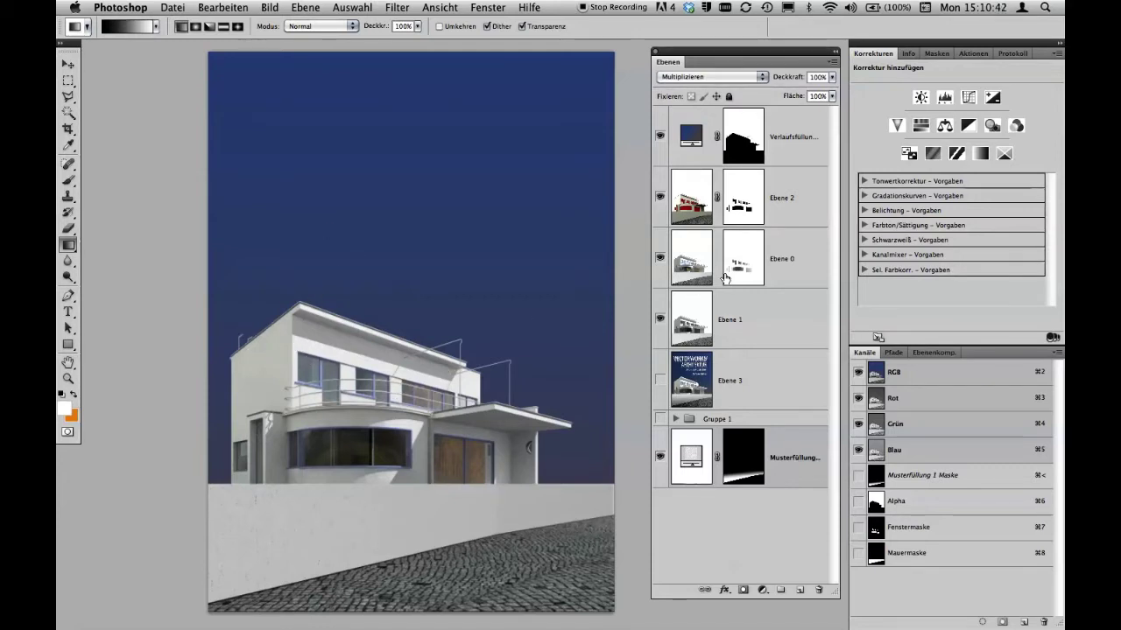
Select the Ebene 2 layer and bring up the list of fill and adjustment layer types
left_click(790, 198)
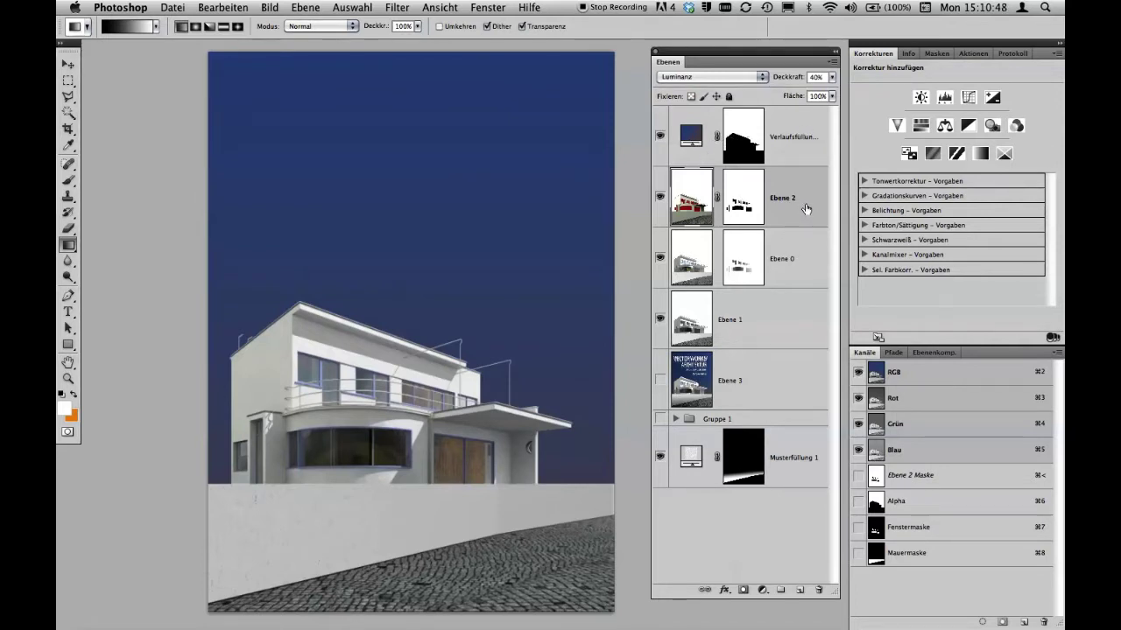
left_click(761, 593)
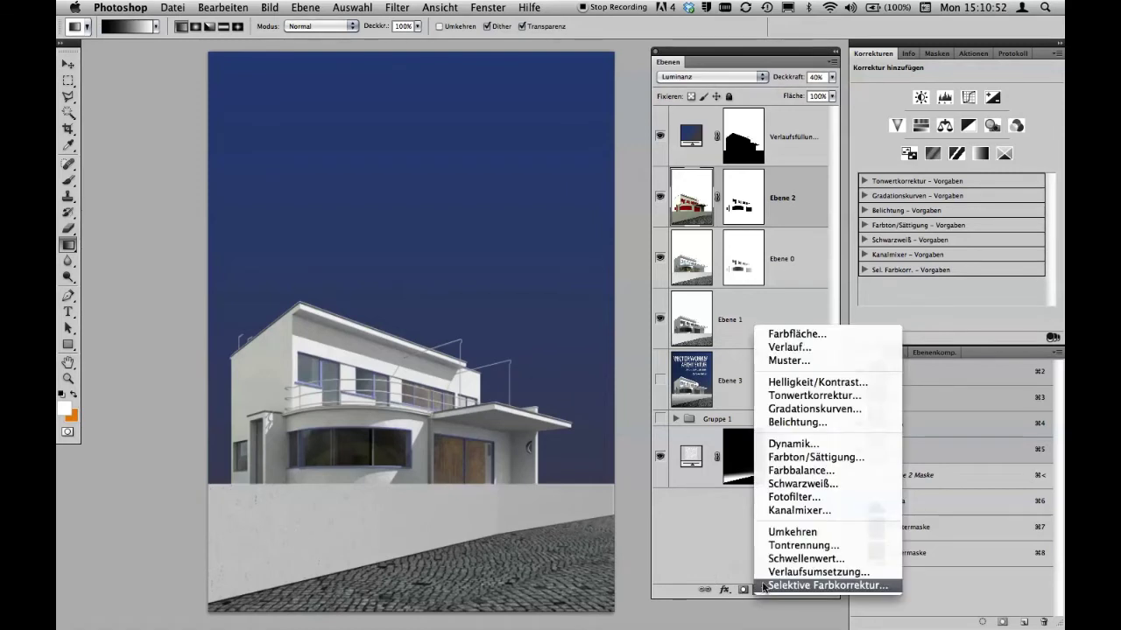
Add a Tonwertkorrektur (Levels) layer with the white input lowered to about 246
left_click(811, 395)
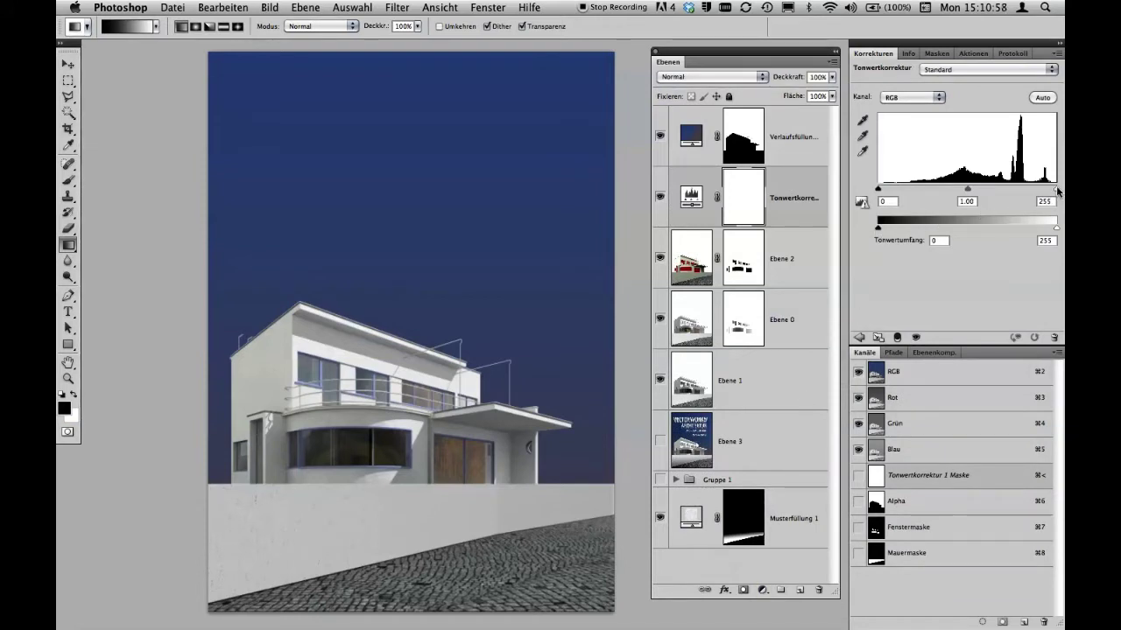
mouse_move(1056, 189)
left_mouse_down()
mouse_move(1016, 191)
mouse_move(1050, 190)
left_mouse_up()
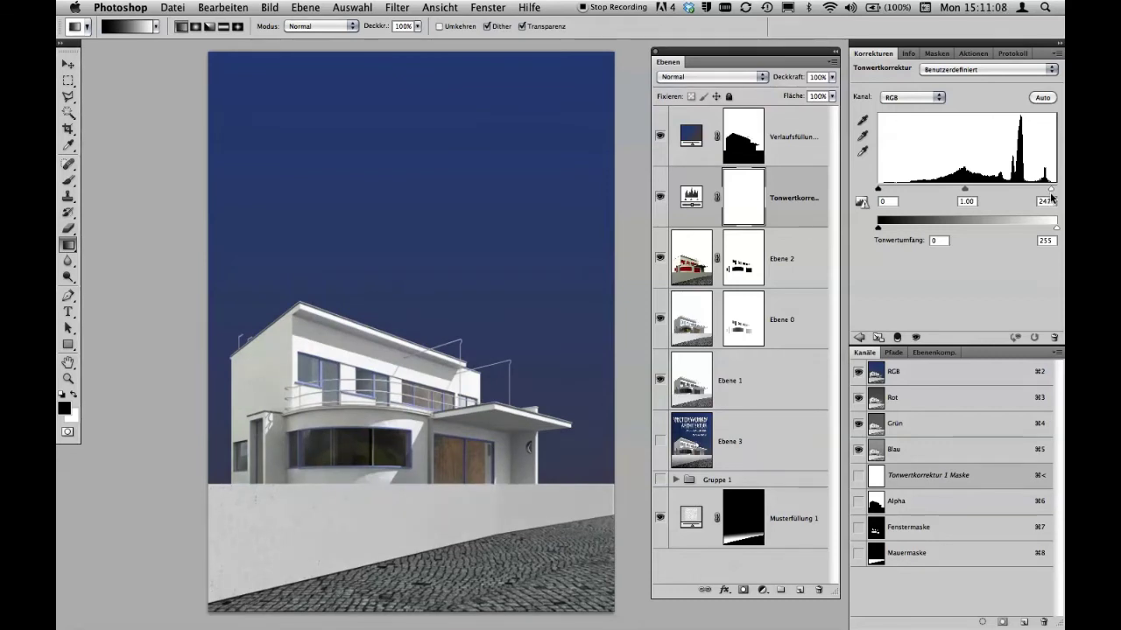
left_click_drag(1051, 197, 1052, 198)
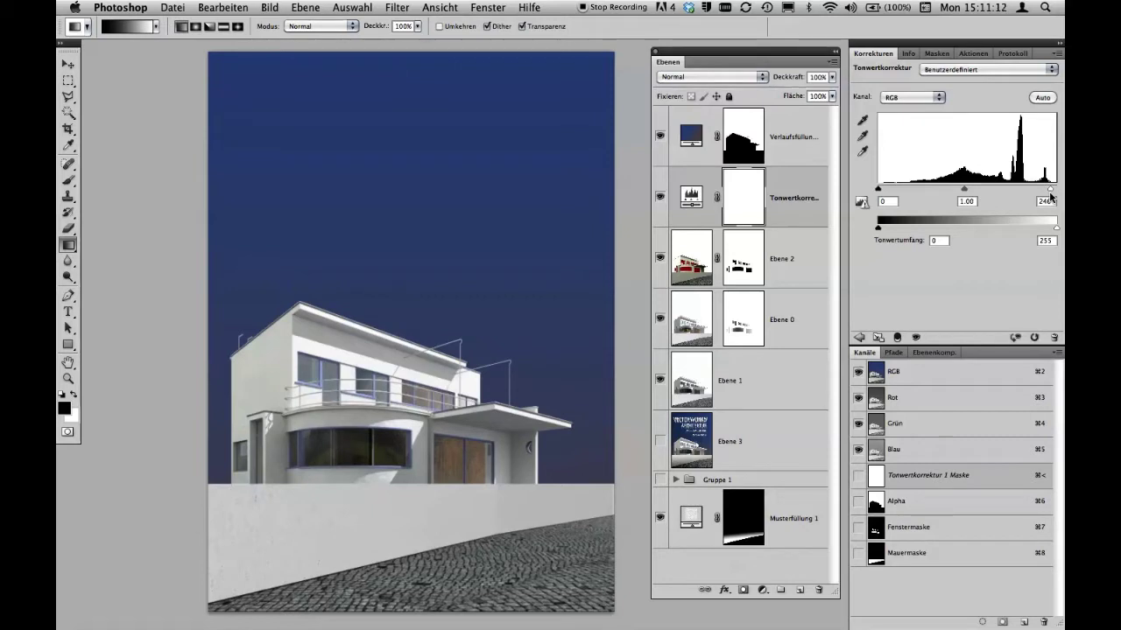
Toggle the Tonwertkorrektur layer on and off to compare, then raise its black input to 45
left_click(661, 199)
left_click(661, 199)
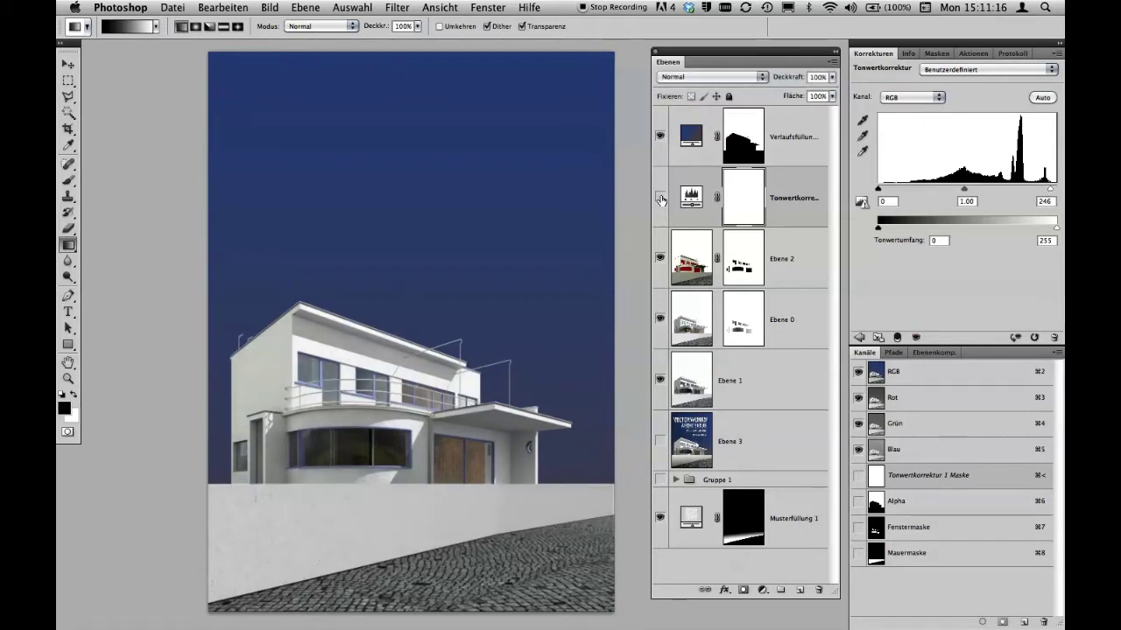
left_click(661, 200)
left_click(661, 200)
left_click(661, 199)
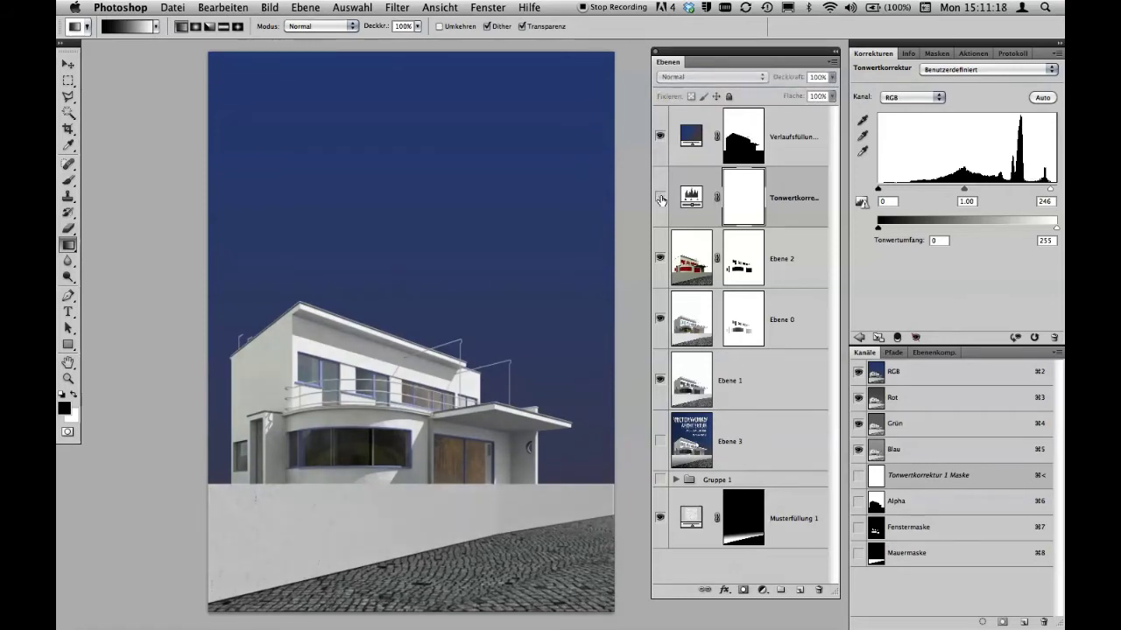
left_click(661, 200)
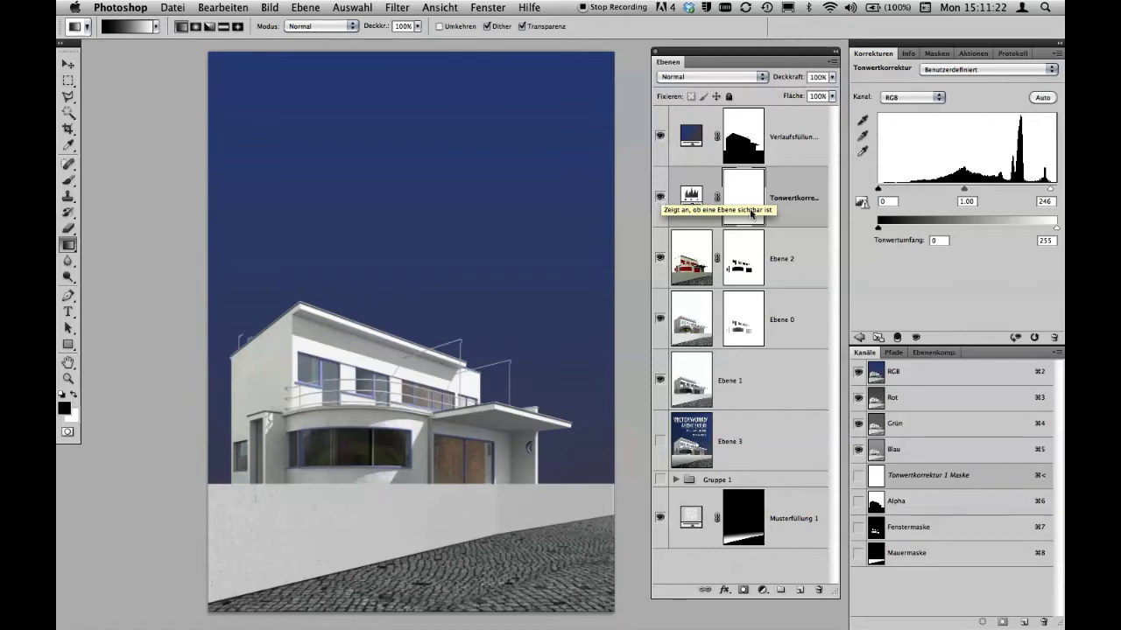
mouse_move(879, 191)
left_mouse_down()
mouse_move(947, 194)
mouse_move(908, 194)
left_mouse_up()
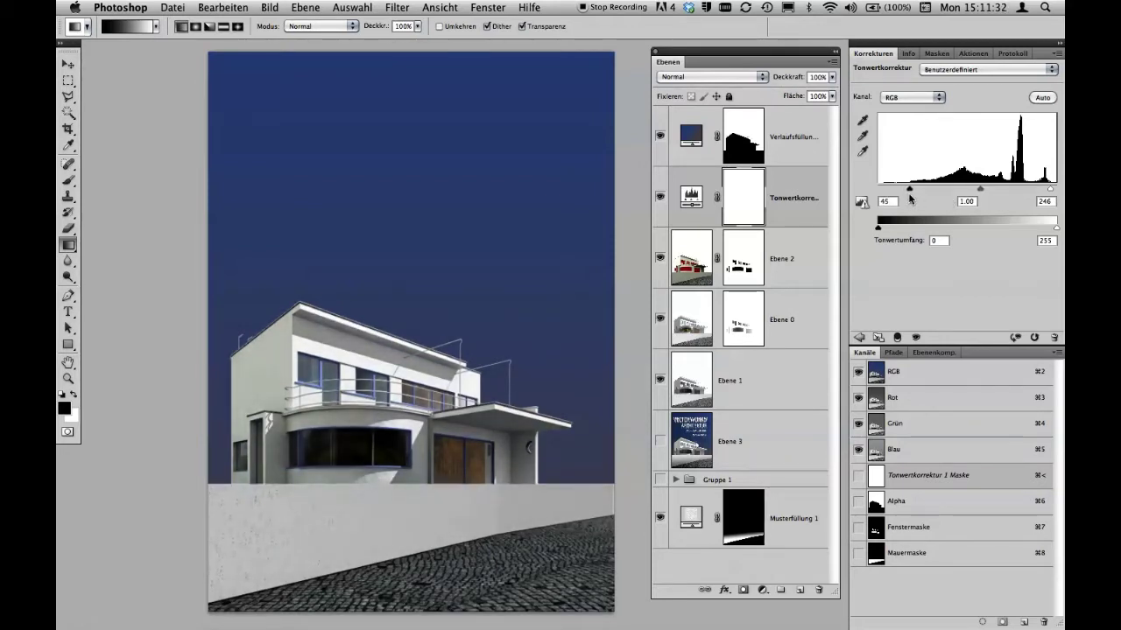
Return the Levels black input to 0 and reselect the Ebene 2 layer
left_click_drag(911, 199, 884, 196)
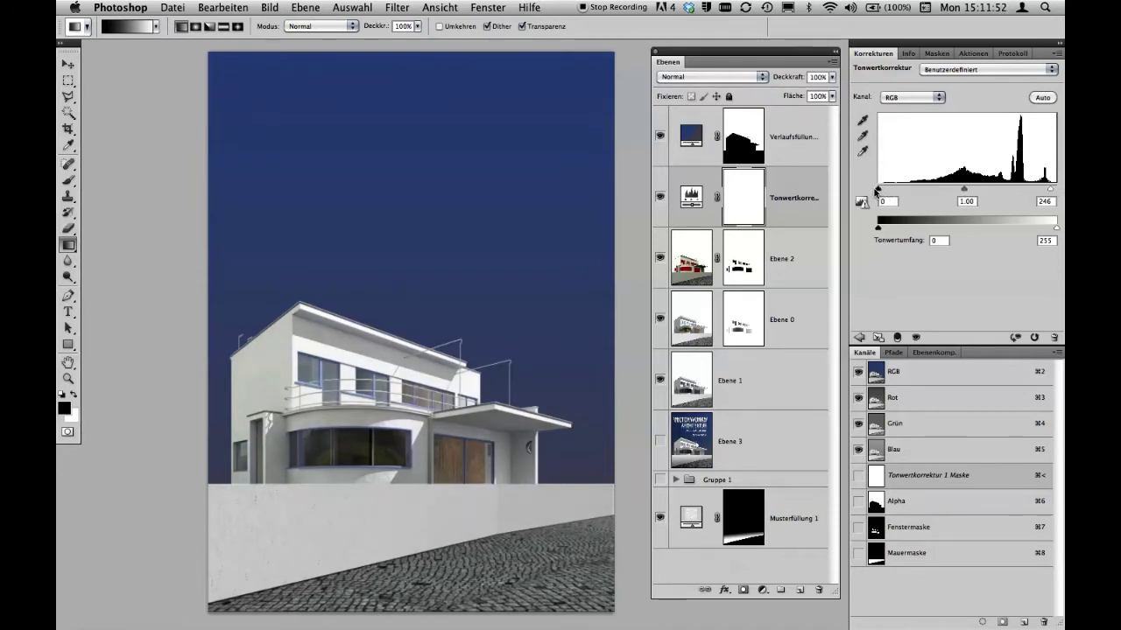
left_click_drag(882, 189, 879, 192)
left_click_drag(880, 193, 884, 194)
left_click(811, 265)
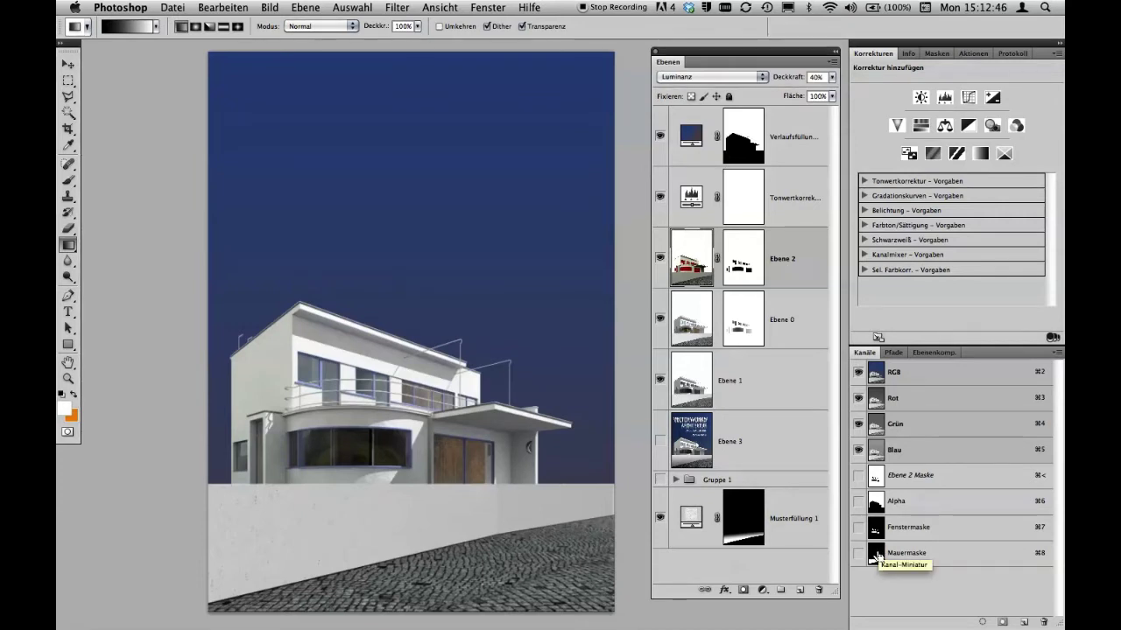
Load the Mauermaske channel as a selection and add a Muster pattern fill layer
left_click(876, 555, "ctrl")
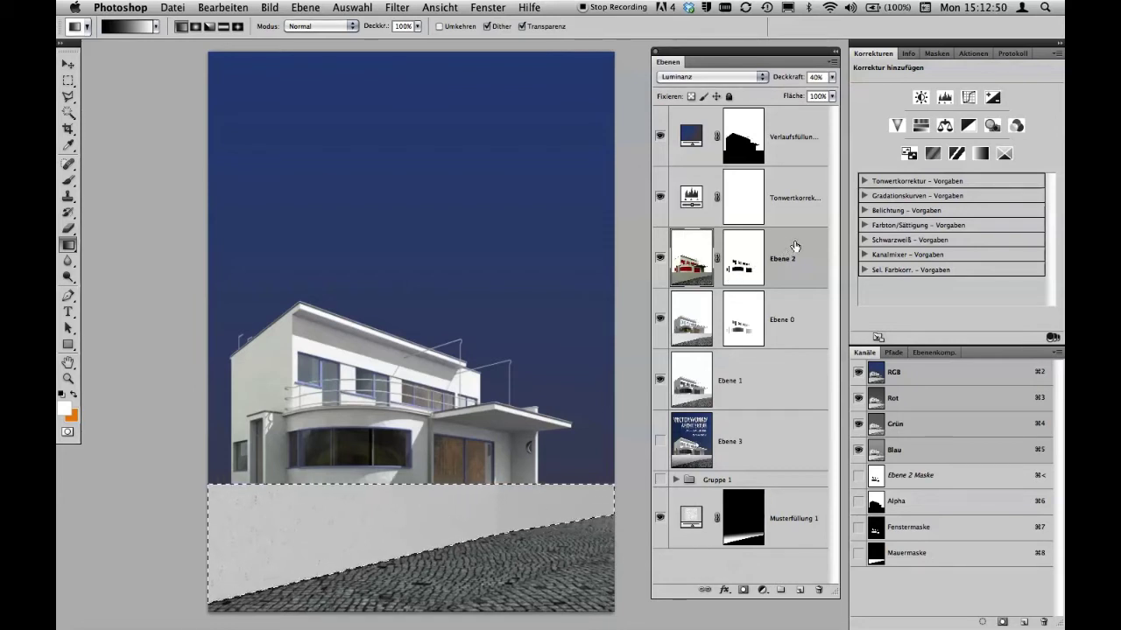
left_click(763, 592)
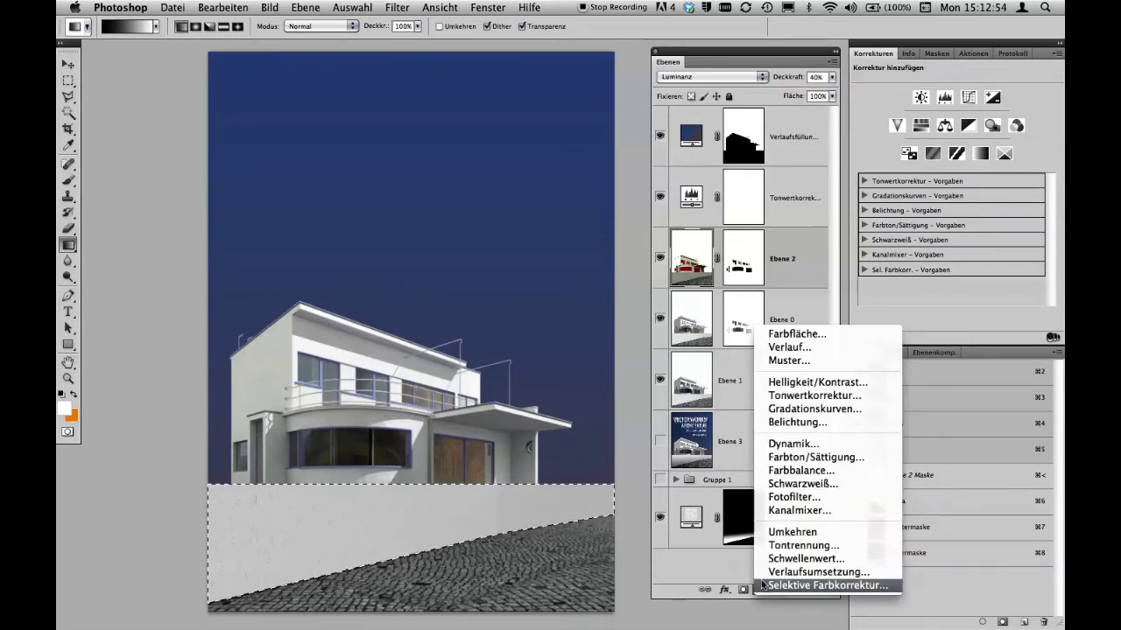
left_click(812, 361)
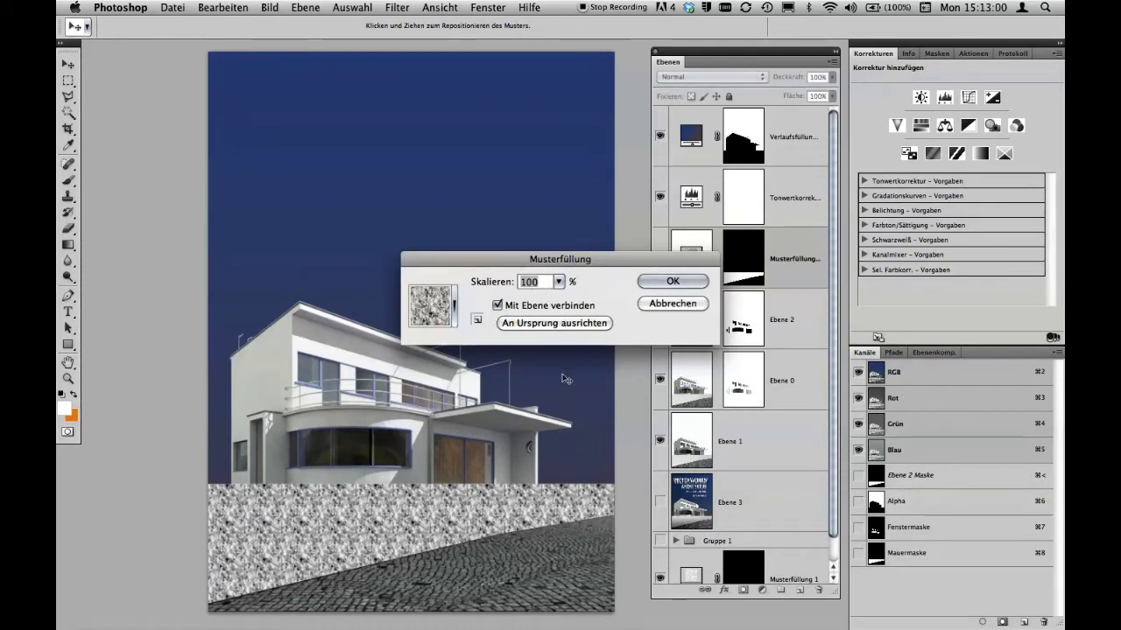
Append the Strukturen 2 pattern set to the Musterfüllung pattern picker
left_click(454, 306)
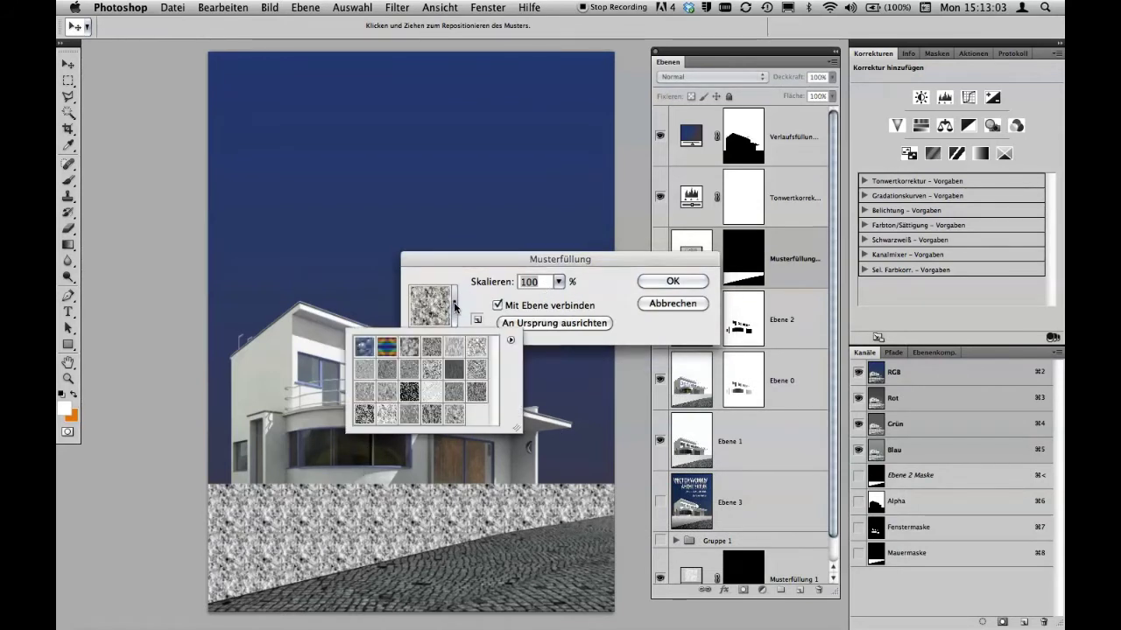
left_click(511, 340)
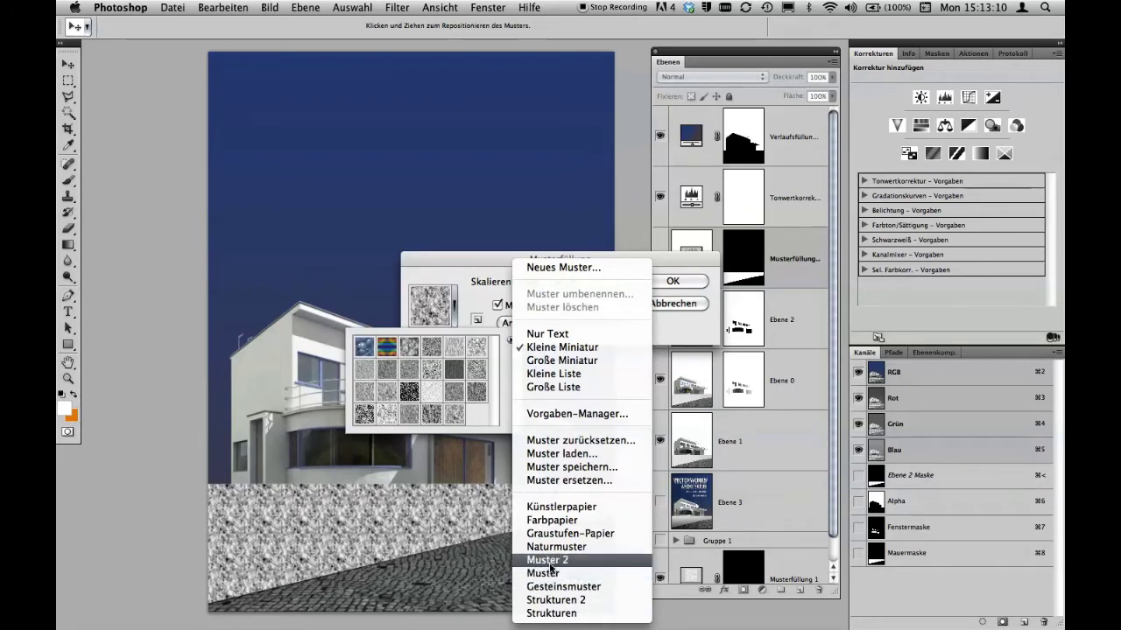
left_click(579, 600)
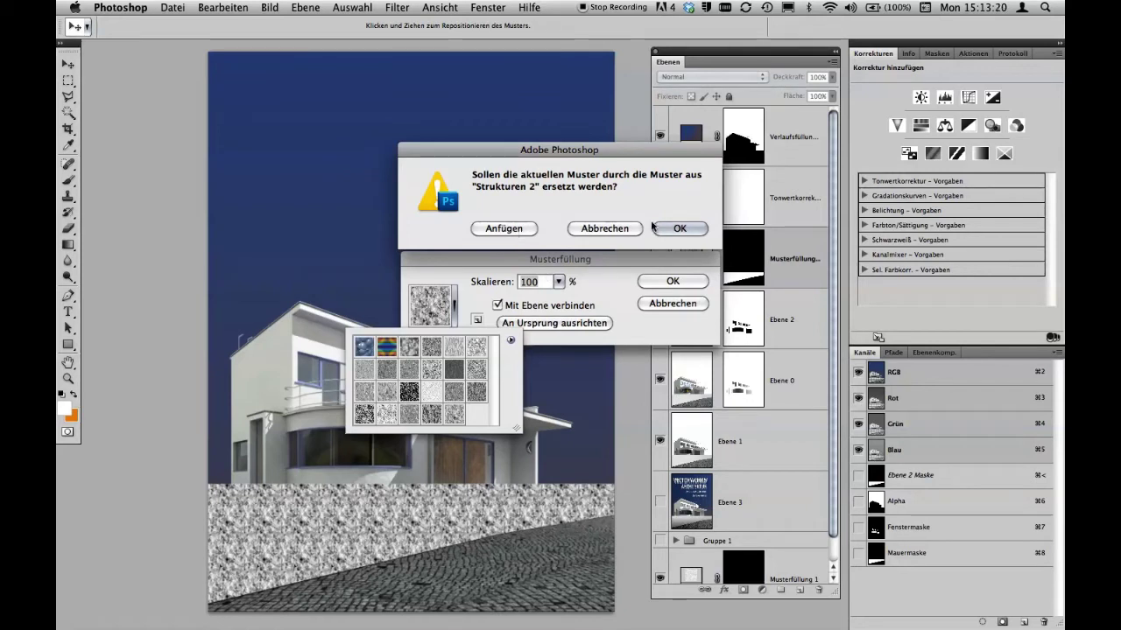
left_click(521, 230)
Try several textures, settle on a fine light speckled pattern, and confirm the pattern fill
left_click_drag(495, 361, 495, 393)
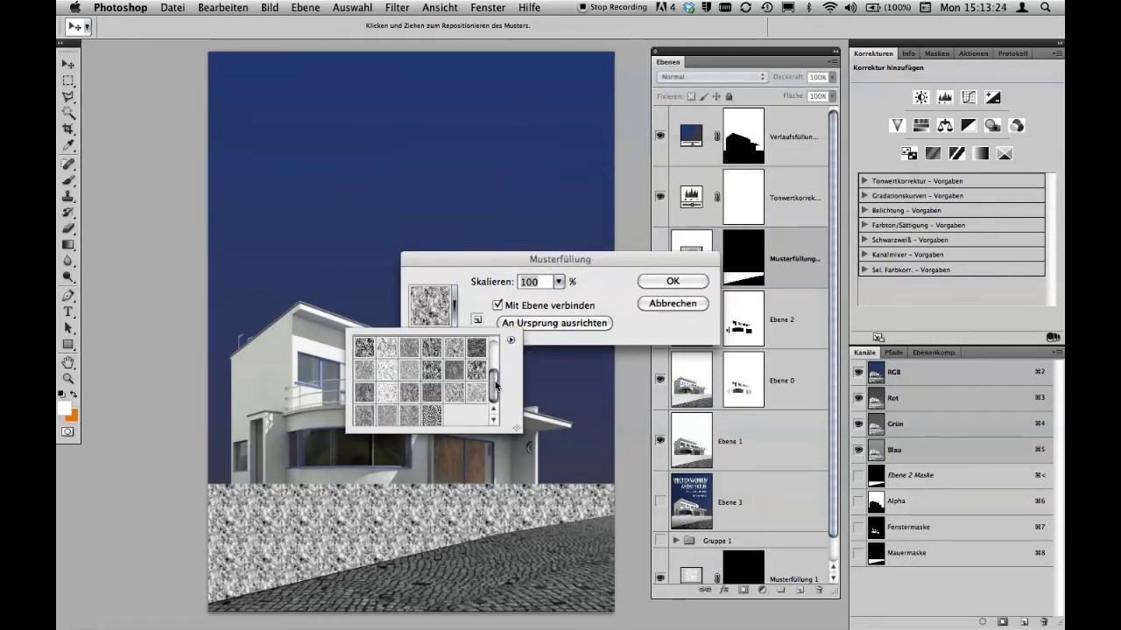
left_click(454, 394)
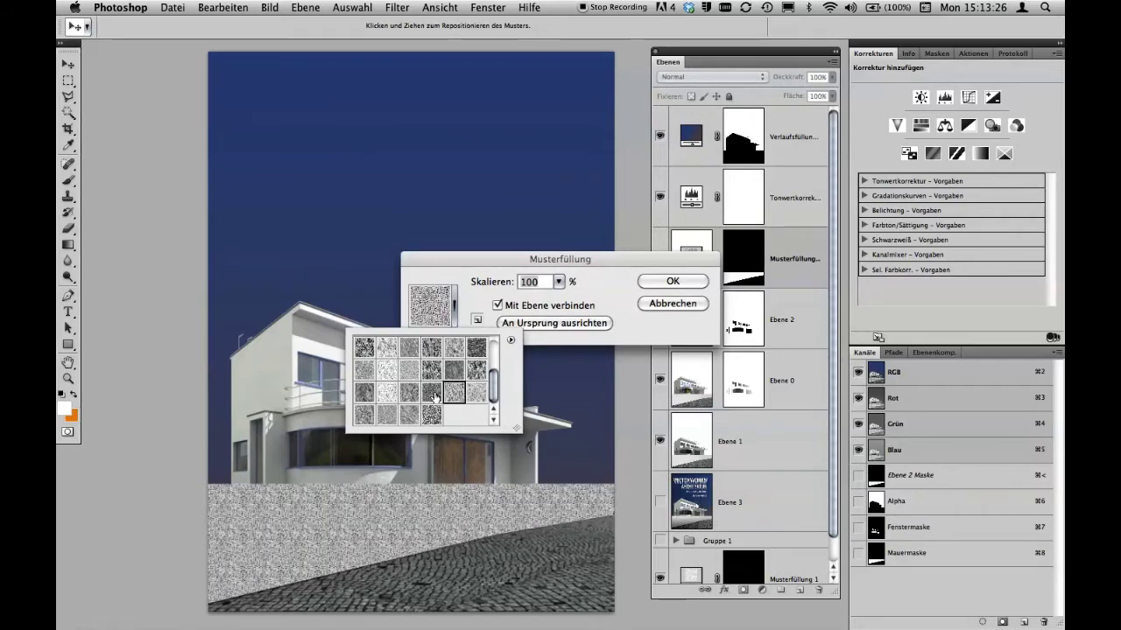
left_click(434, 396)
left_click(412, 398)
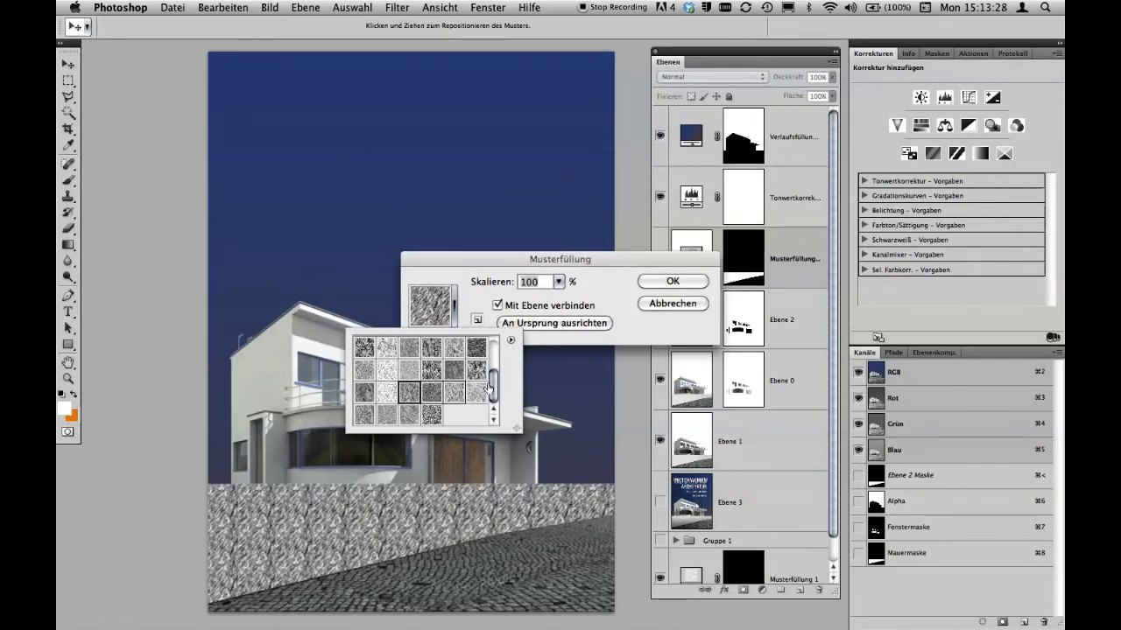
left_click(455, 350)
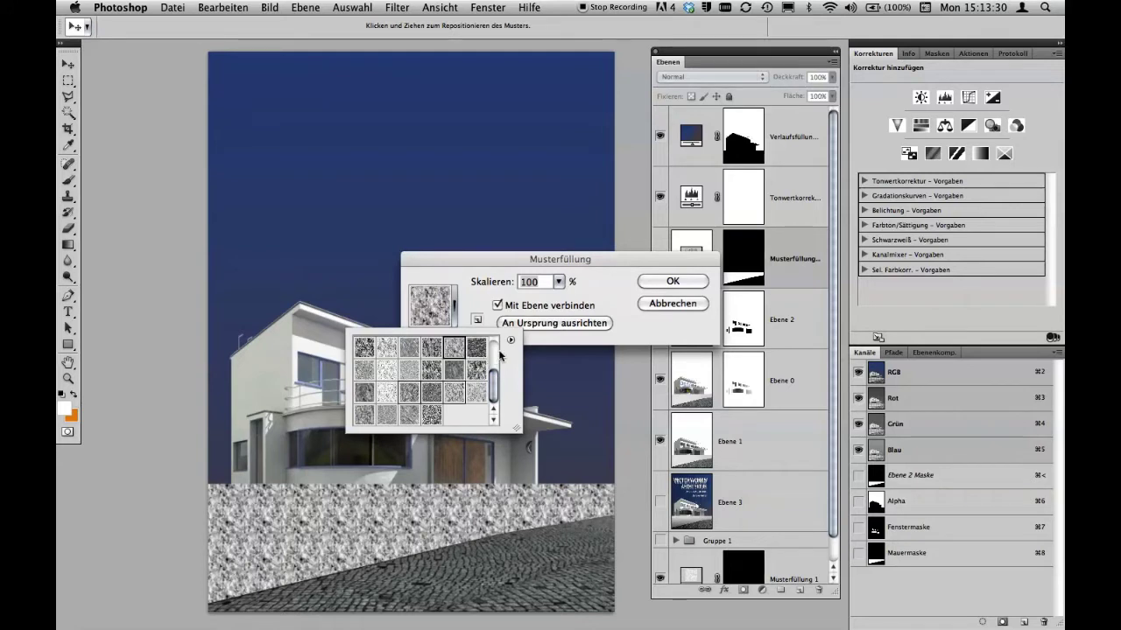
left_click(388, 389)
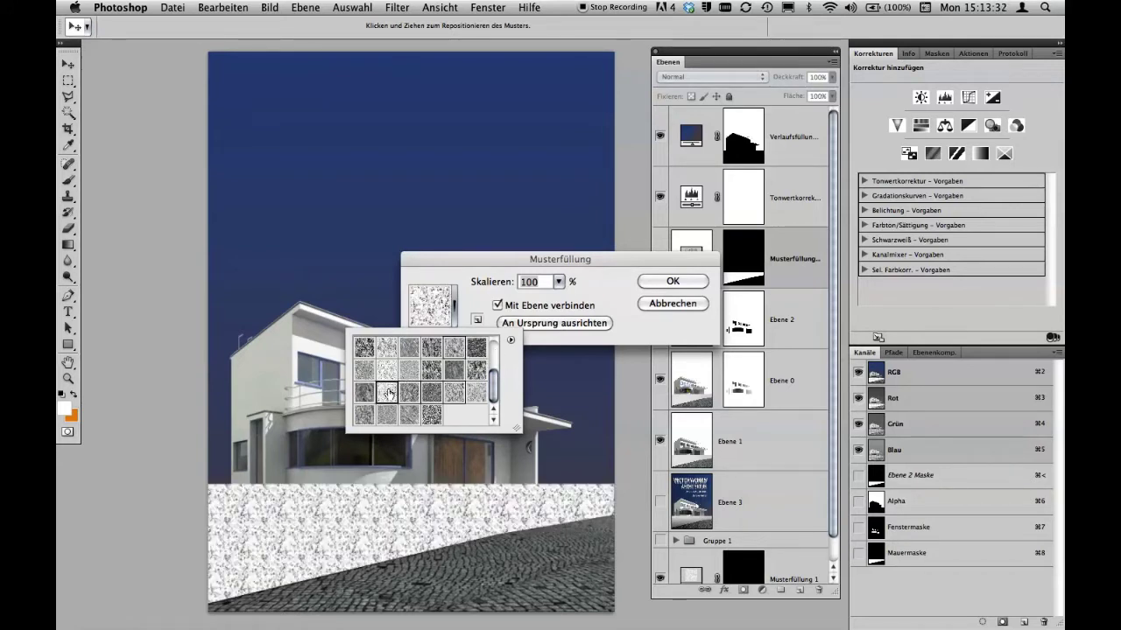
left_click(385, 376)
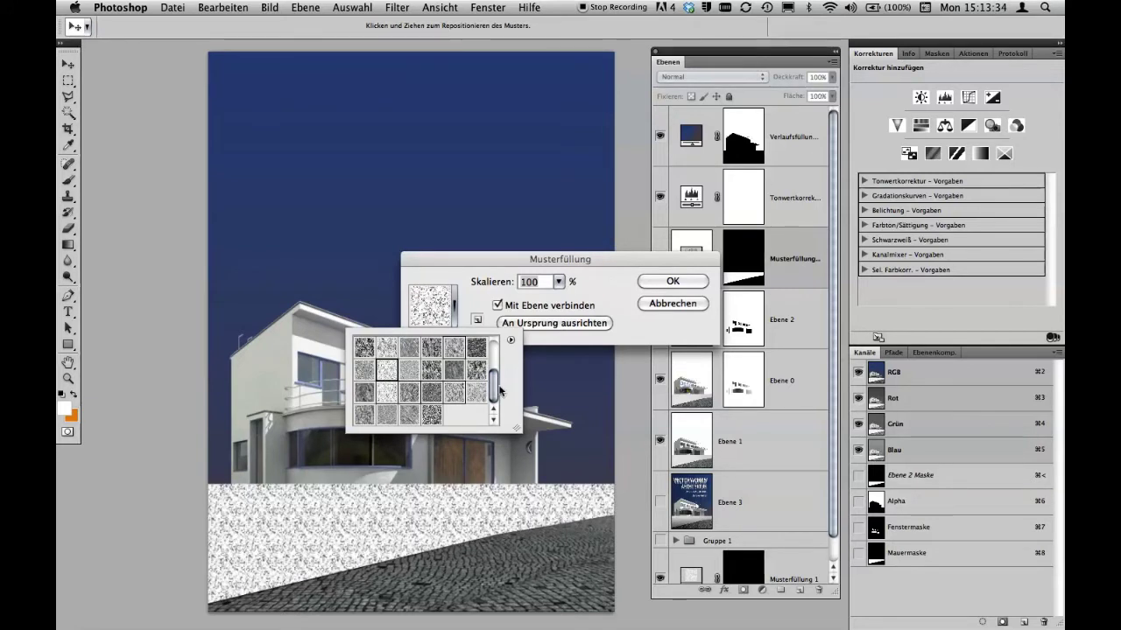
left_click_drag(493, 375, 493, 355)
left_click(432, 393)
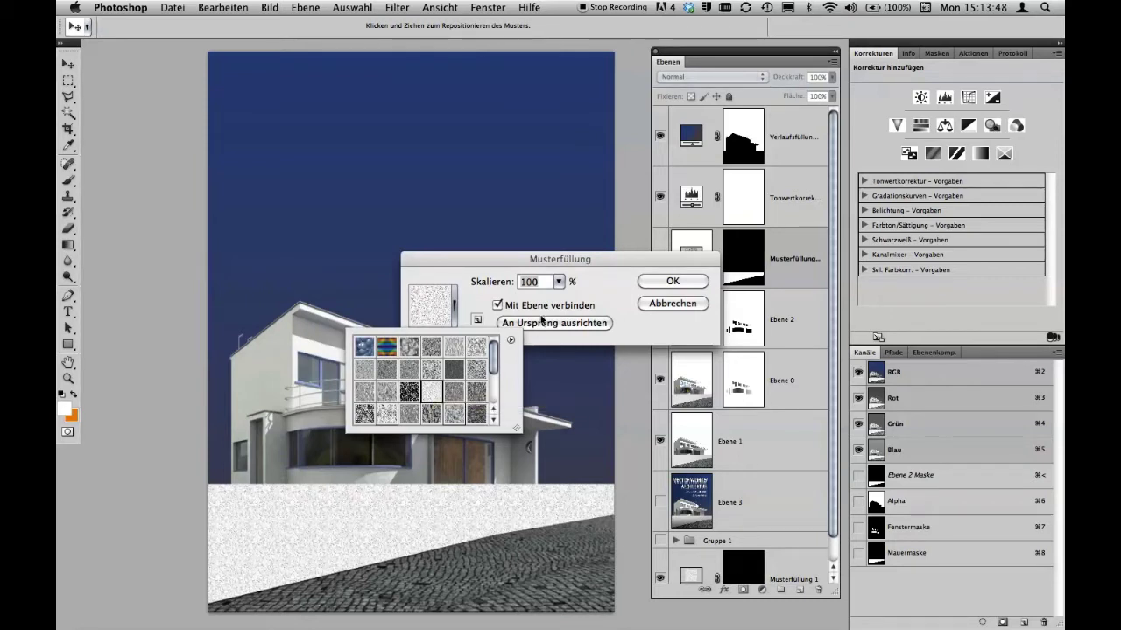
left_click(591, 346)
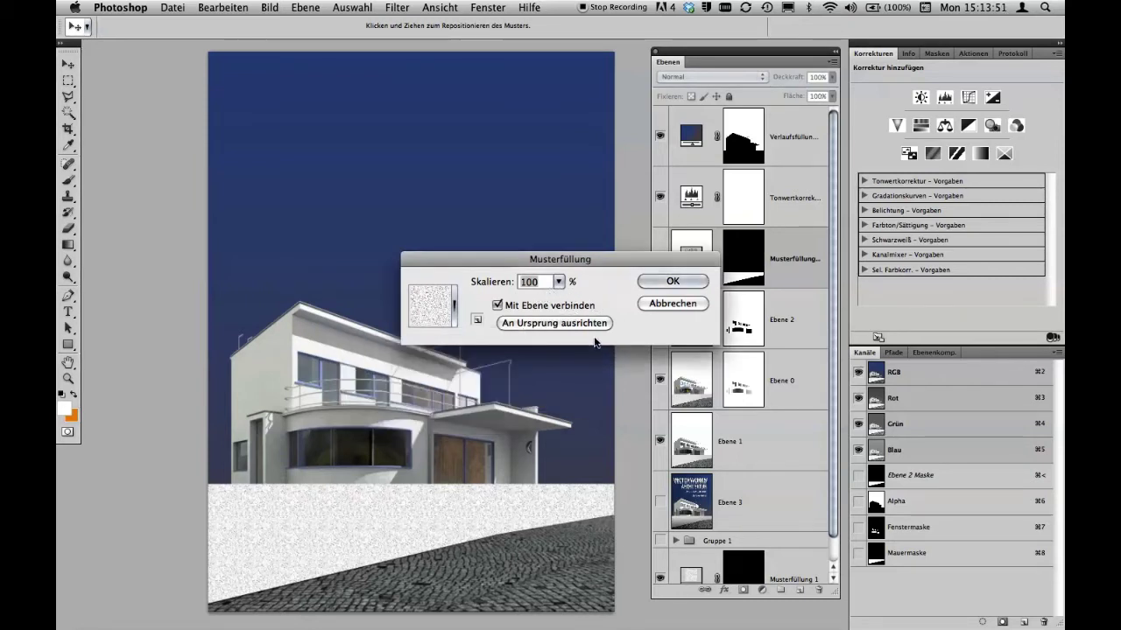
left_click(673, 282)
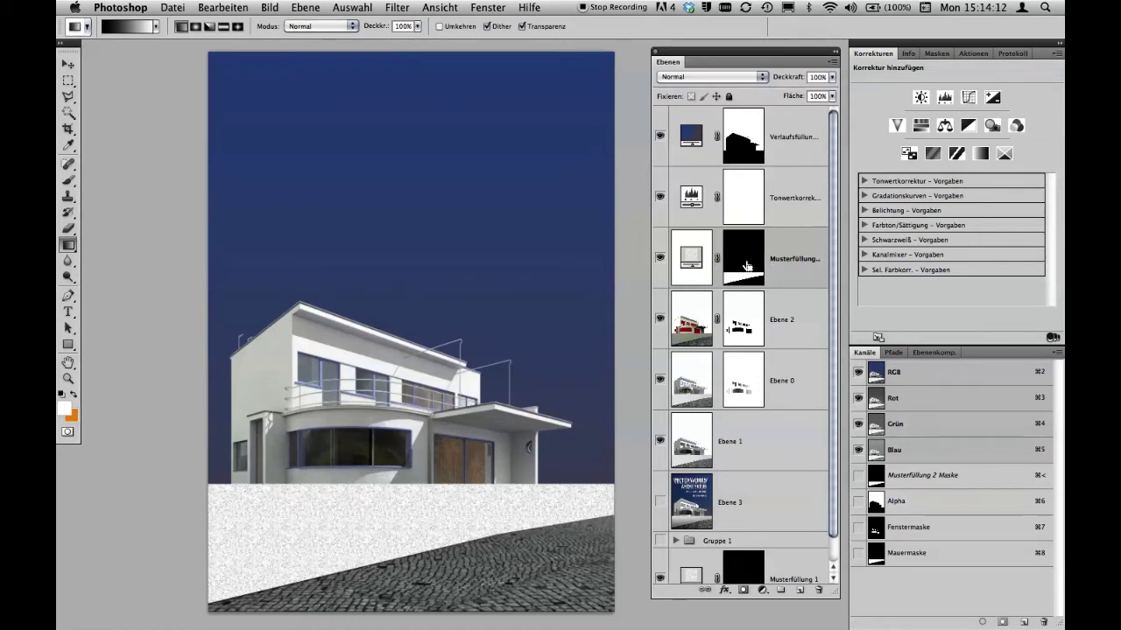
Duplicate the Musterfüllung pattern fill layer with Cmd+J
key("super+j")
key("super+j")
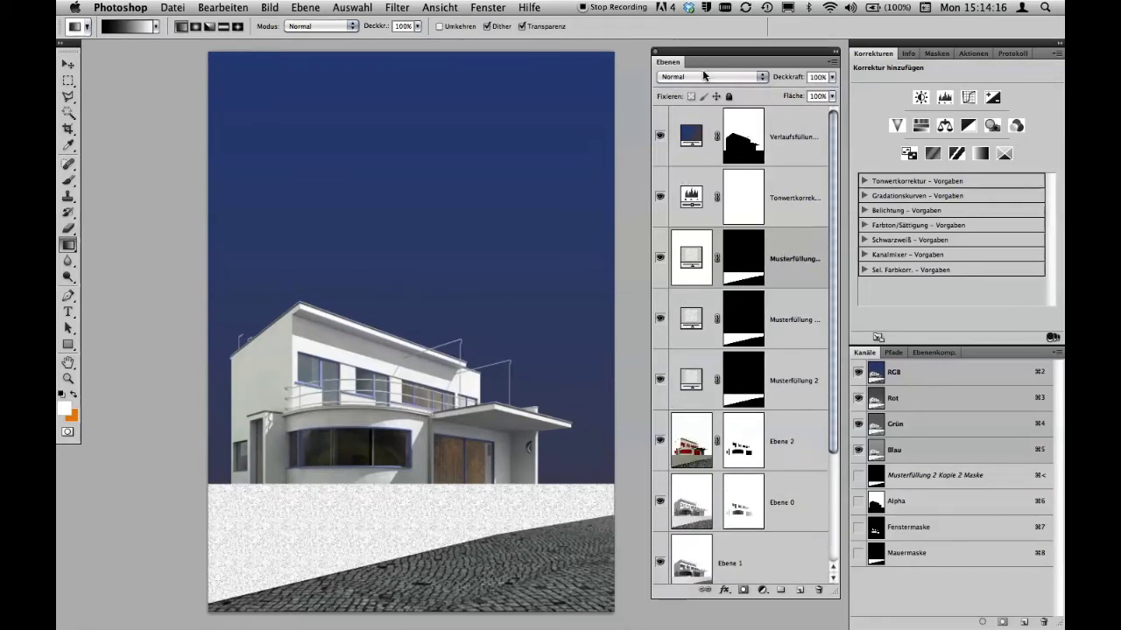
Set the blend mode of each of the three Musterfüllung layers to Multiplizieren
left_click(701, 77)
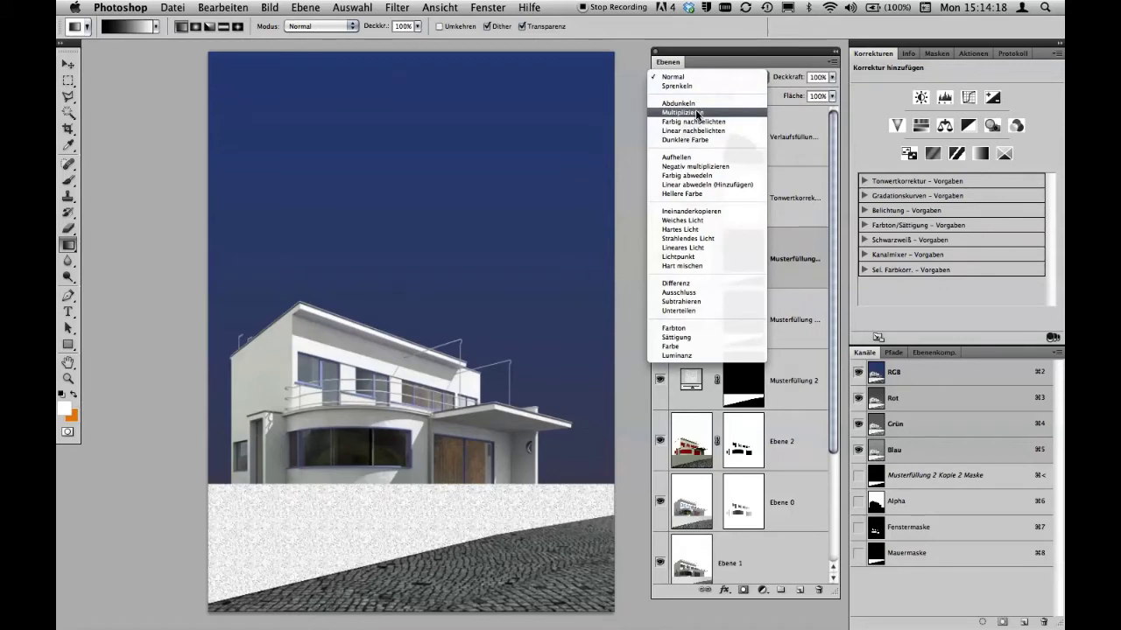
left_click(687, 112)
left_click(787, 315)
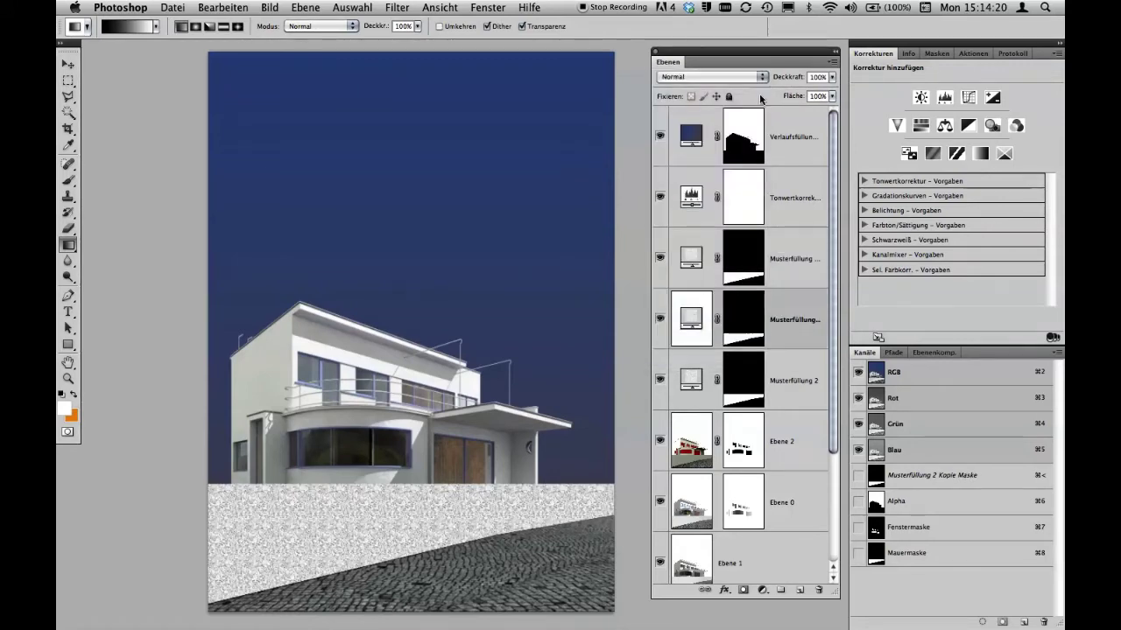
left_click(723, 80)
left_click(716, 112)
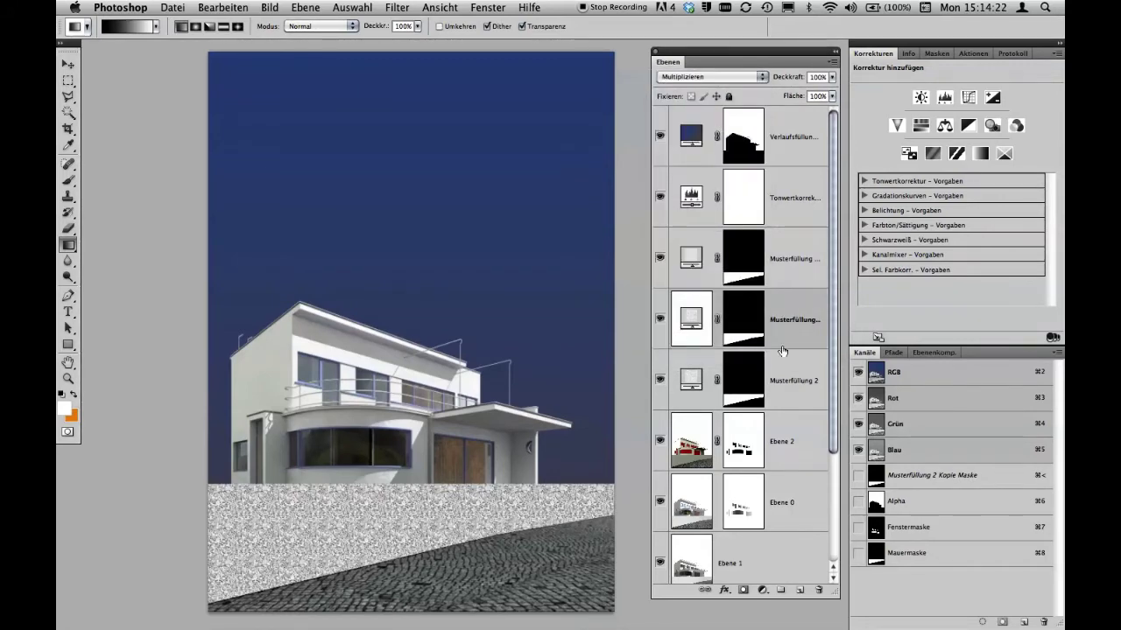
left_click(783, 376)
left_click(710, 81)
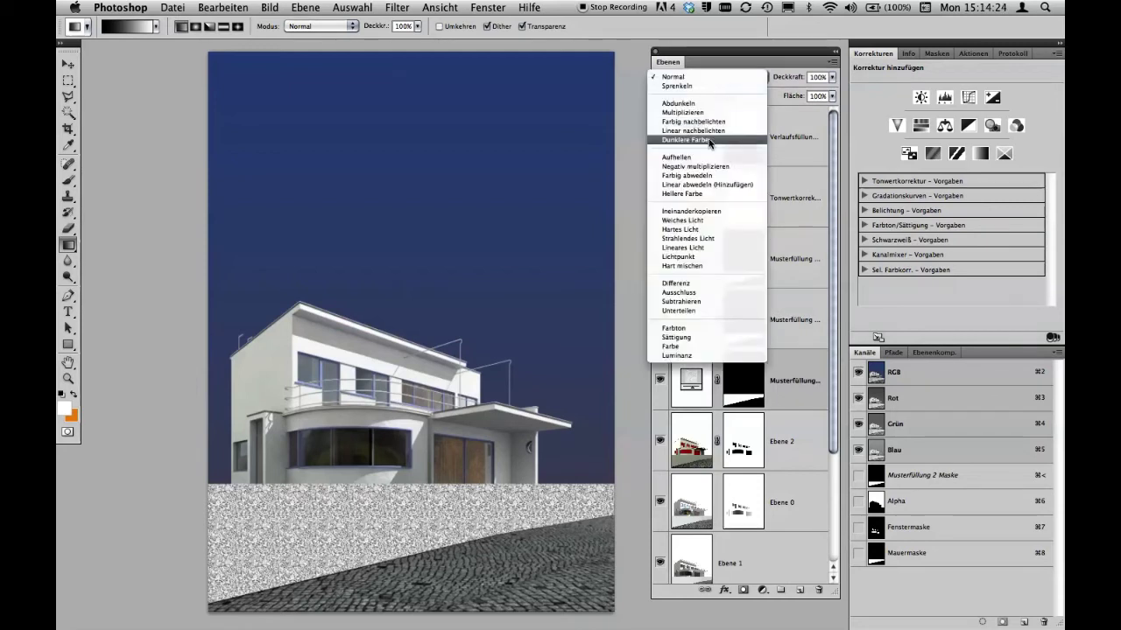
left_click(709, 112)
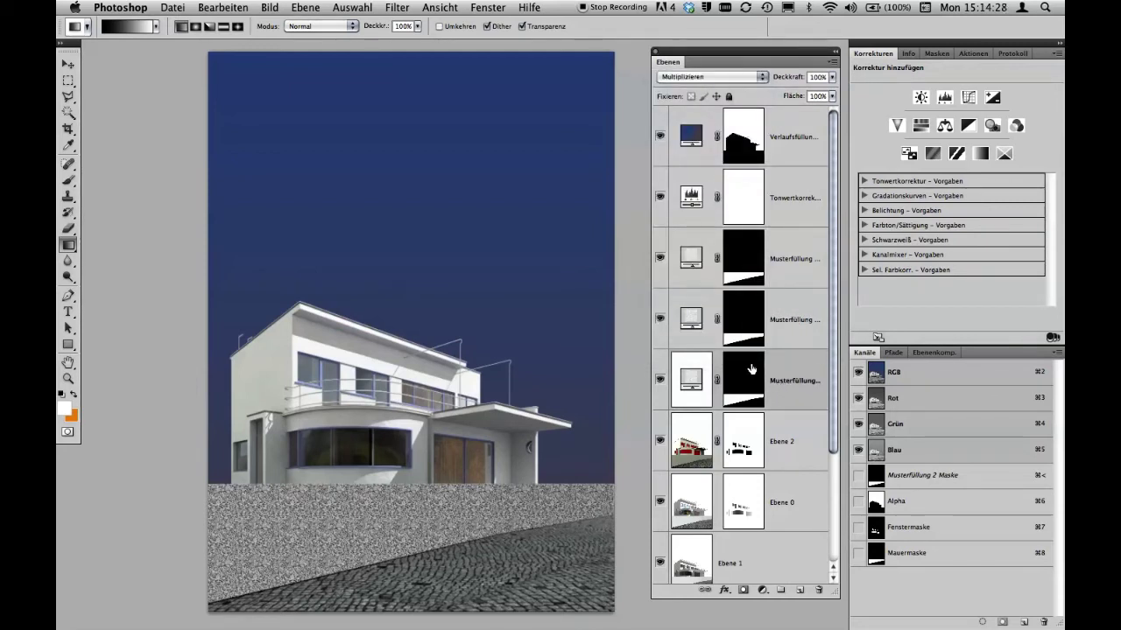
Scale Musterfüllung 2's pattern to 50%, move the copy higher, and scale it to 110%
double_click(691, 381)
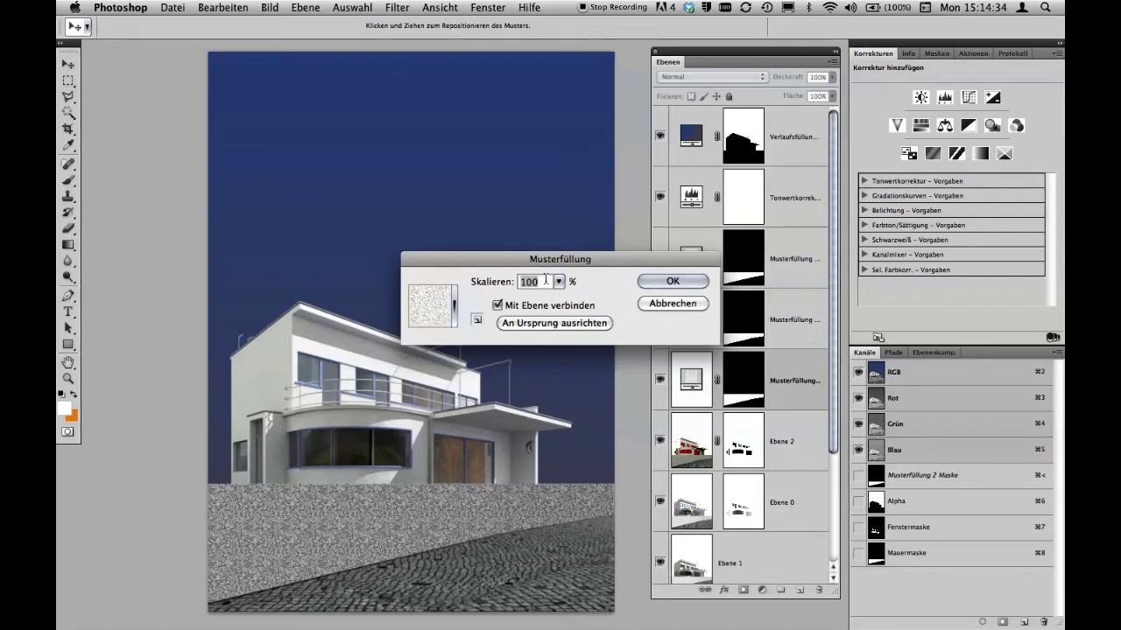
type("5")
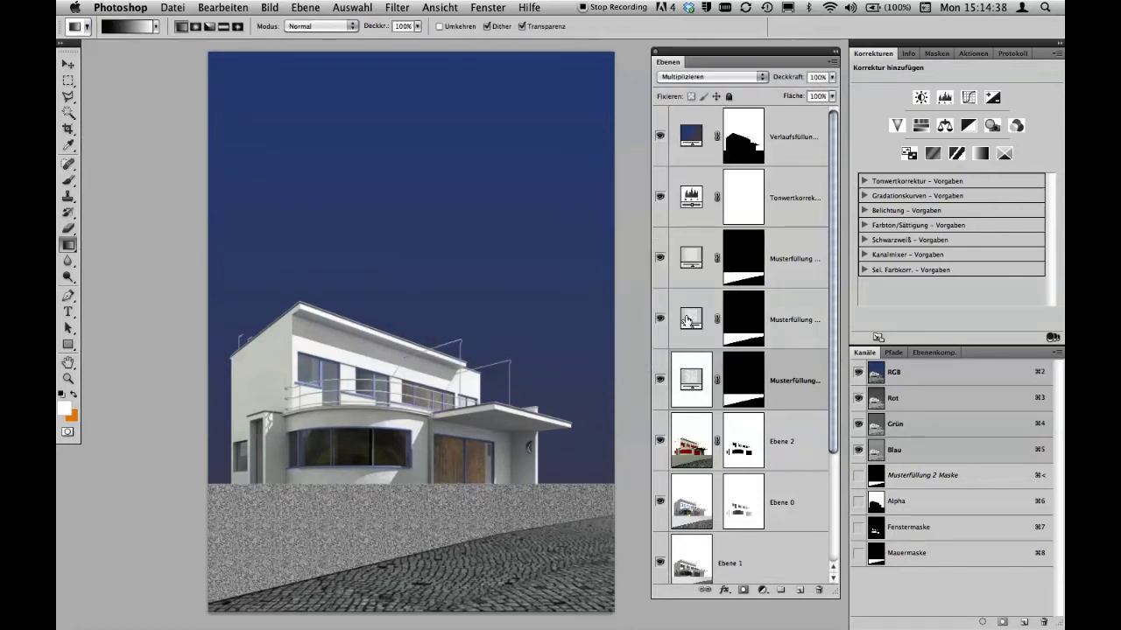
left_click_drag(688, 319, 691, 258)
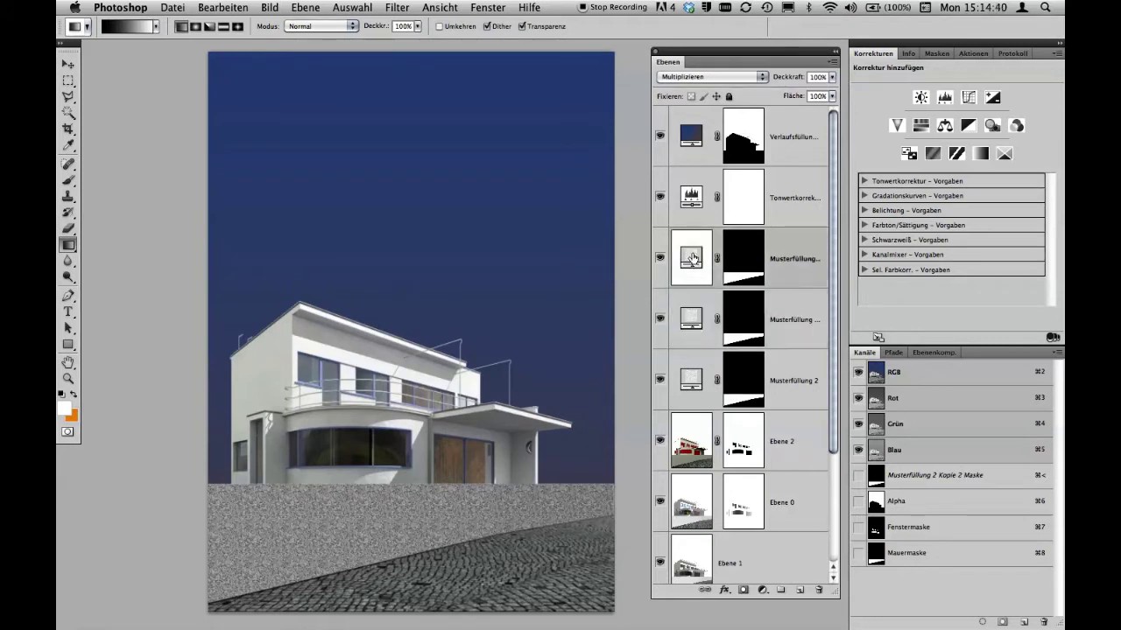
double_click(691, 258)
type("1")
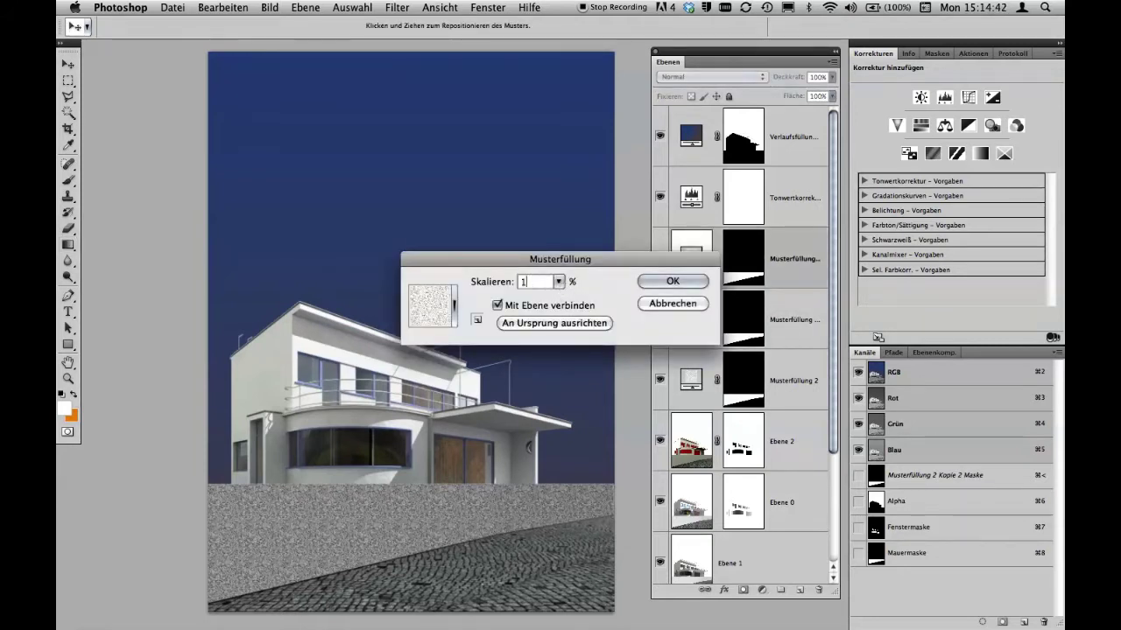
type("10")
key("Return")
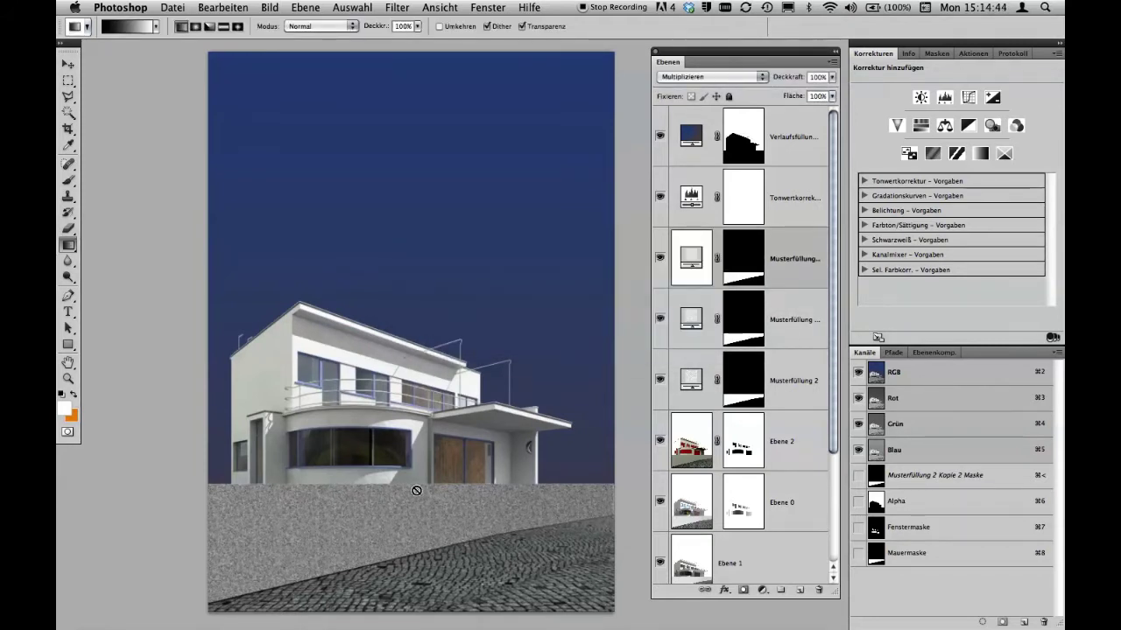
Zoom into the wall and toggle the Musterfüllung layers to compare, leaving all visible
scroll(372, 473, "up", 1)
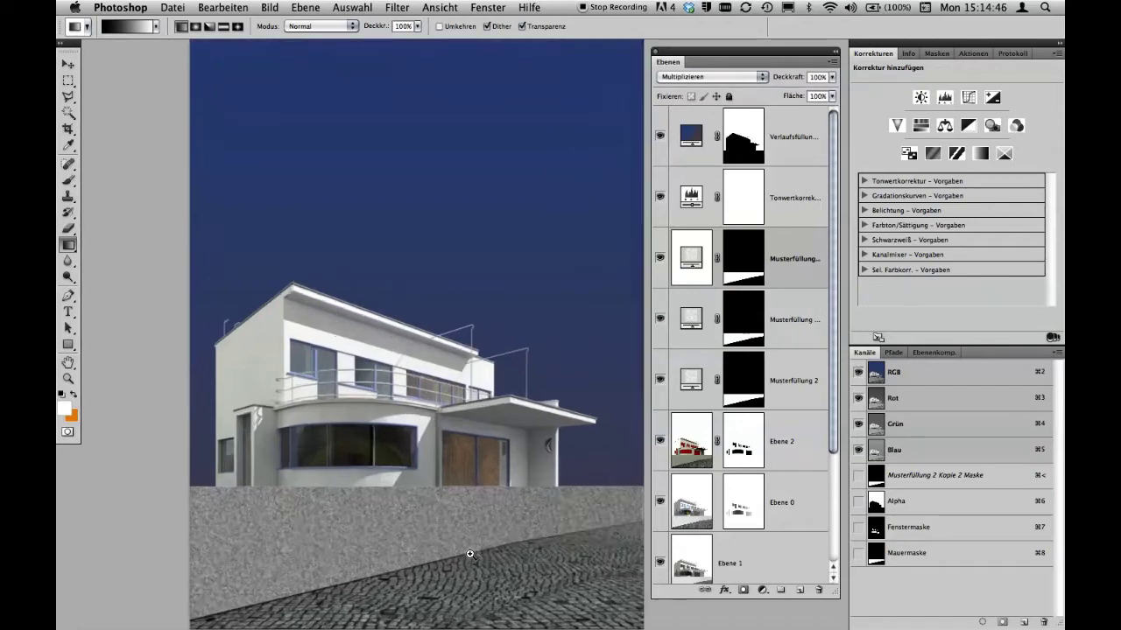
scroll(471, 554, "up", 1)
scroll(470, 554, "up", 1)
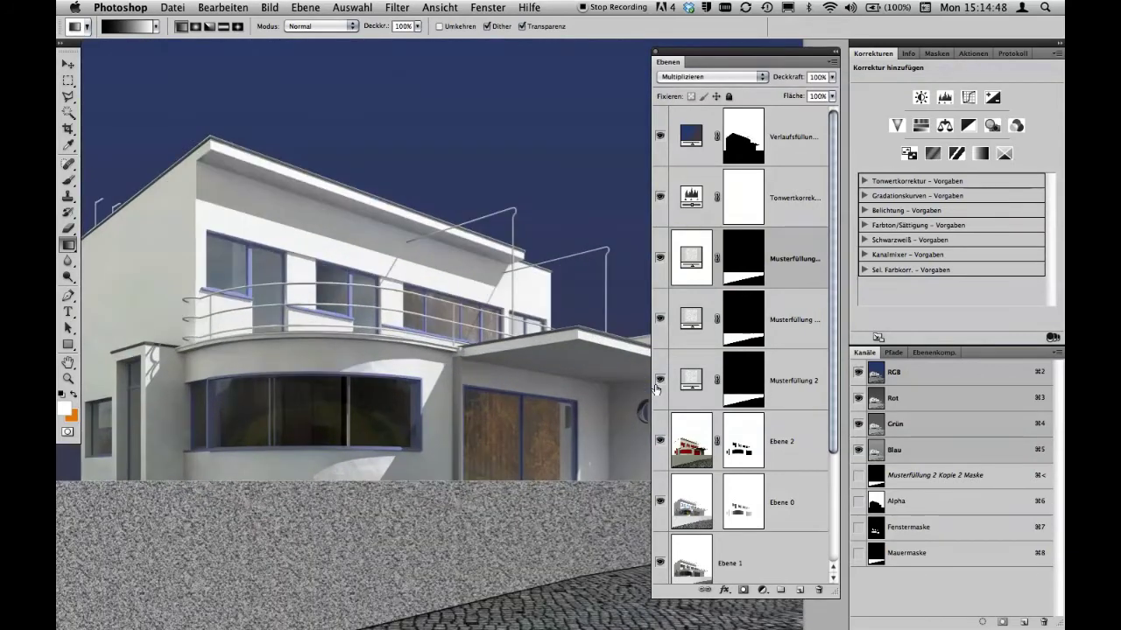
left_click_drag(543, 529, 473, 376)
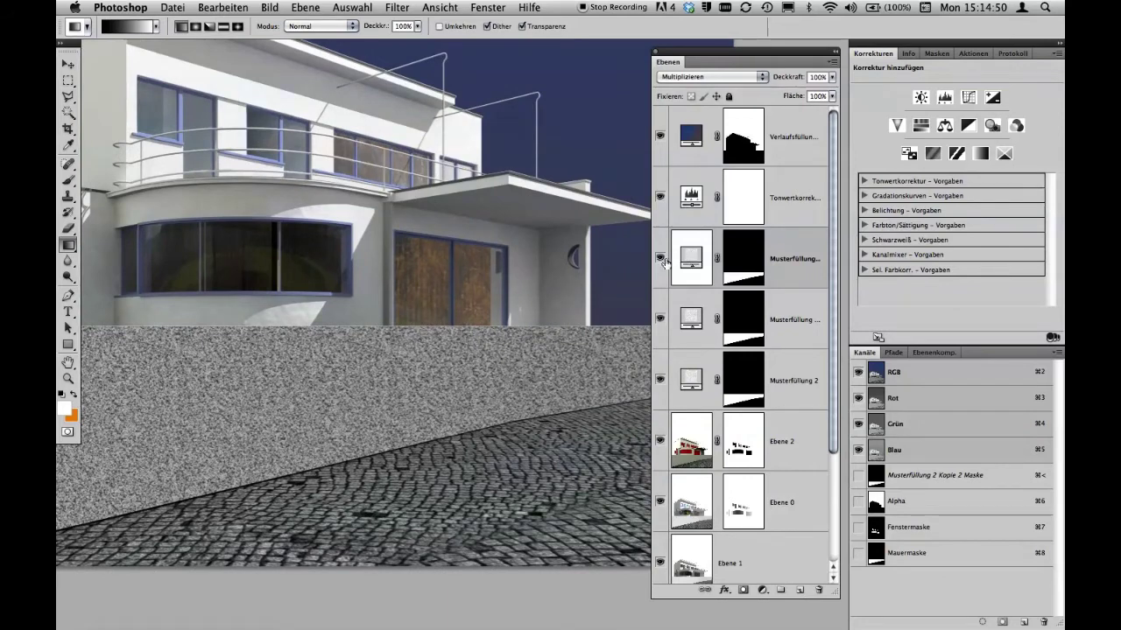
left_click(660, 258)
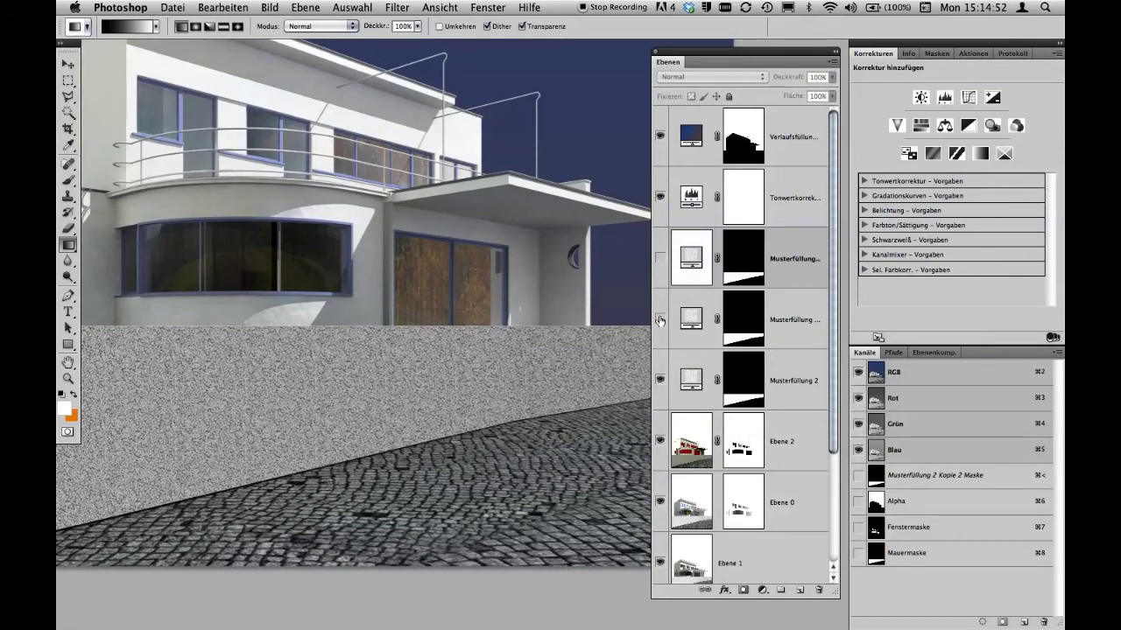
left_click(660, 320)
left_click(660, 381)
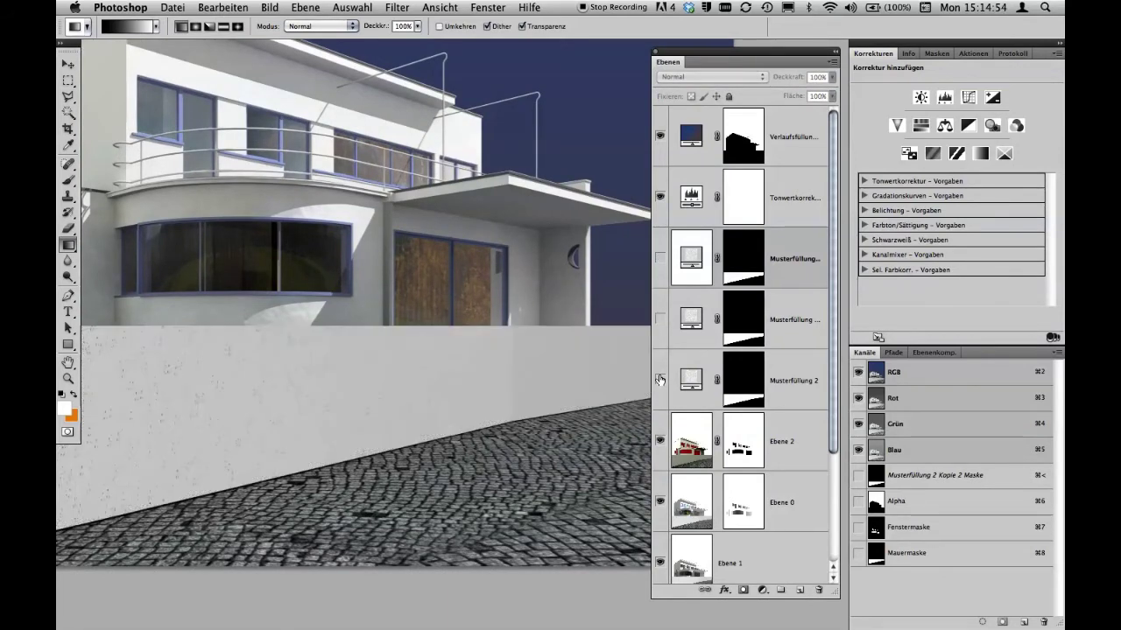
left_click(660, 381)
left_click(660, 258)
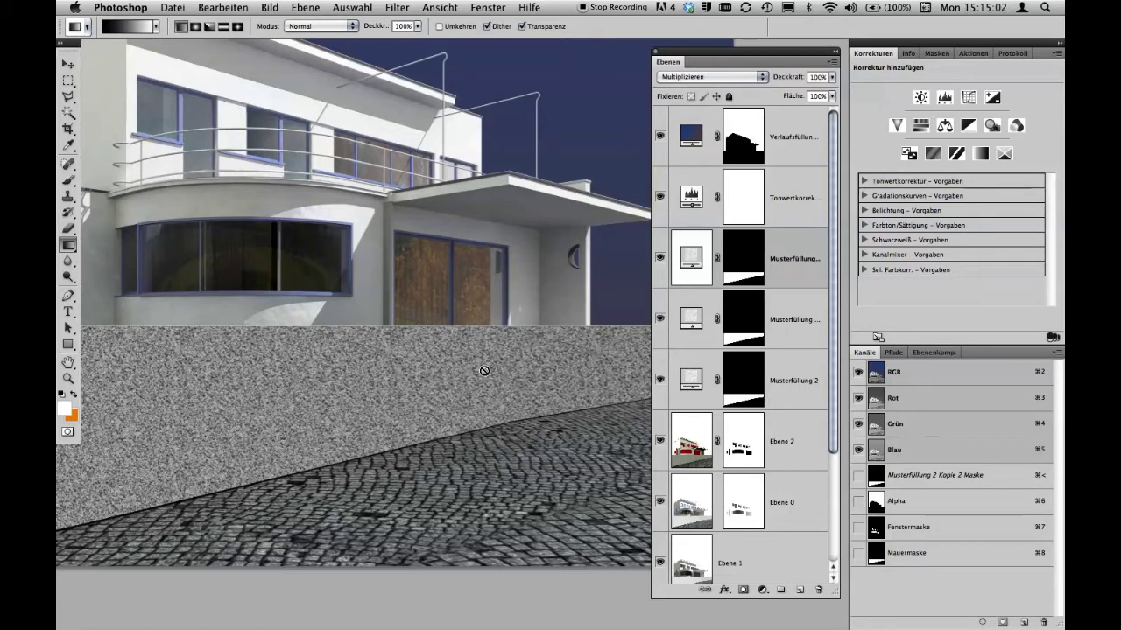
Hide the two lower Musterfüllung pattern fills and load the wall mask as a selection
key("ctrl+minus")
key("ctrl+minus")
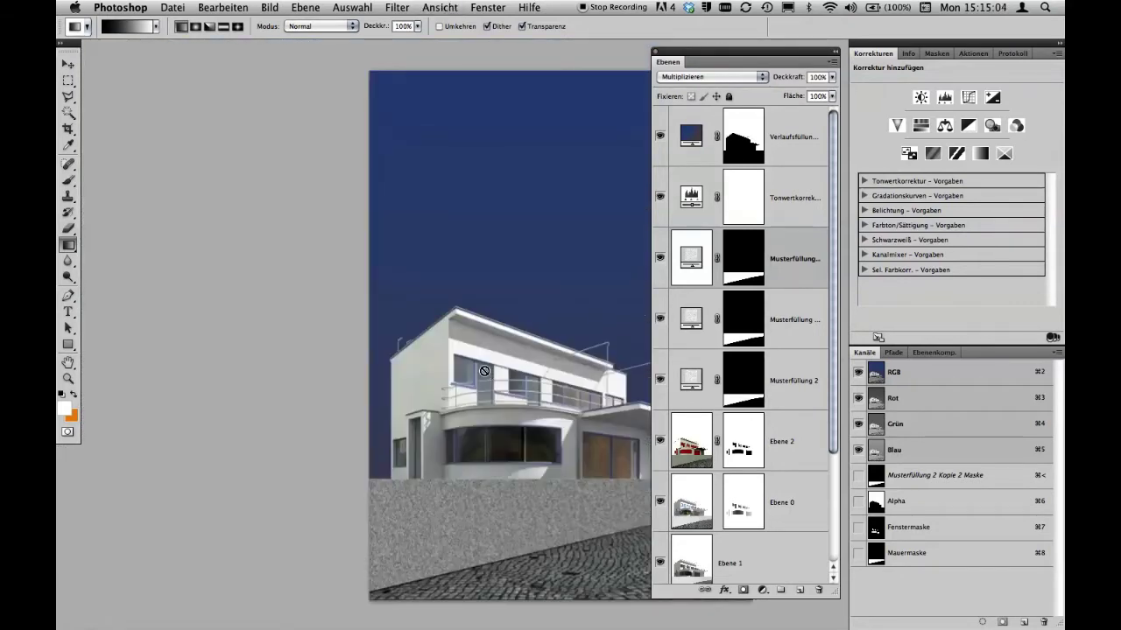
left_click_drag(485, 371, 283, 294)
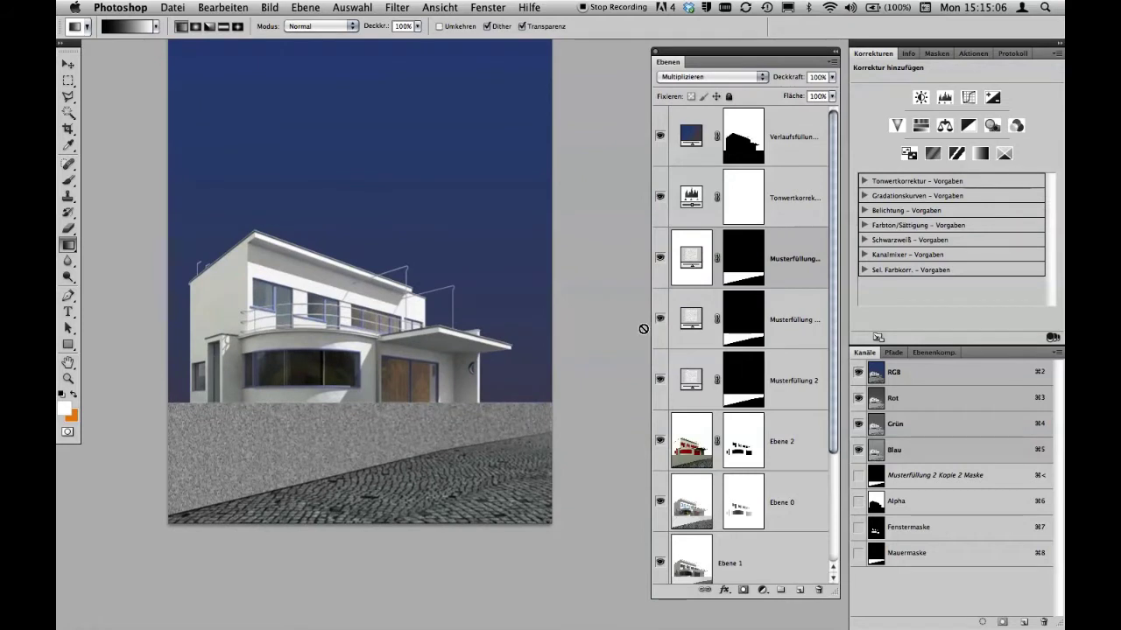
left_click(659, 319)
left_click(660, 379)
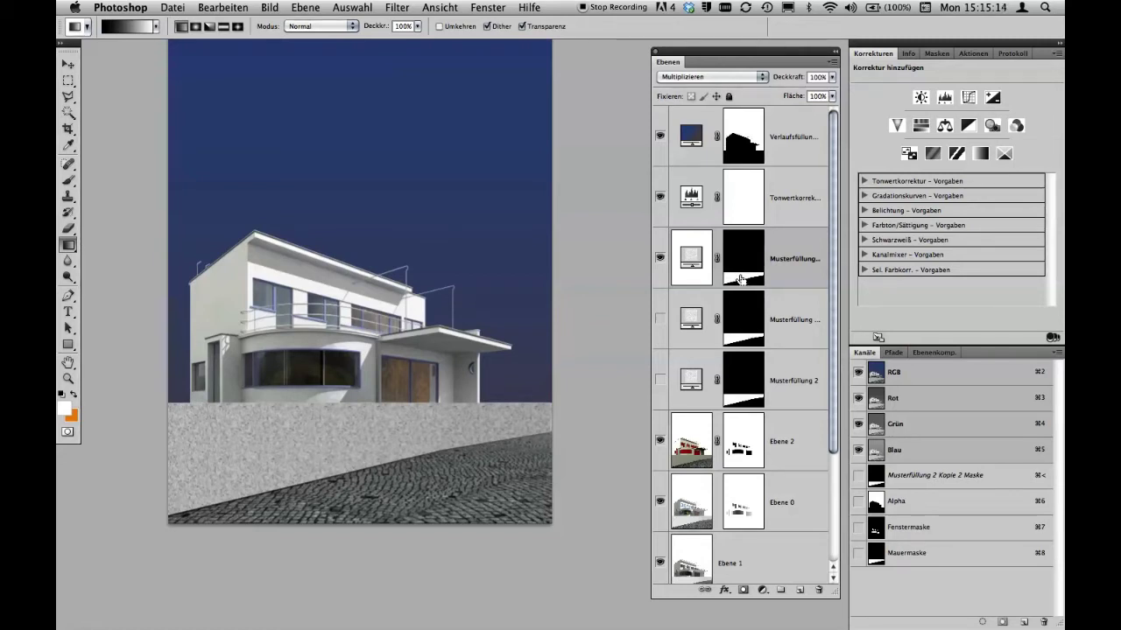
left_click(740, 279, "ctrl")
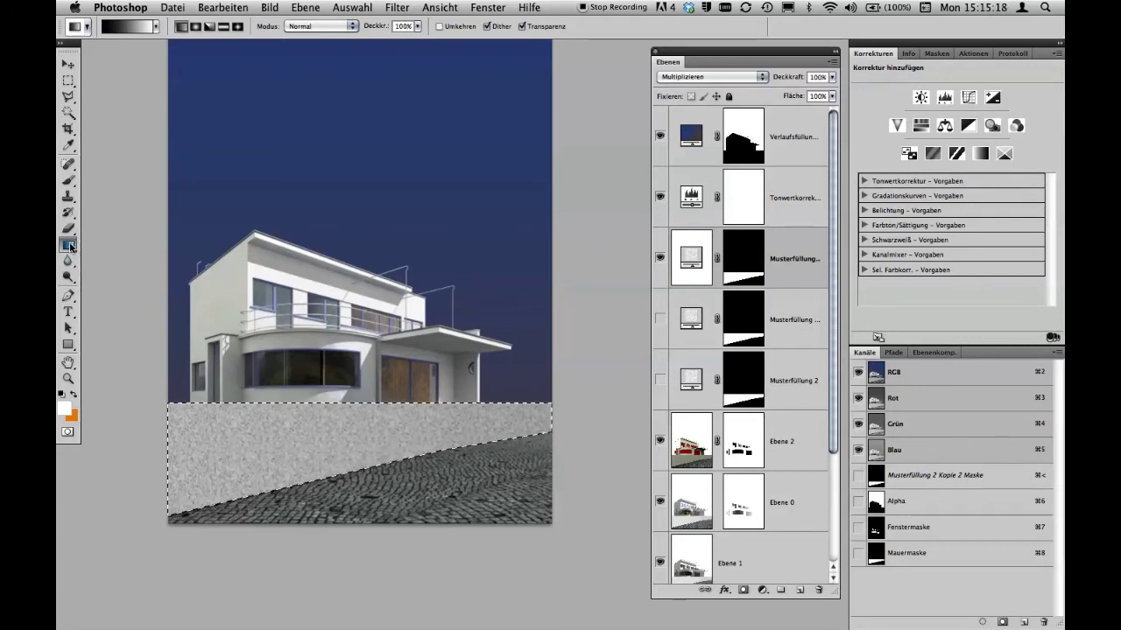
Confirm a black-to-white gradient in the Gradient Editor, checking both stop colours
left_click(129, 28)
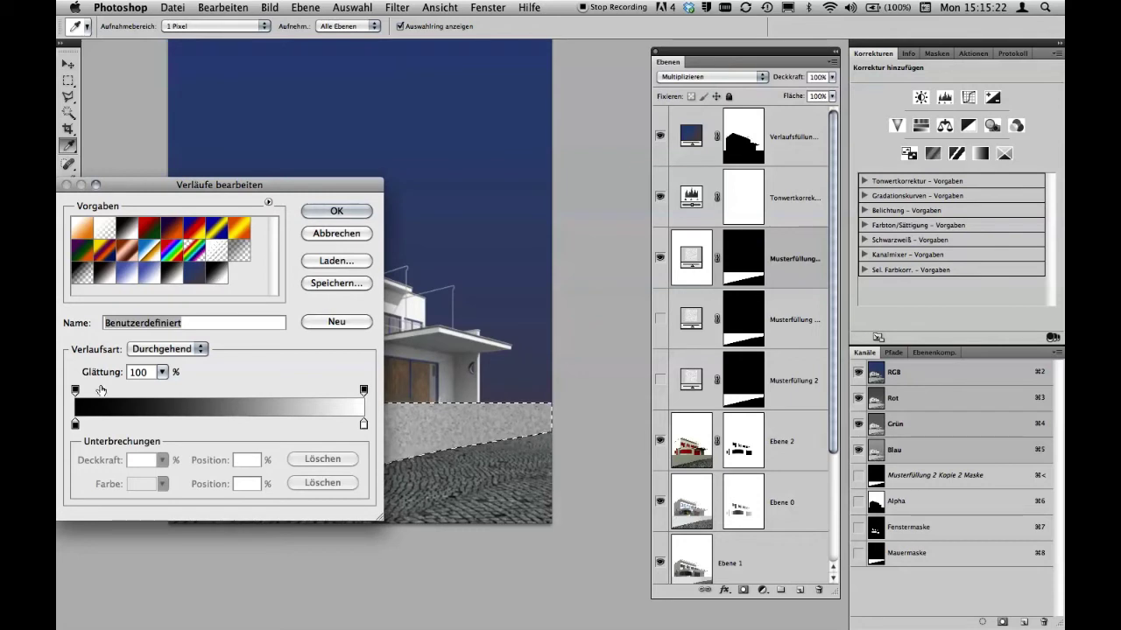
double_click(75, 425)
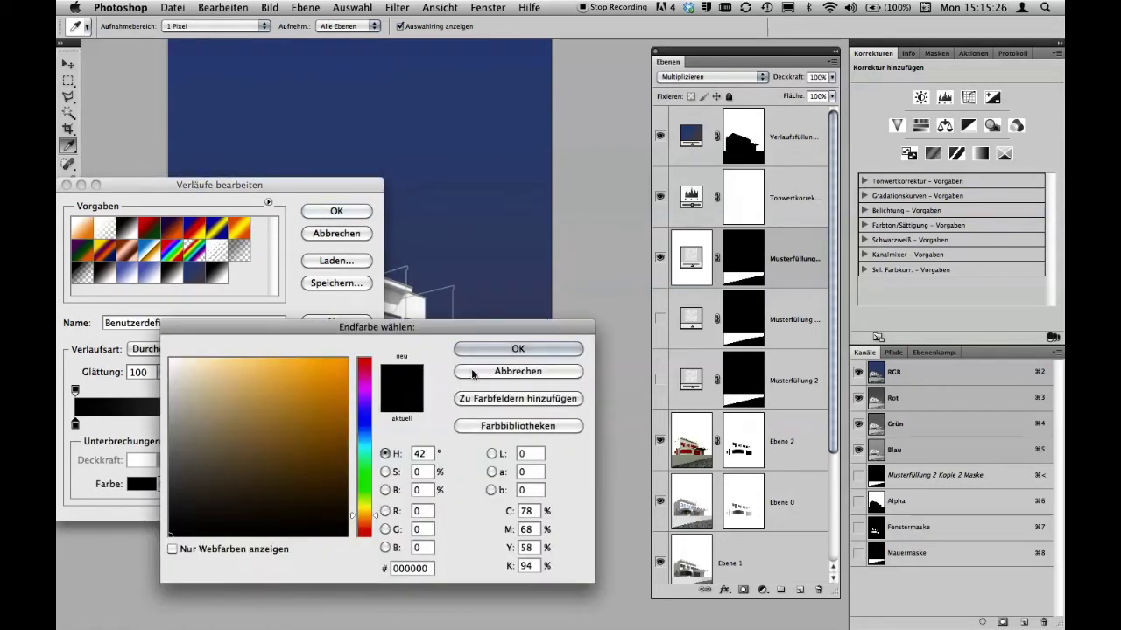
left_click(473, 372)
left_click(364, 424)
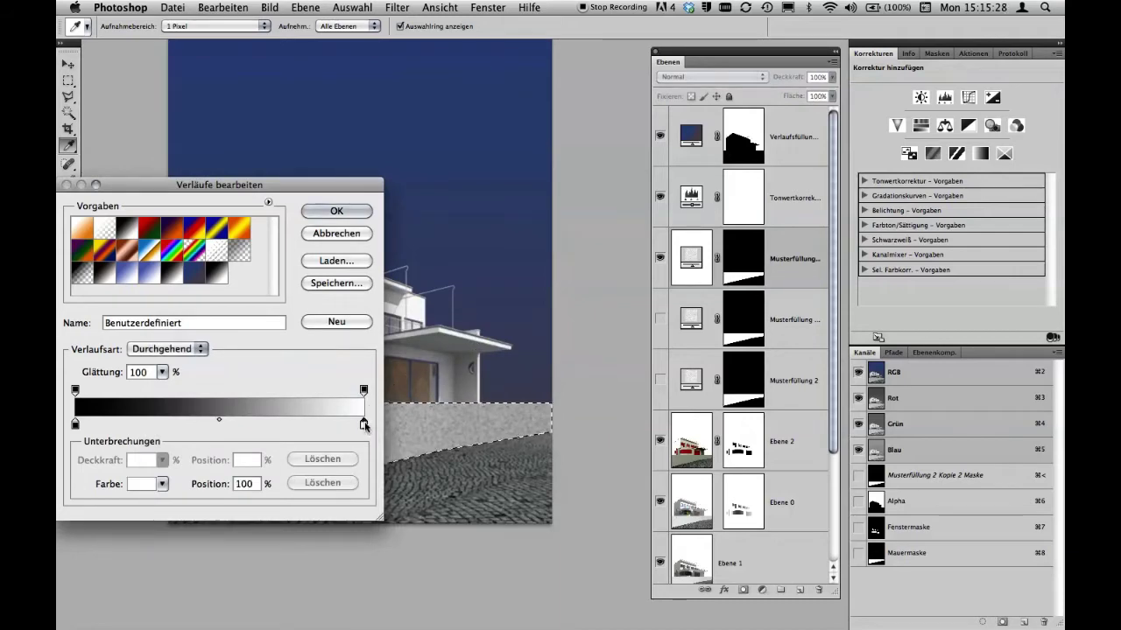
double_click(364, 424)
left_click(498, 371)
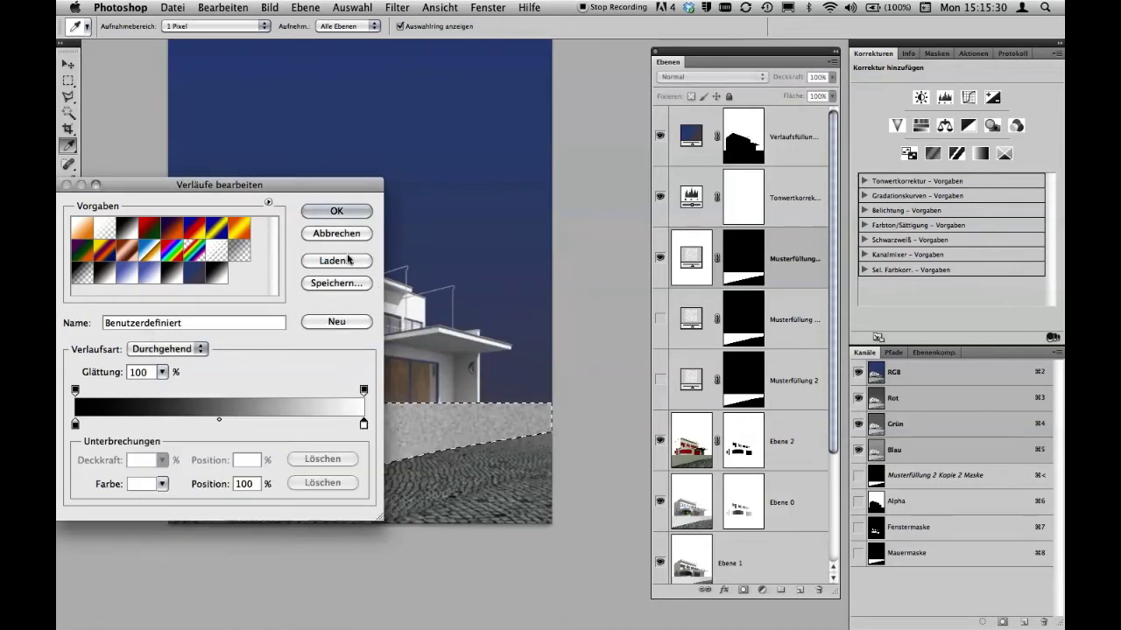
left_click(333, 211)
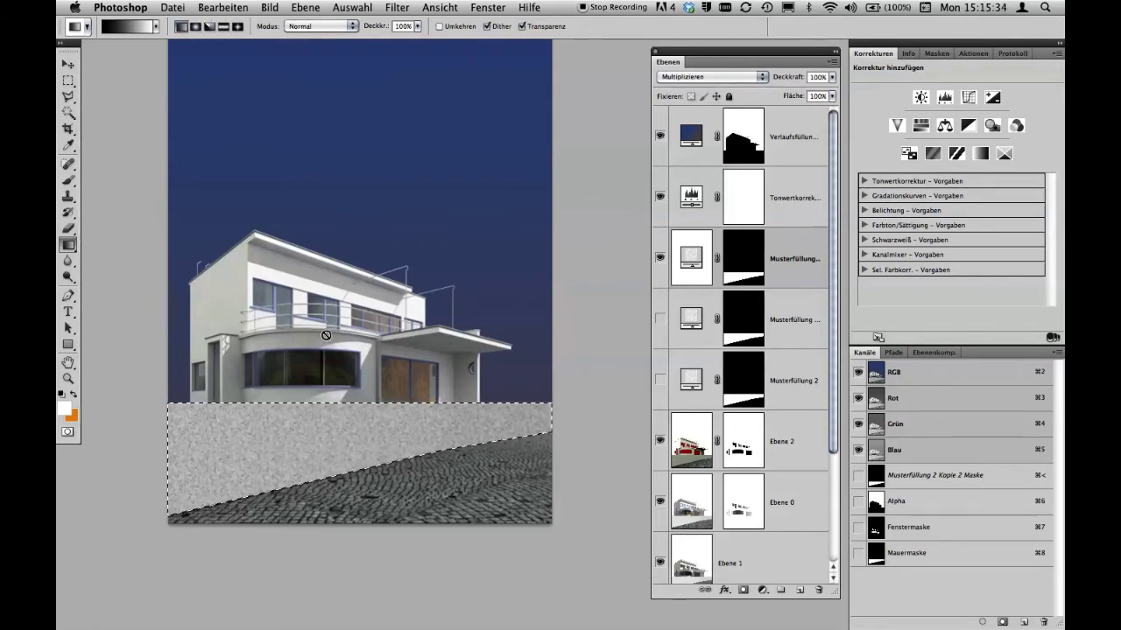
Draw top-to-bottom gradients on the upper Musterfüllung masks, showing the second fill again
left_click(743, 276)
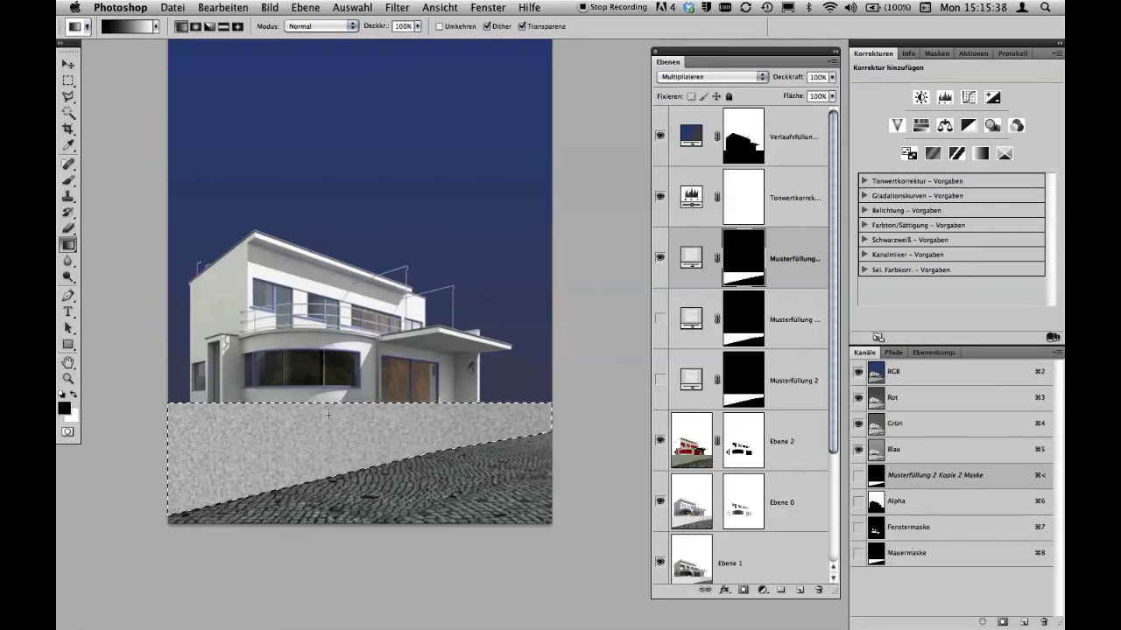
mouse_move(329, 415)
left_mouse_down()
mouse_move(334, 460)
mouse_move(350, 456)
mouse_move(350, 467)
left_mouse_up()
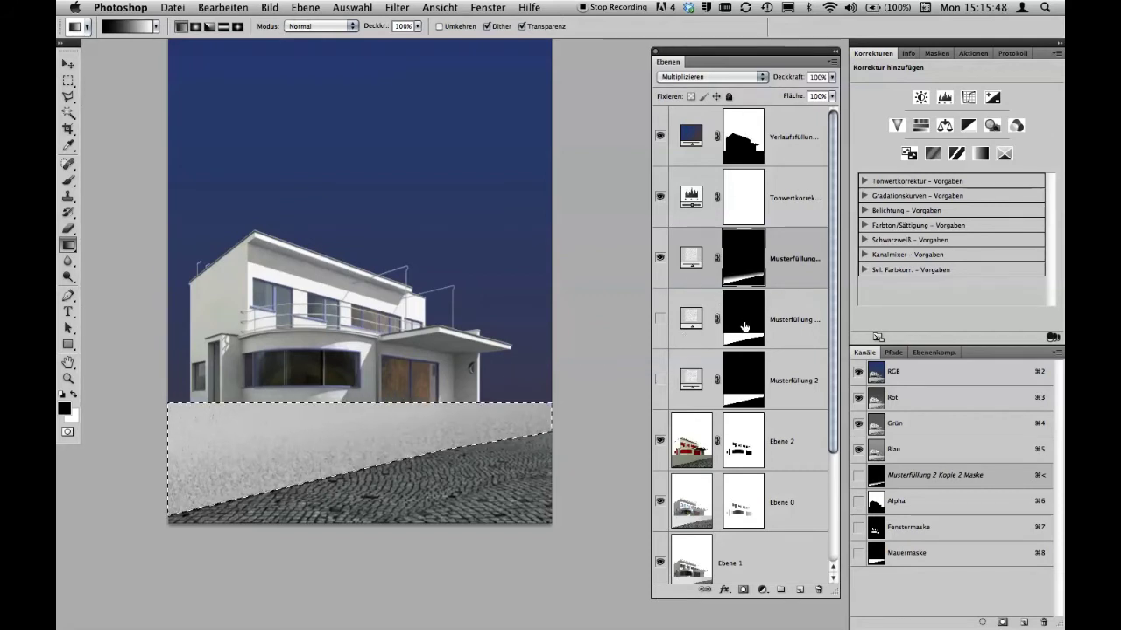
left_click(686, 335)
left_click(661, 321)
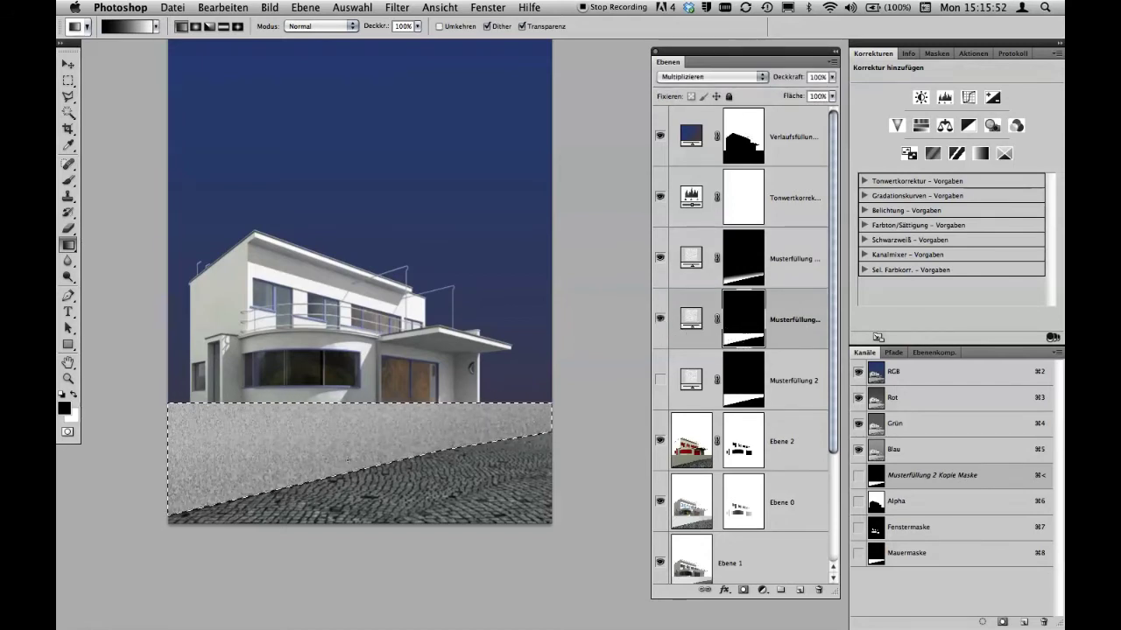
mouse_move(323, 414)
left_mouse_down()
mouse_move(329, 466)
mouse_move(338, 448)
left_mouse_up()
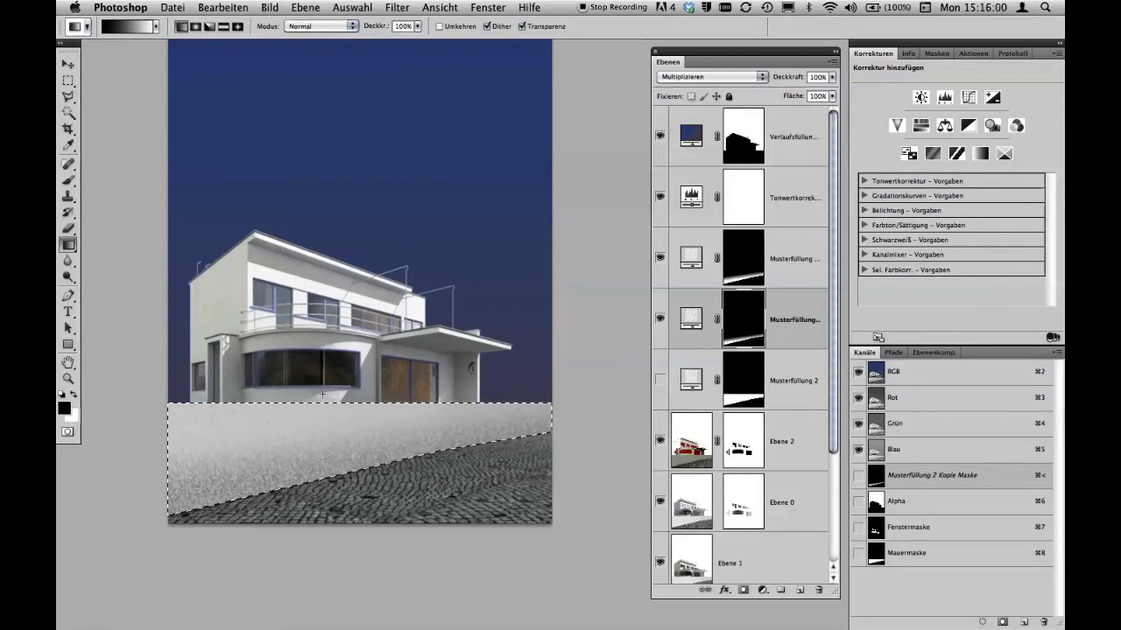
left_click_drag(320, 395, 346, 519)
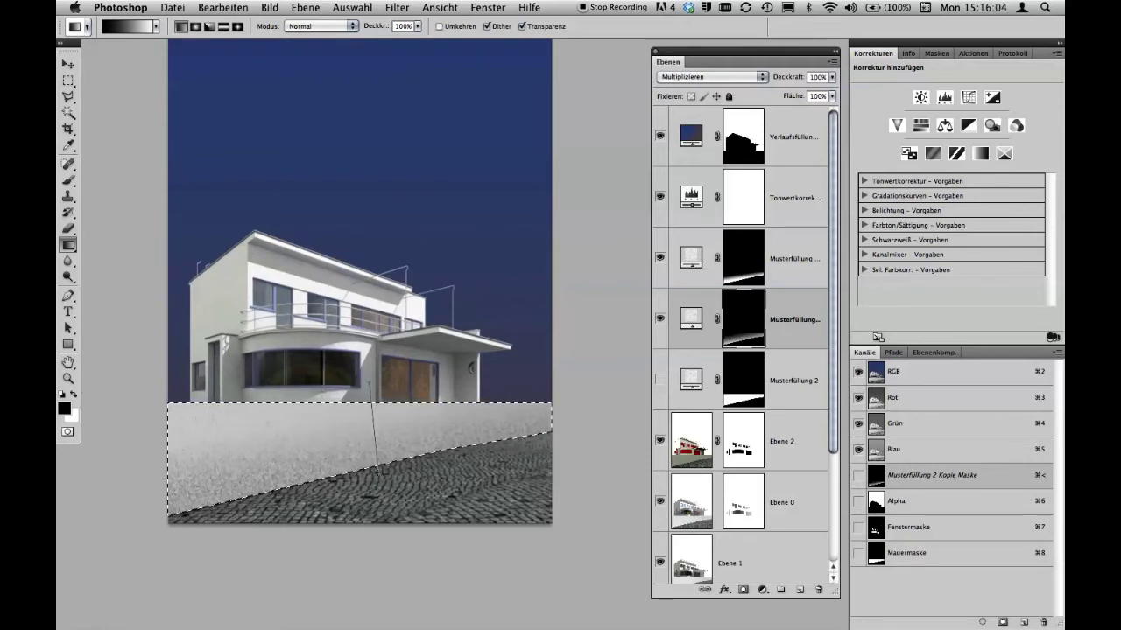
left_click_drag(378, 472, 379, 472)
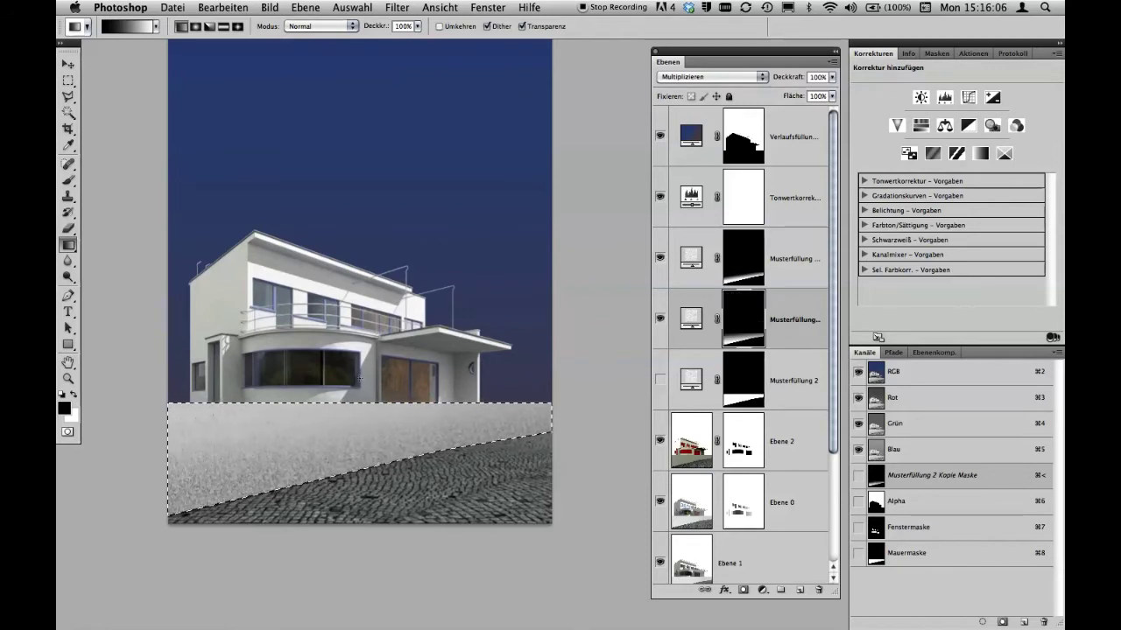
left_click_drag(359, 402, 372, 522)
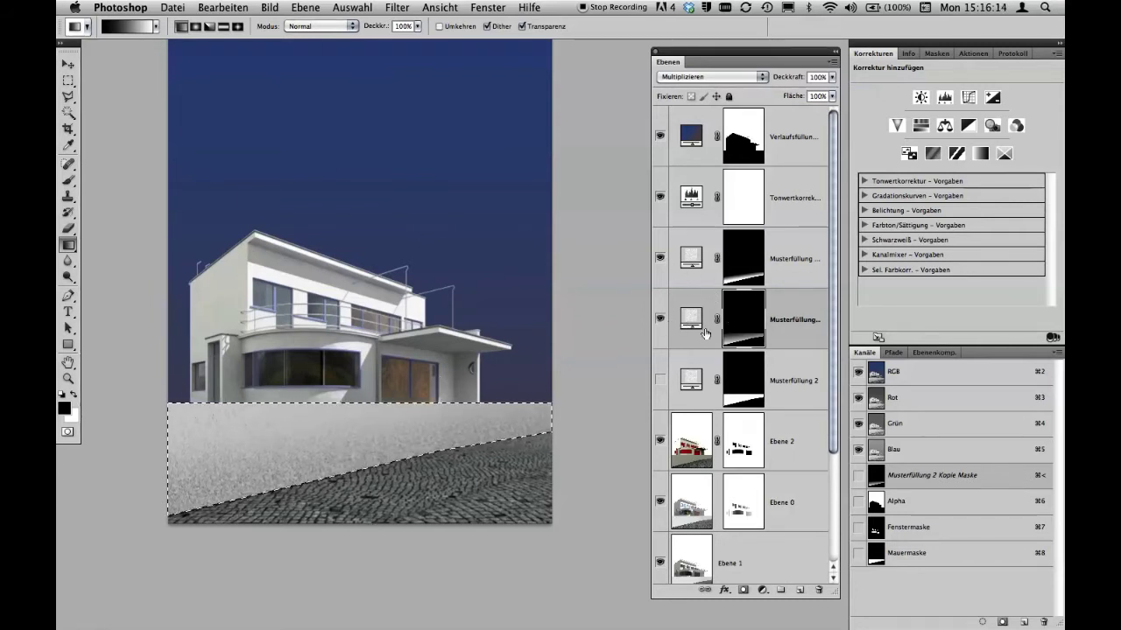
Show Musterfüllung 2, fade its mask from wall top into cobblestones, then deselect
left_click(661, 383)
left_click(742, 381)
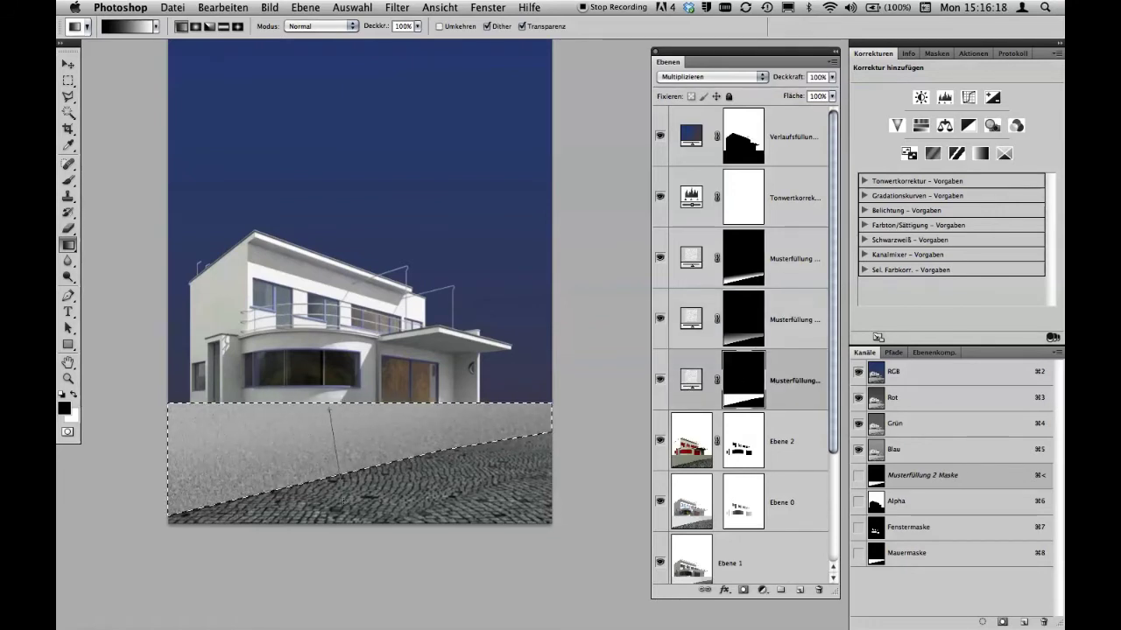
left_click_drag(340, 473, 339, 473)
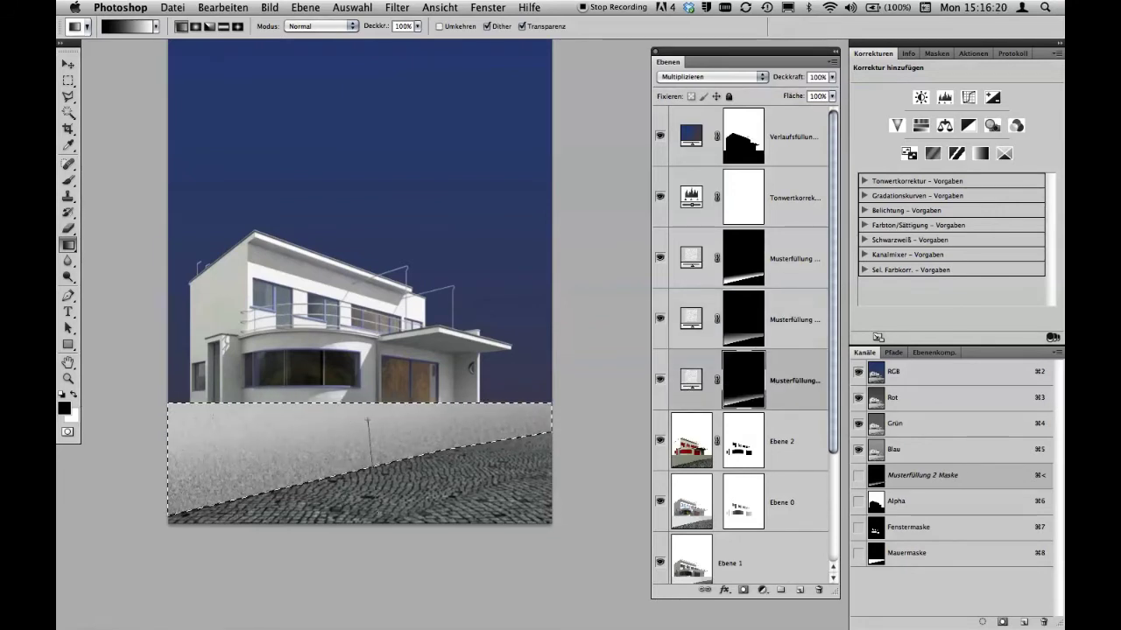
left_click_drag(368, 419, 369, 420)
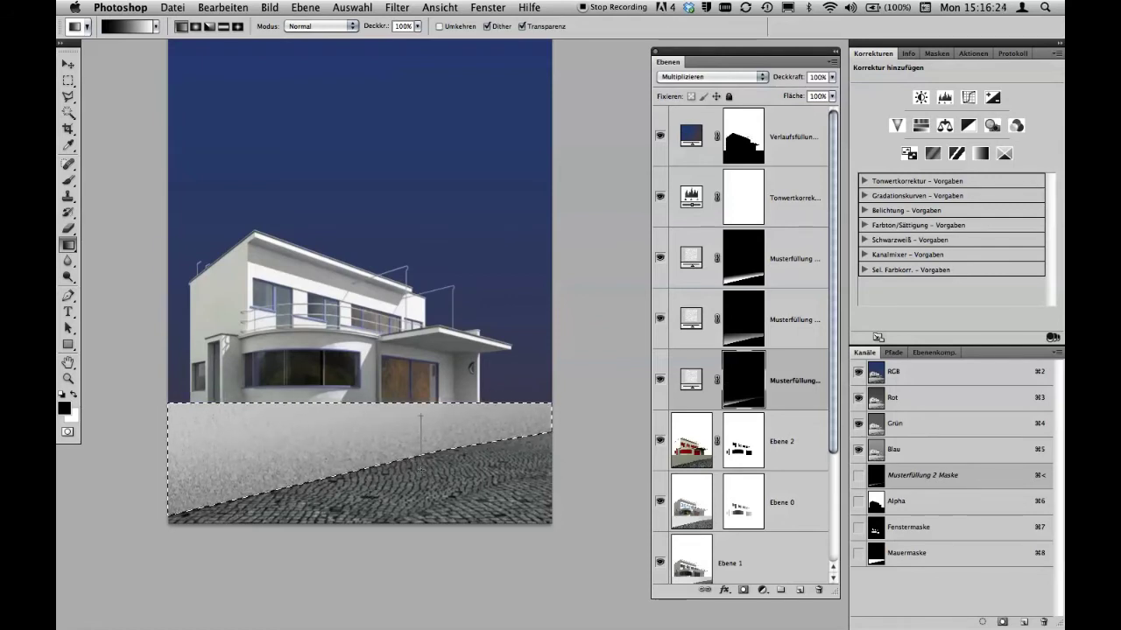
left_click_drag(424, 473, 423, 473)
left_click_drag(337, 425, 349, 502)
key("ctrl+d")
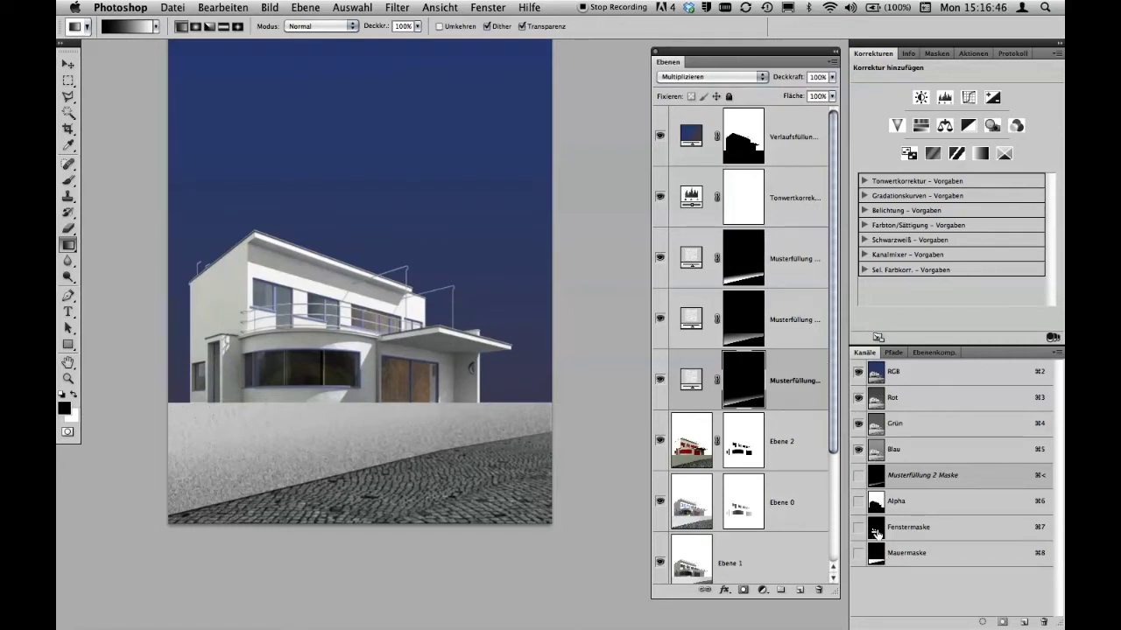
Load the ground selection and add a Tonwertkorrektur layer above the third Musterfüllung
left_click(876, 555, "super")
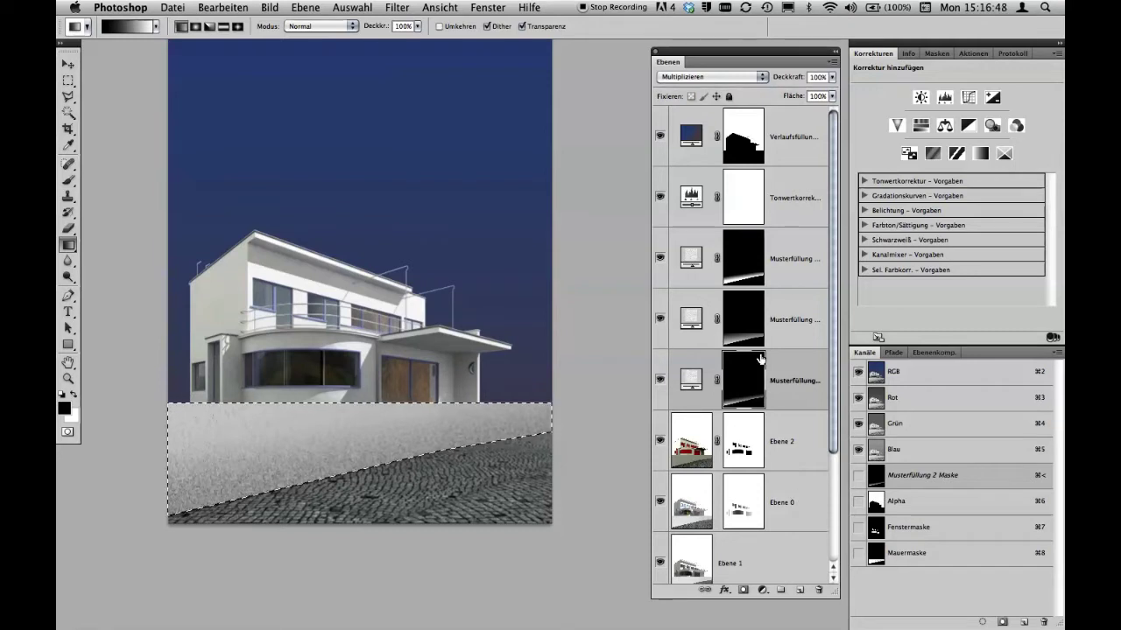
left_click(790, 261)
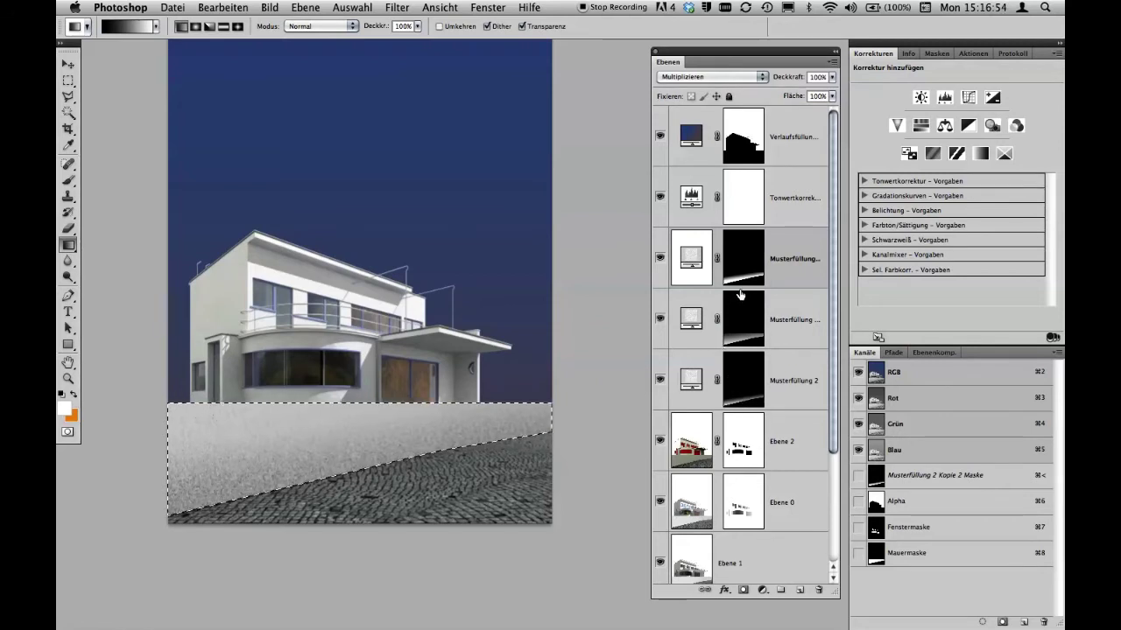
left_click(760, 591)
left_click(798, 399)
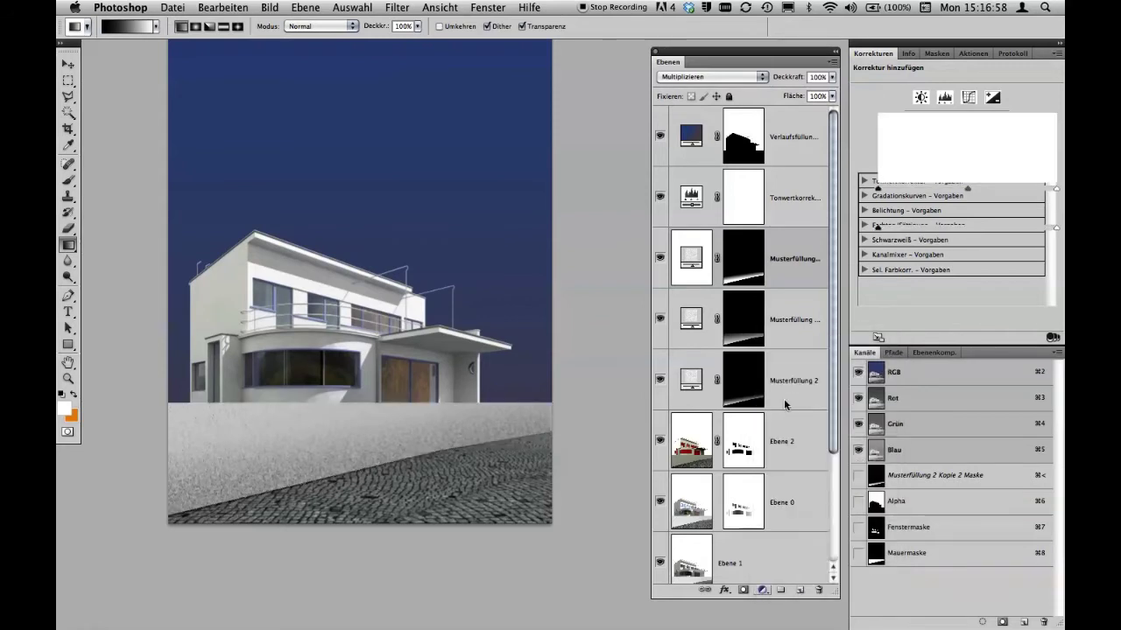
Set the Levels inputs to 86, 1.55 and 214, comparing before and after
left_click_drag(878, 188, 965, 188)
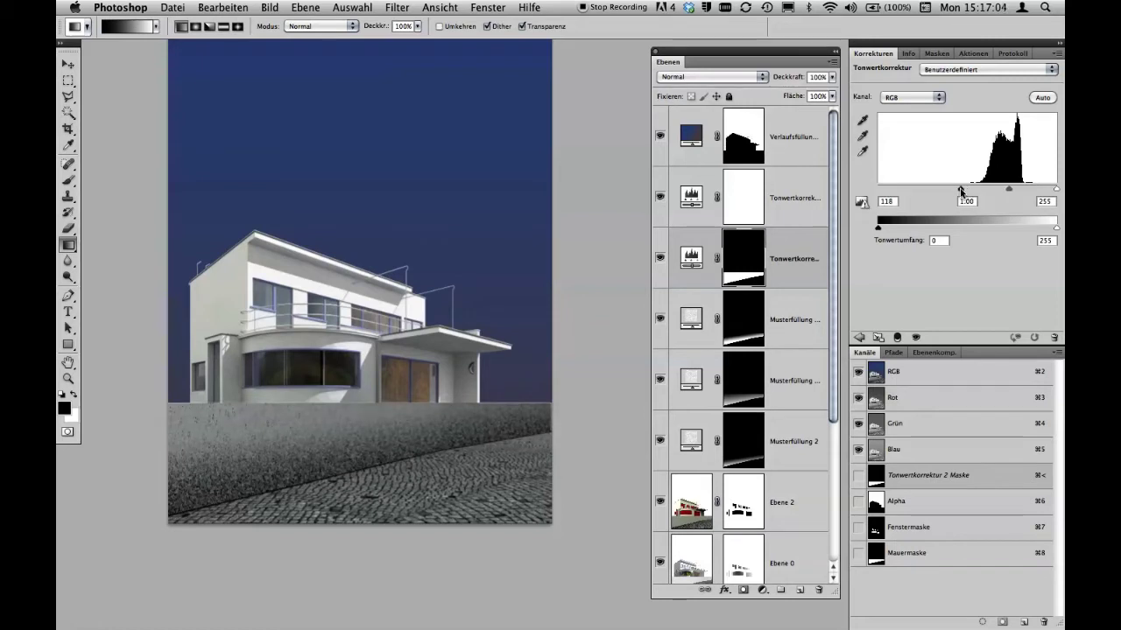
left_click_drag(1056, 188, 1026, 188)
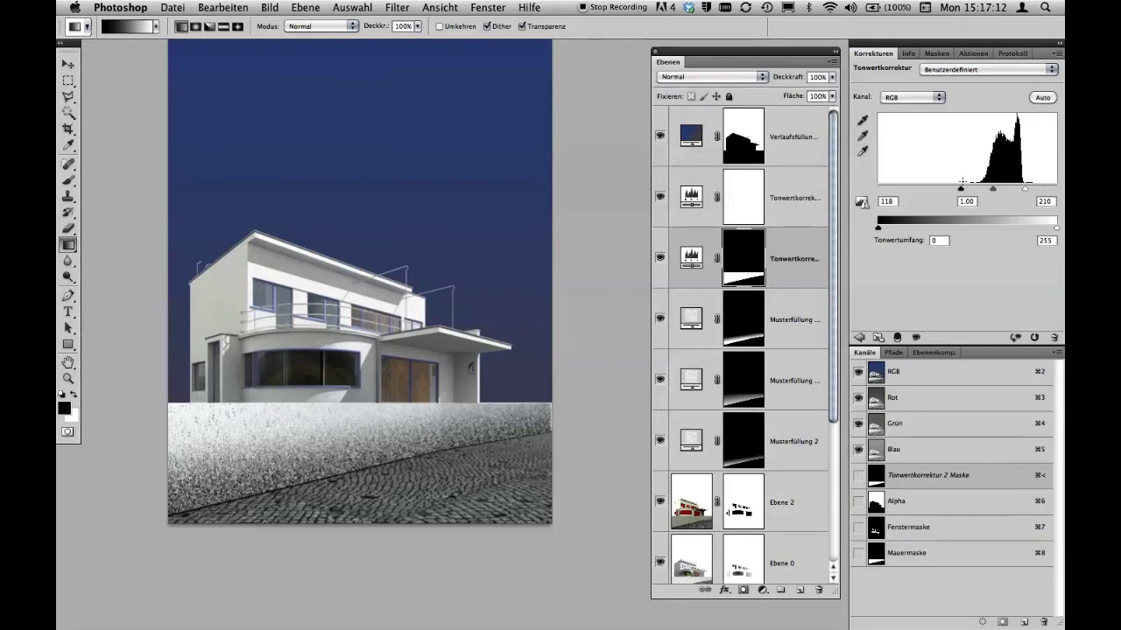
left_click_drag(950, 189, 925, 189)
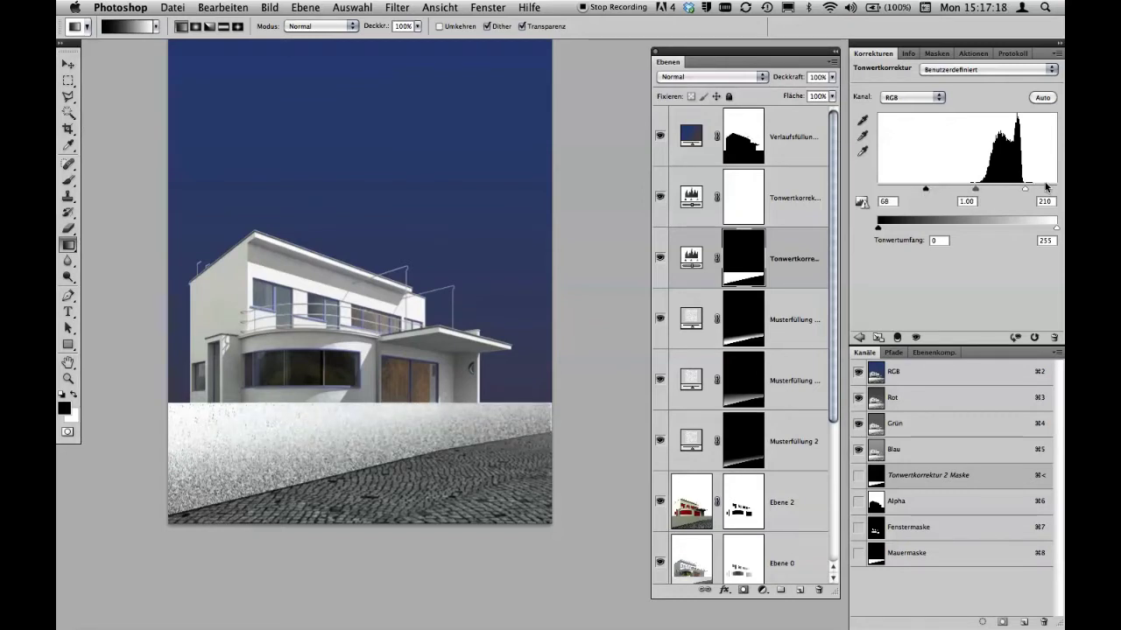
left_click_drag(1025, 189, 1030, 188)
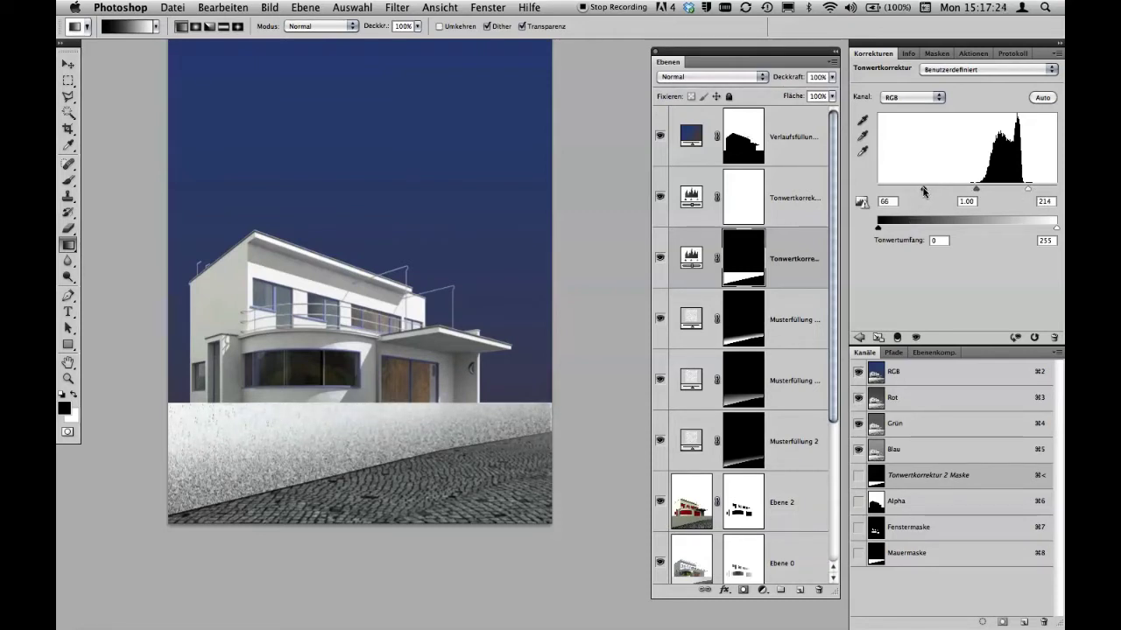
left_click_drag(922, 191, 969, 192)
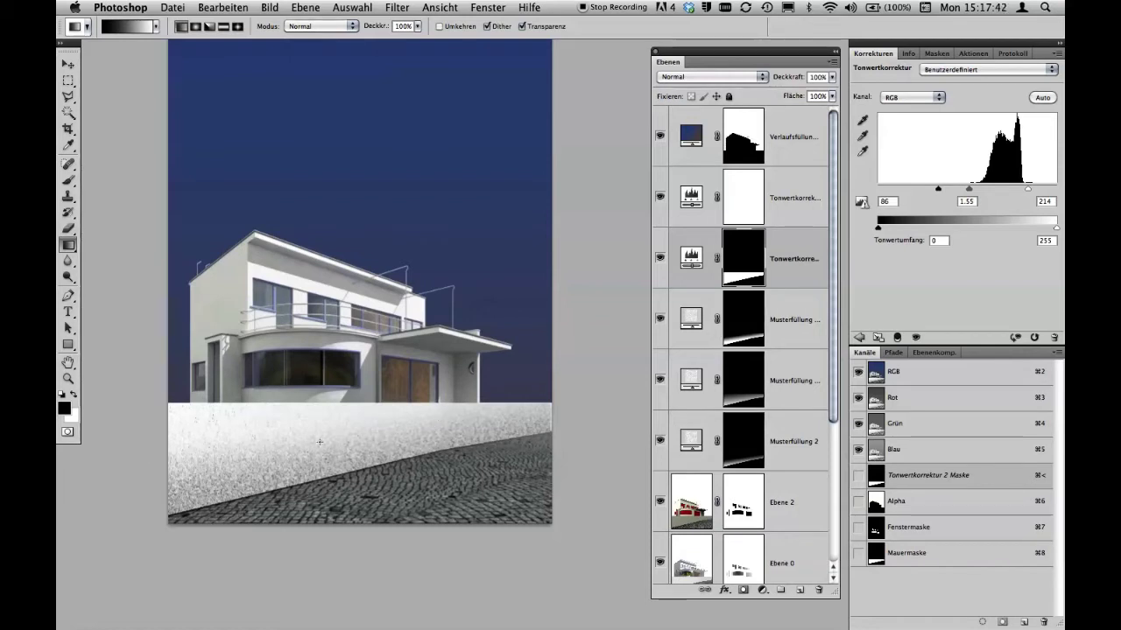
left_click(660, 260)
left_click(660, 260)
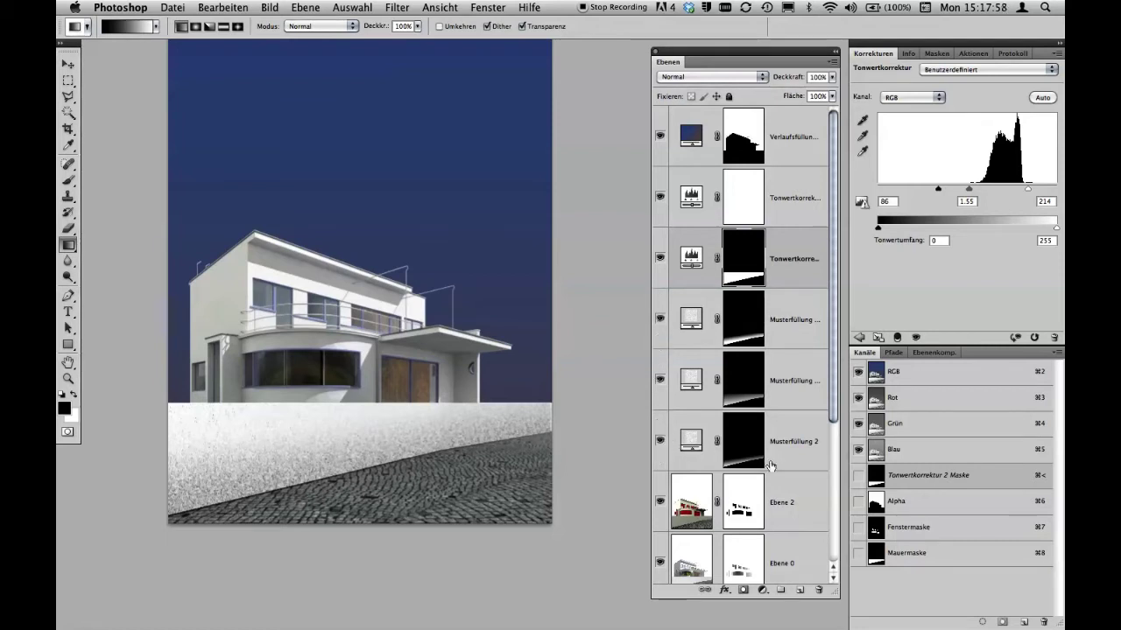
Hide Ebene 2, Ebene 0, Ebene 1 and the sky gradient, then create new layer Ebene 6
left_click_drag(836, 389, 836, 464)
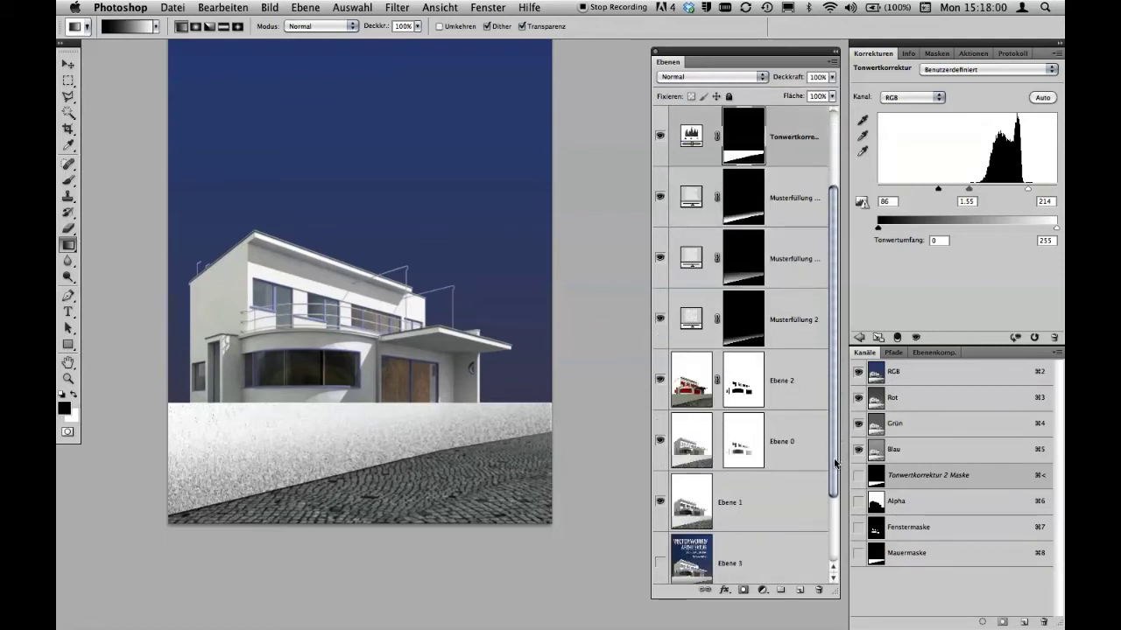
left_click(660, 379)
left_click(659, 441)
left_click(659, 501)
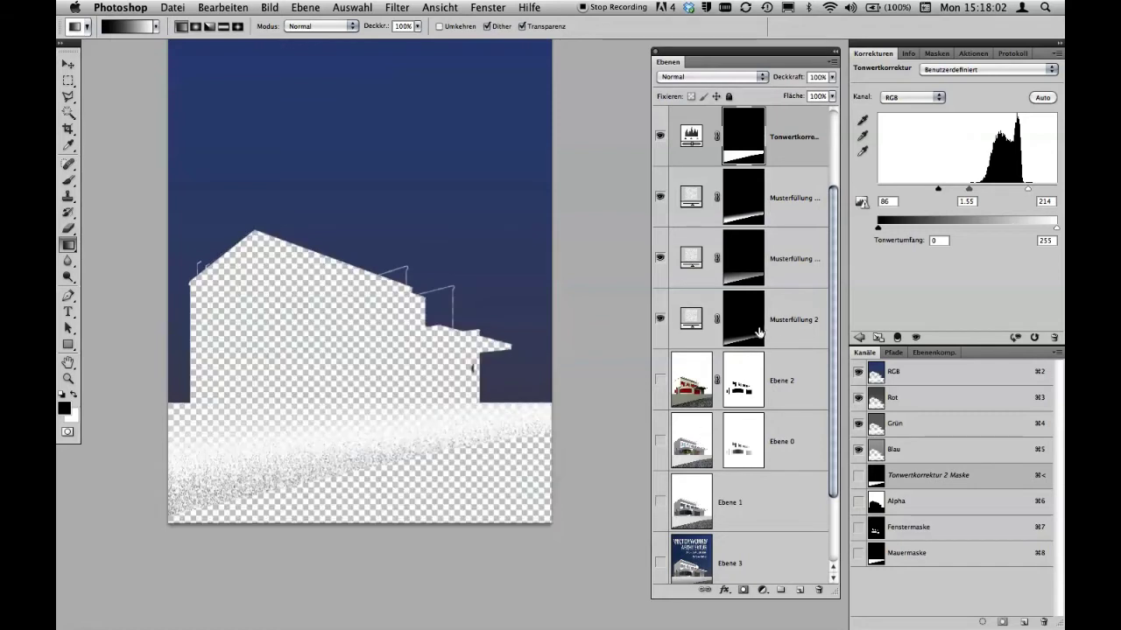
left_click_drag(832, 340, 832, 278)
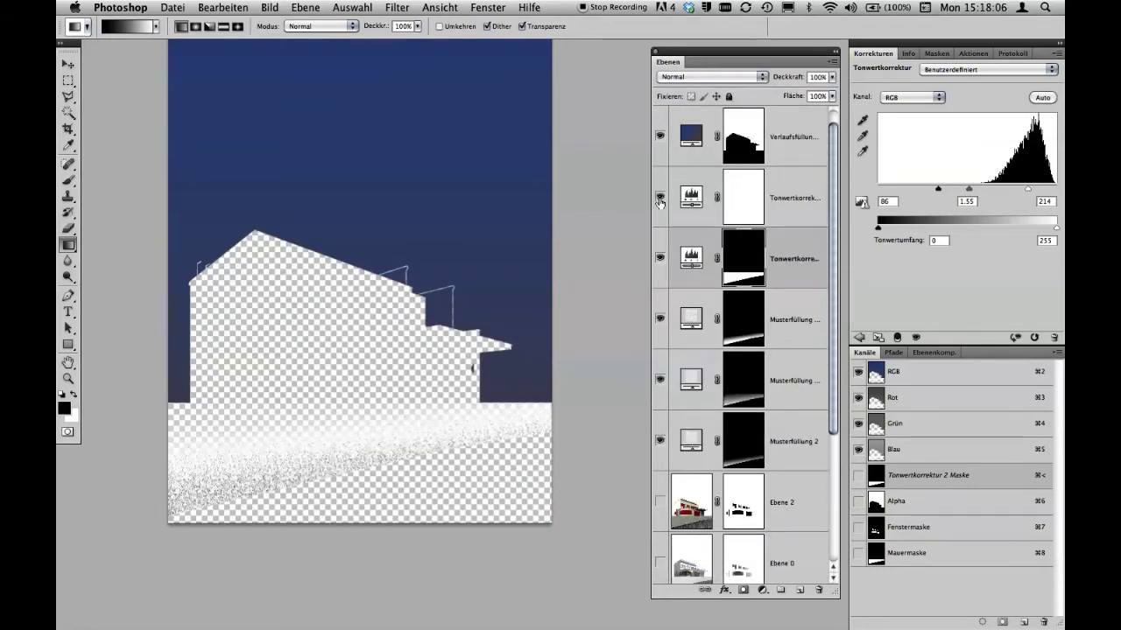
left_click(659, 135)
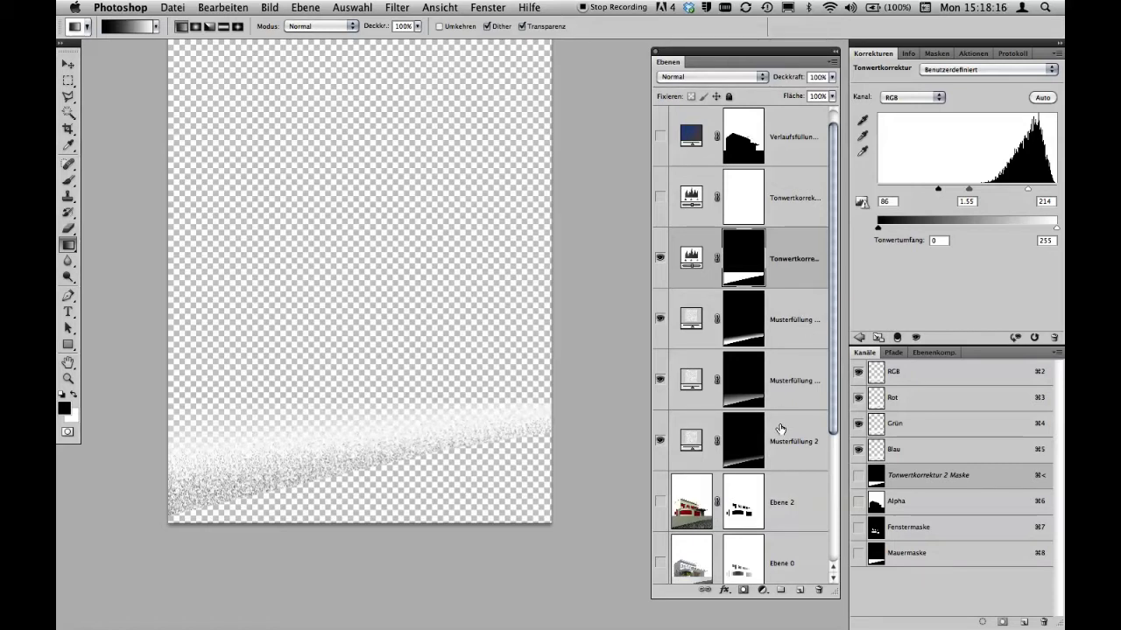
key("ctrl+shift+alt+n")
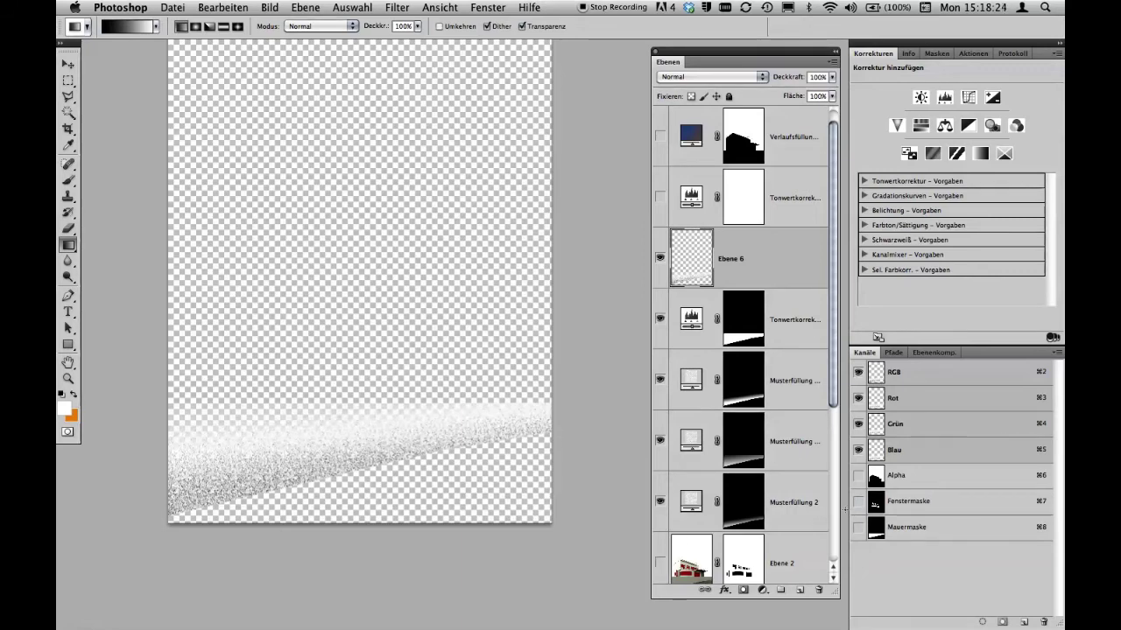
Show Ebene 2, 0, 1, the upper Levels and sky again; convert Ebene 6 to a smart object
scroll(833, 421, "down", 1)
left_click_drag(832, 420, 831, 460)
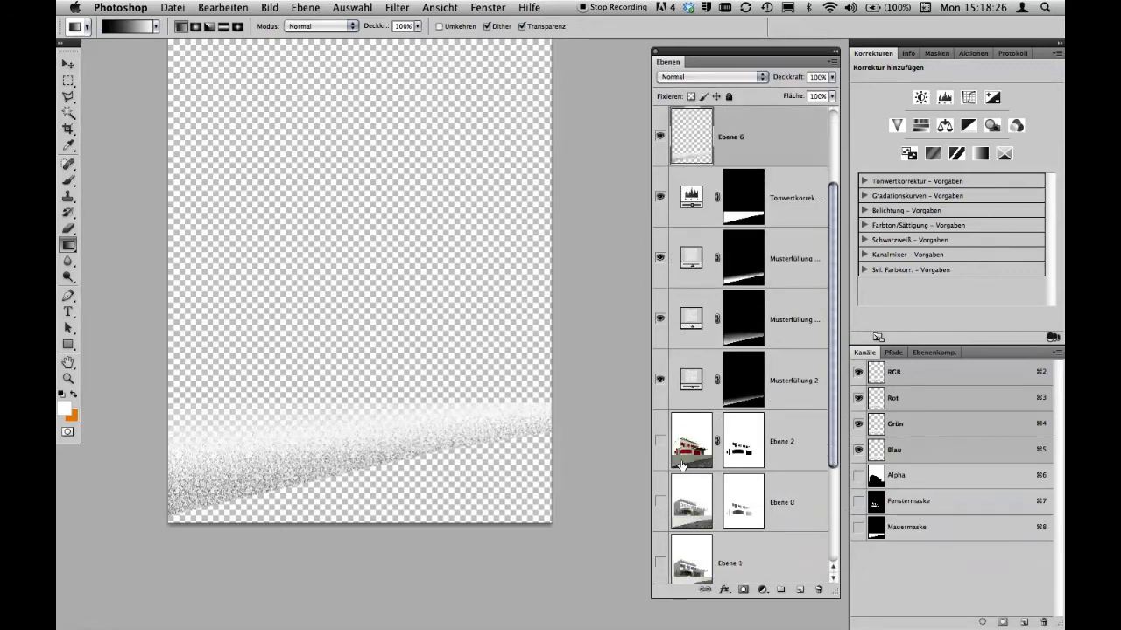
left_click_drag(662, 444, 660, 561)
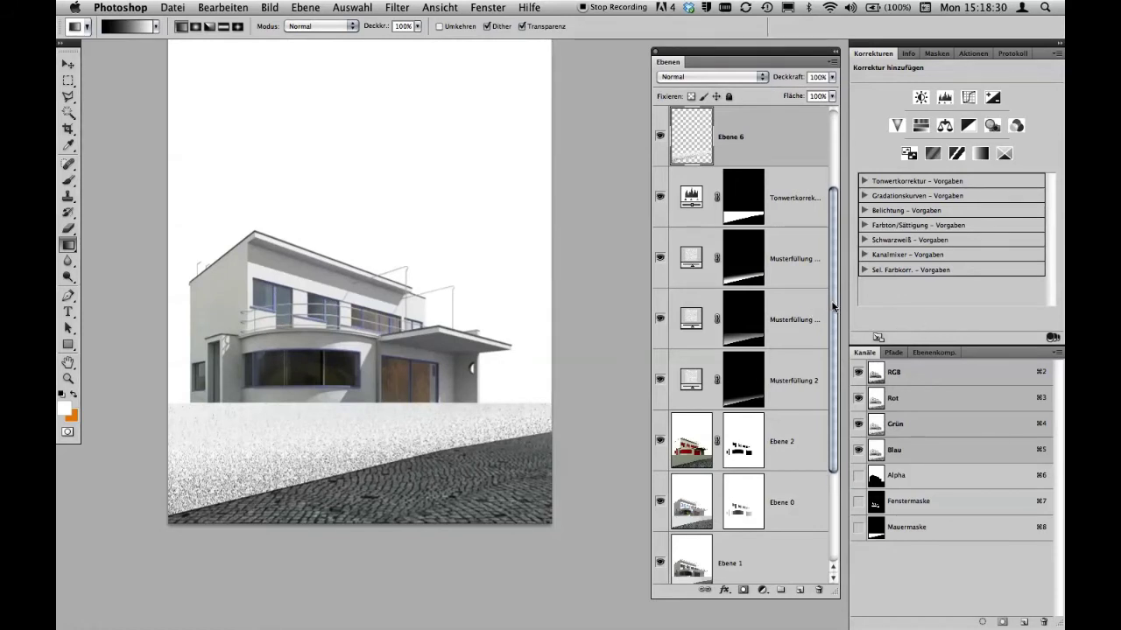
mouse_move(832, 304)
left_mouse_down()
mouse_move(835, 391)
mouse_move(832, 212)
left_mouse_up()
left_click(660, 196)
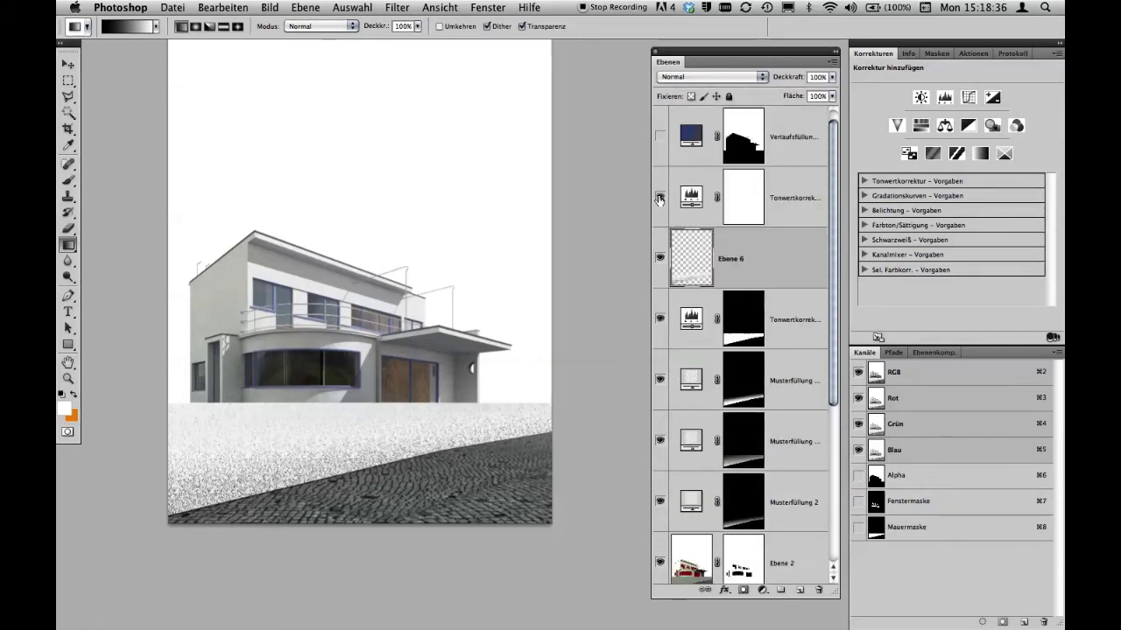
left_click(659, 135)
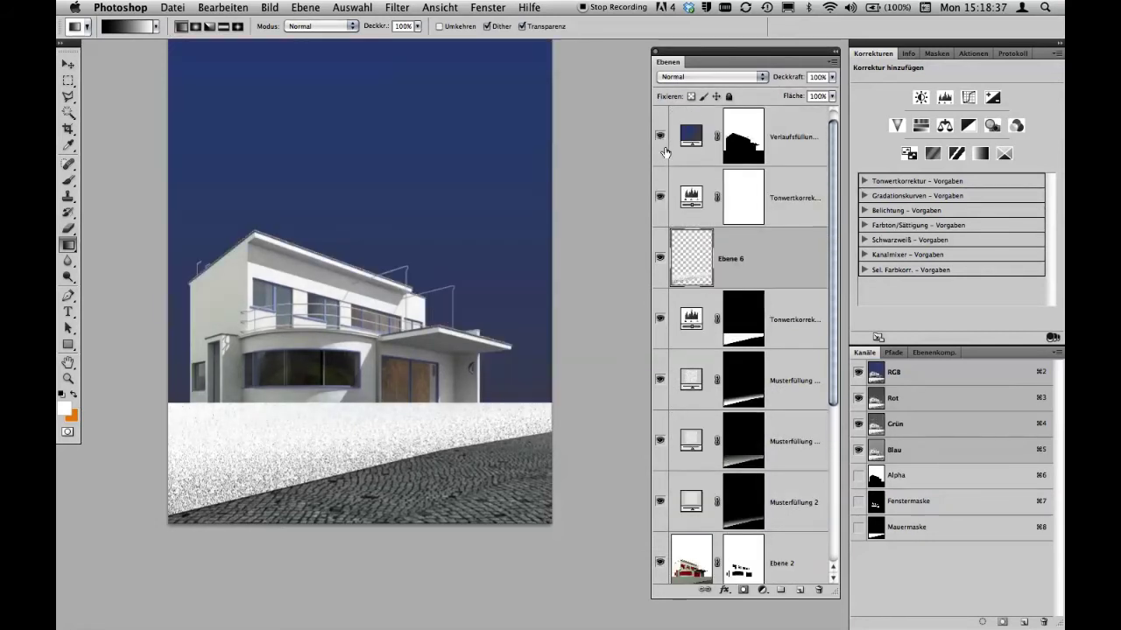
right_click(756, 253)
left_click(798, 323)
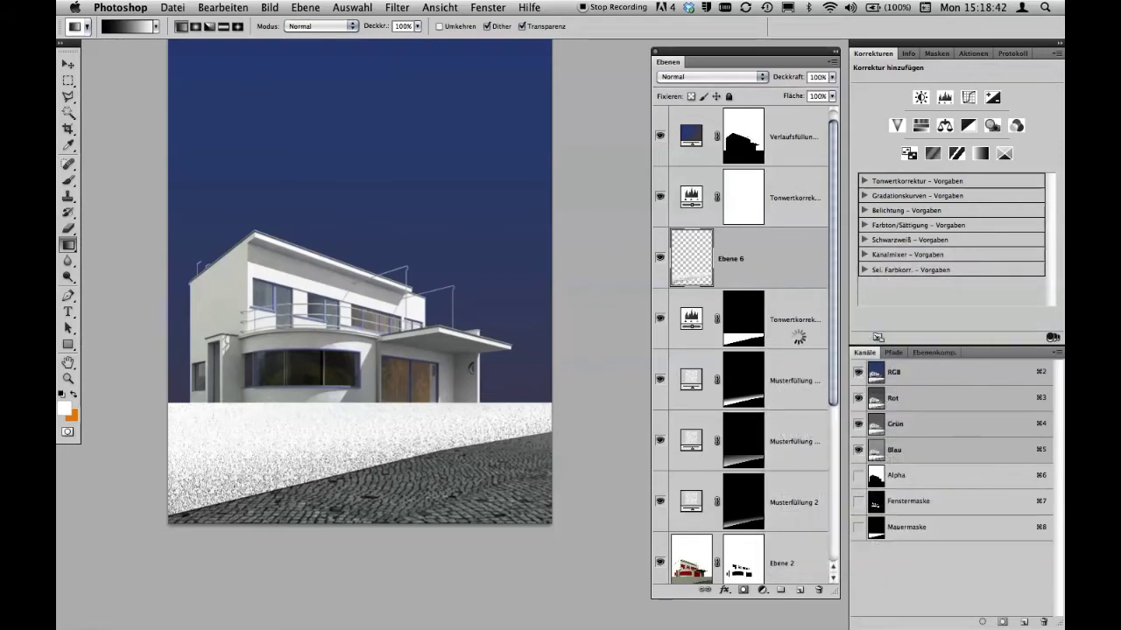
Open the Körnung grain filter and zoom its preview out to 50%
left_click(405, 7)
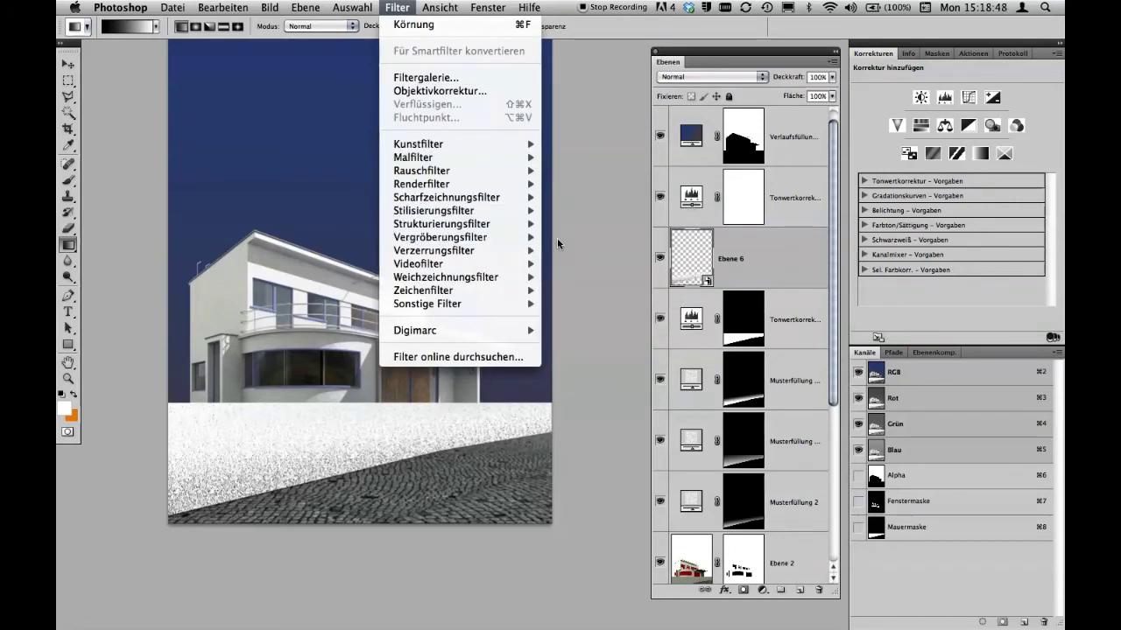
mouse_move(441, 224)
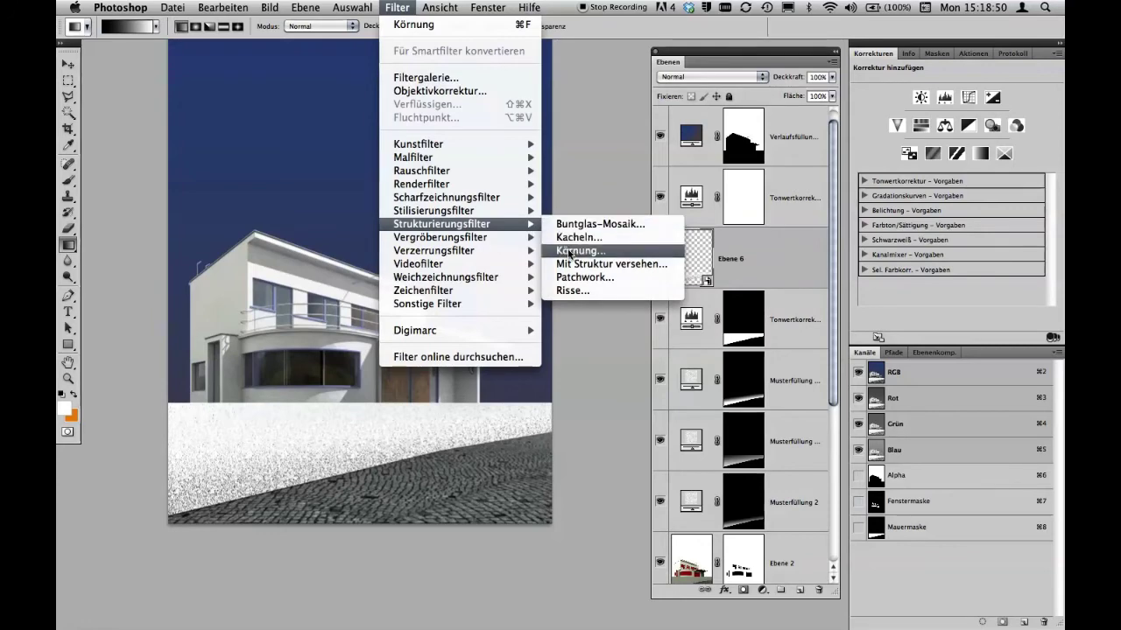
left_click(570, 252)
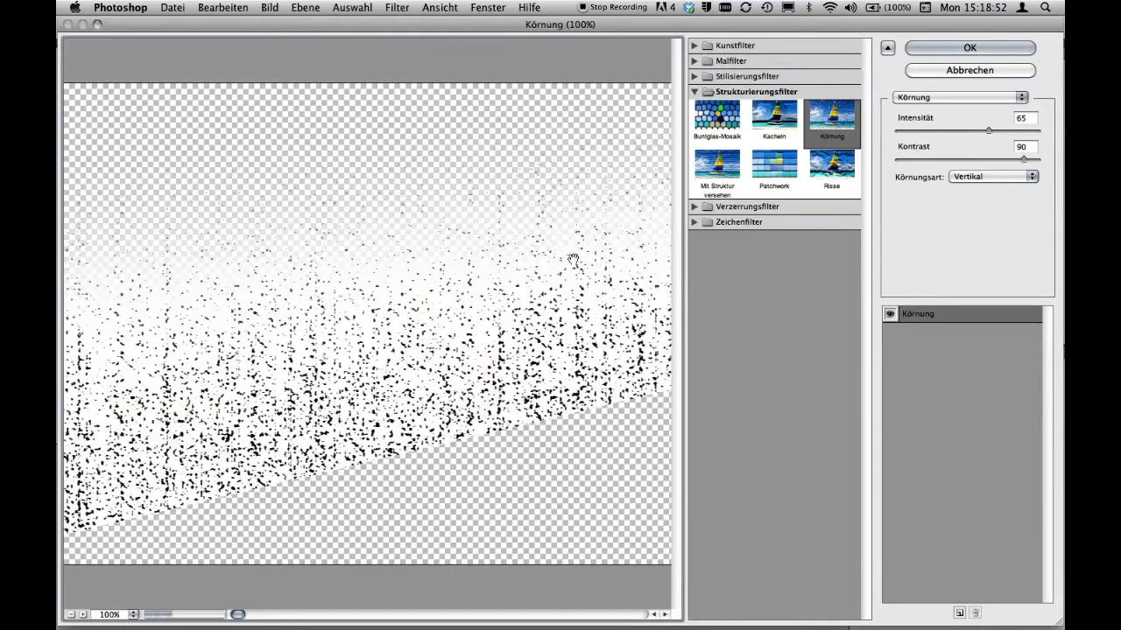
key("alt")
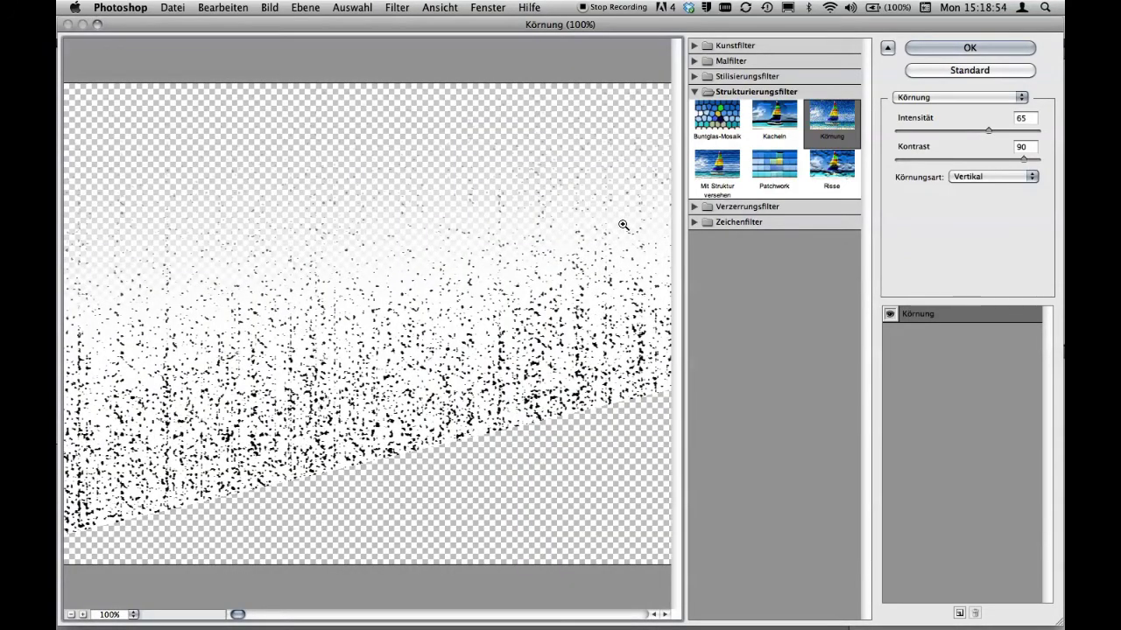
left_click(622, 225, "alt")
left_click(623, 225, "alt")
left_click(623, 225, "alt")
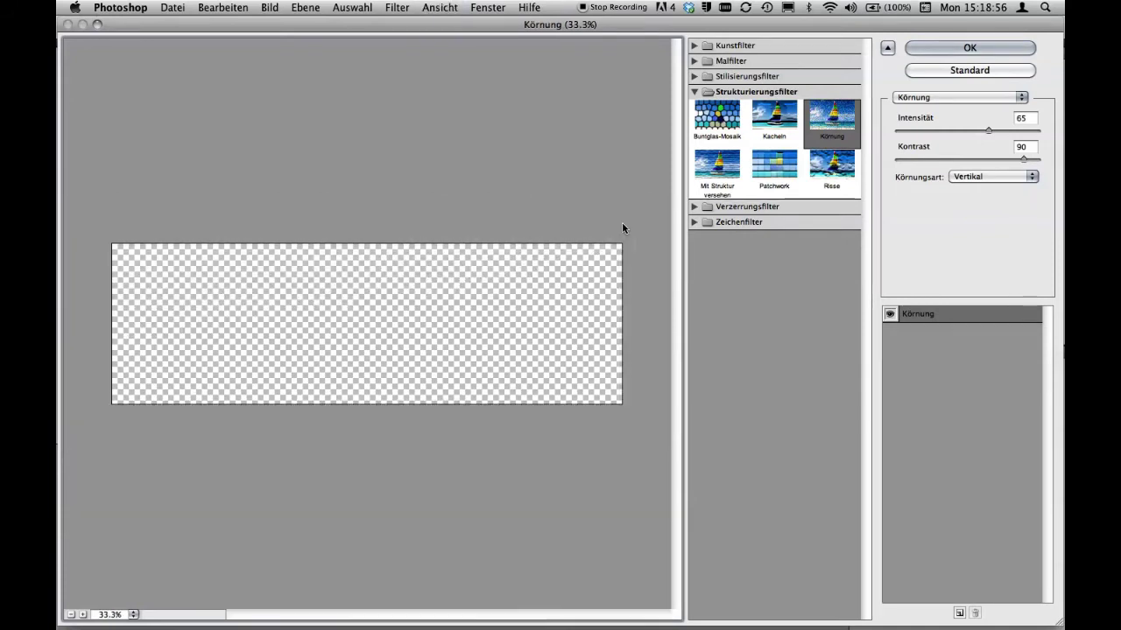
key("super+plus")
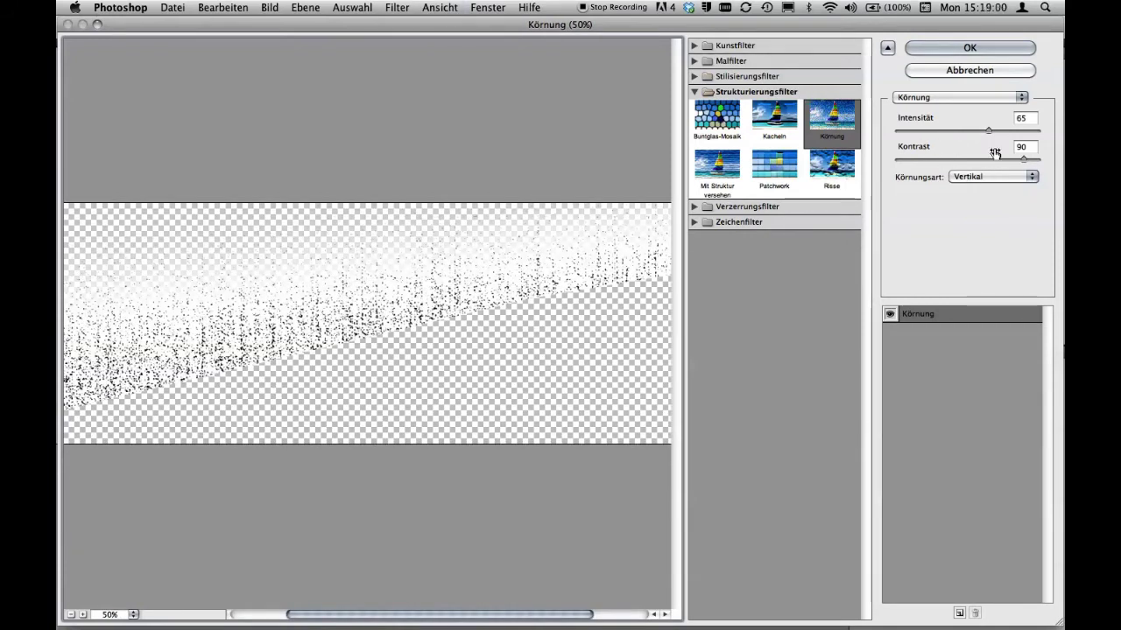
Apply vertical Körnung with Intensität 67 and Kontrast 28
mouse_move(1025, 160)
left_mouse_down()
mouse_move(1040, 160)
mouse_move(958, 162)
left_mouse_up()
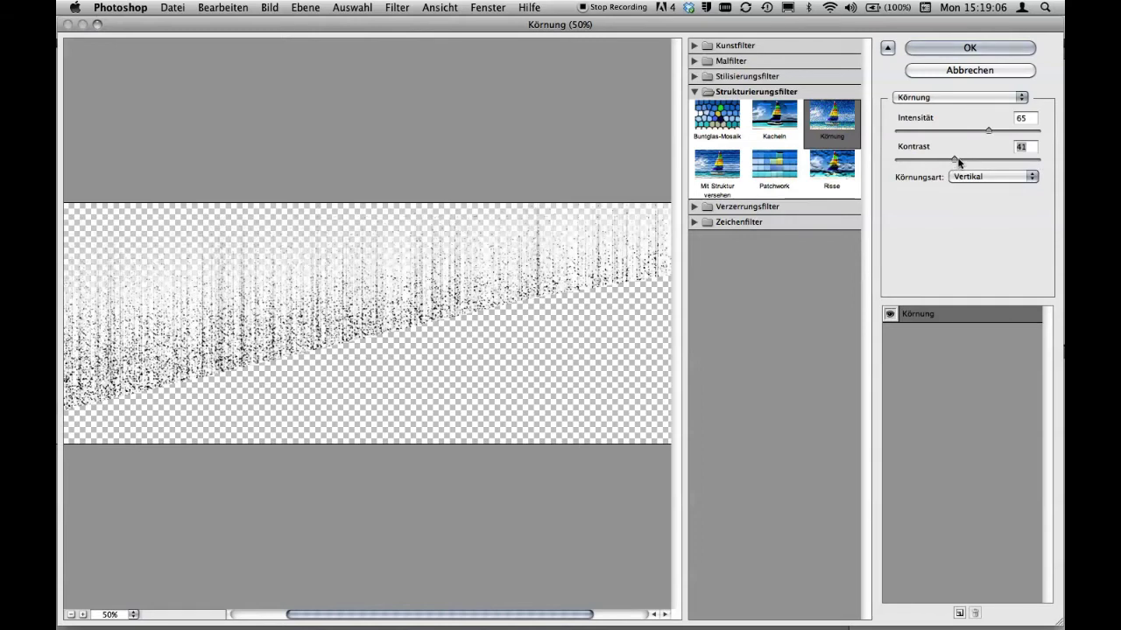
left_click_drag(954, 159, 928, 161)
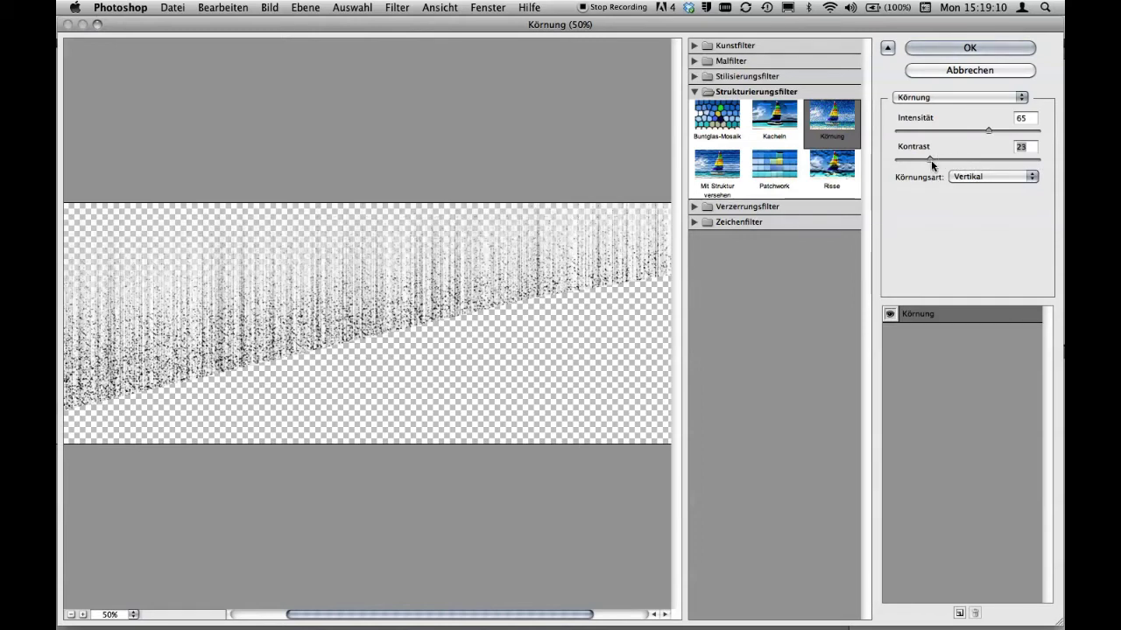
left_click_drag(931, 160, 941, 159)
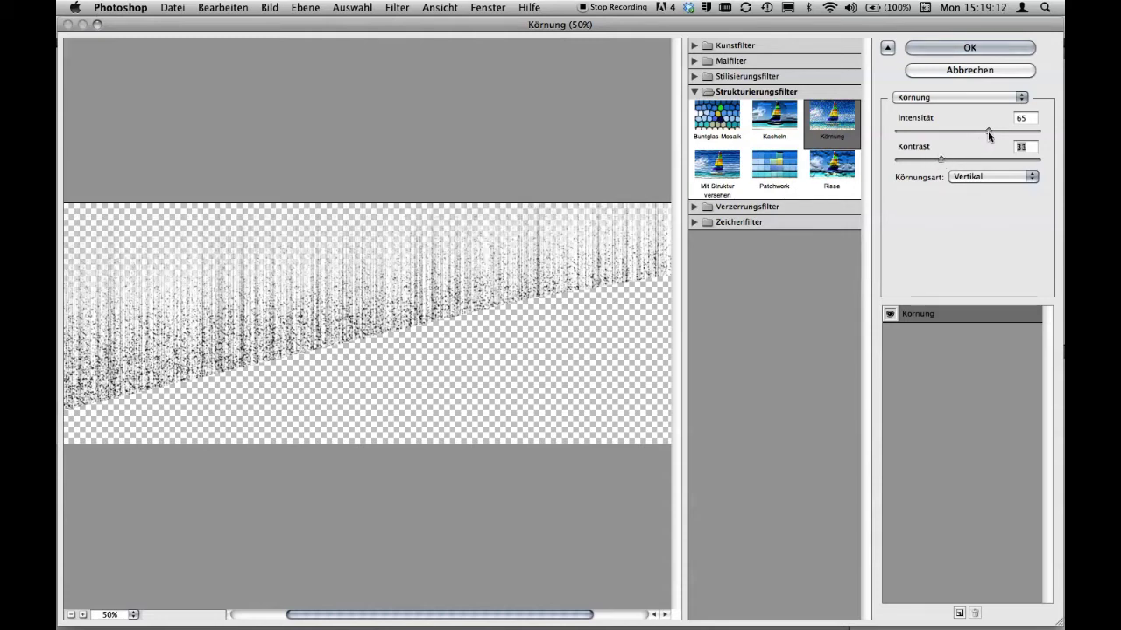
left_click_drag(988, 130, 958, 129)
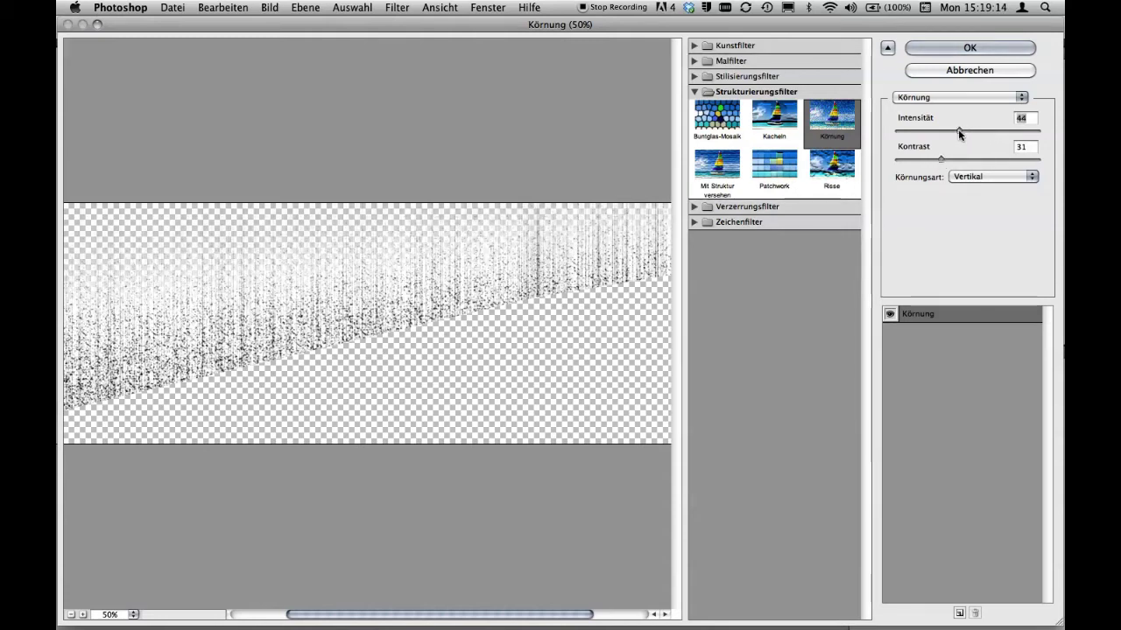
left_click_drag(958, 129, 1019, 131)
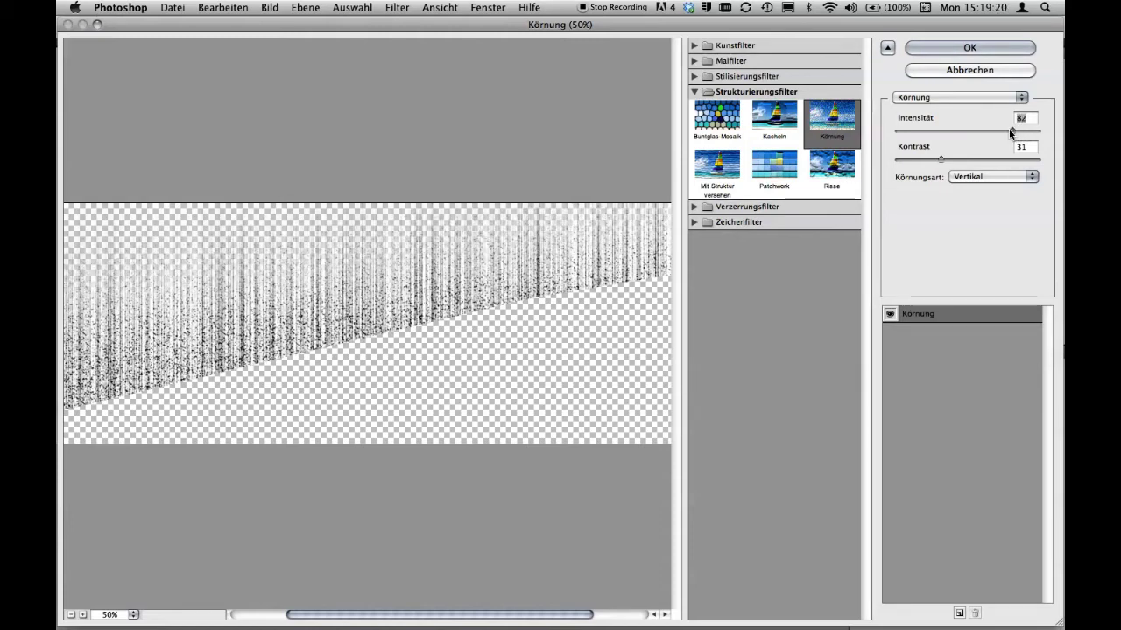
left_click_drag(1012, 131, 990, 131)
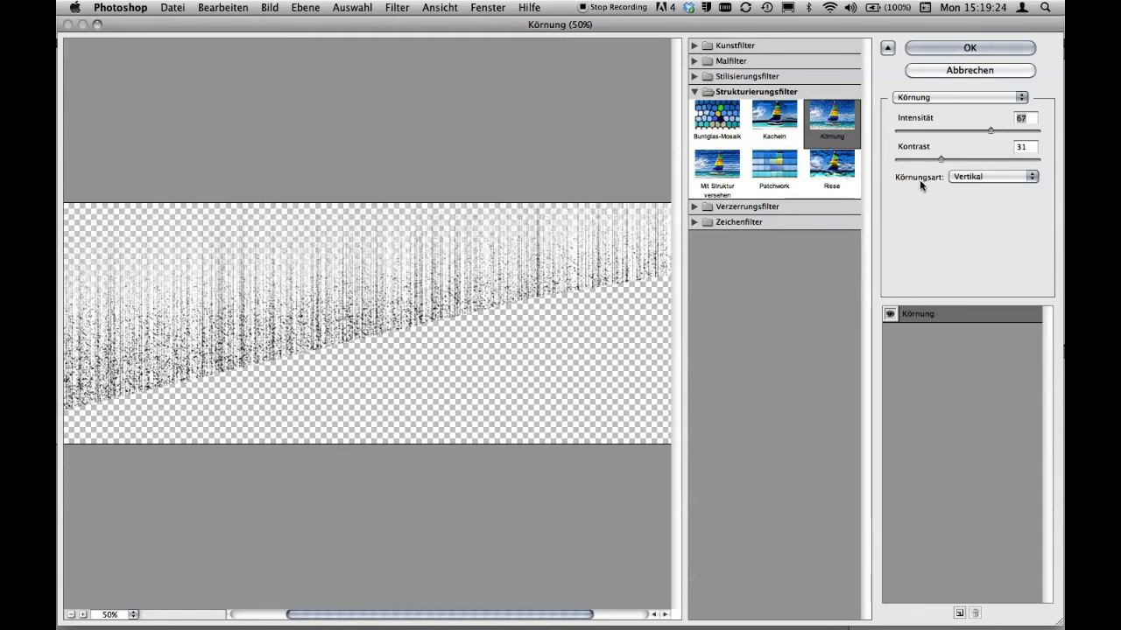
left_click_drag(941, 160, 936, 159)
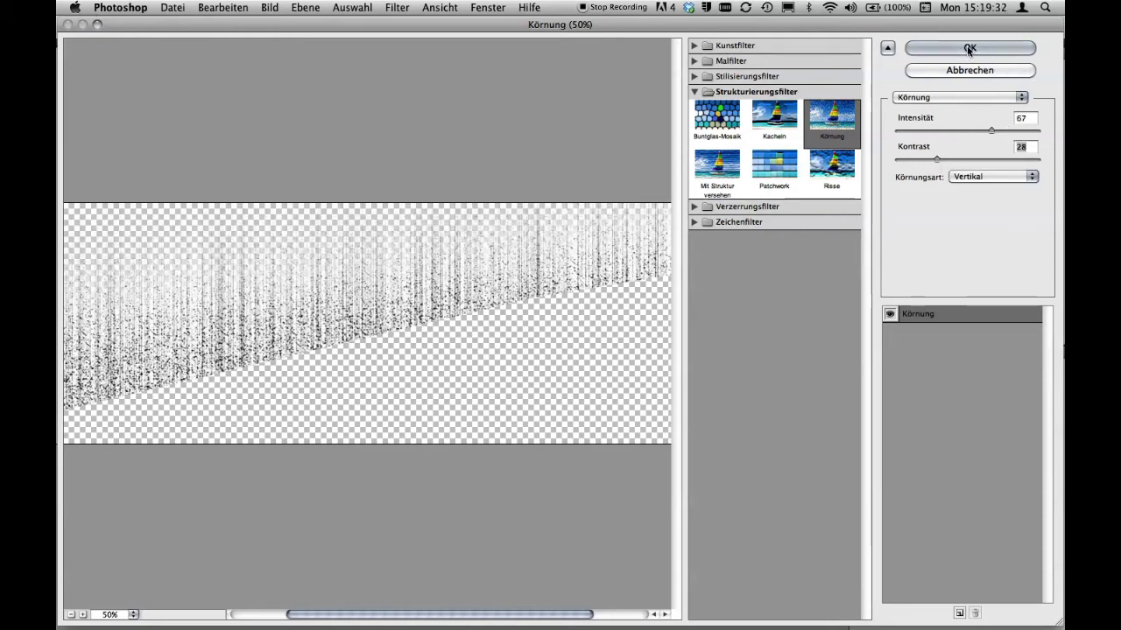
left_click(967, 49)
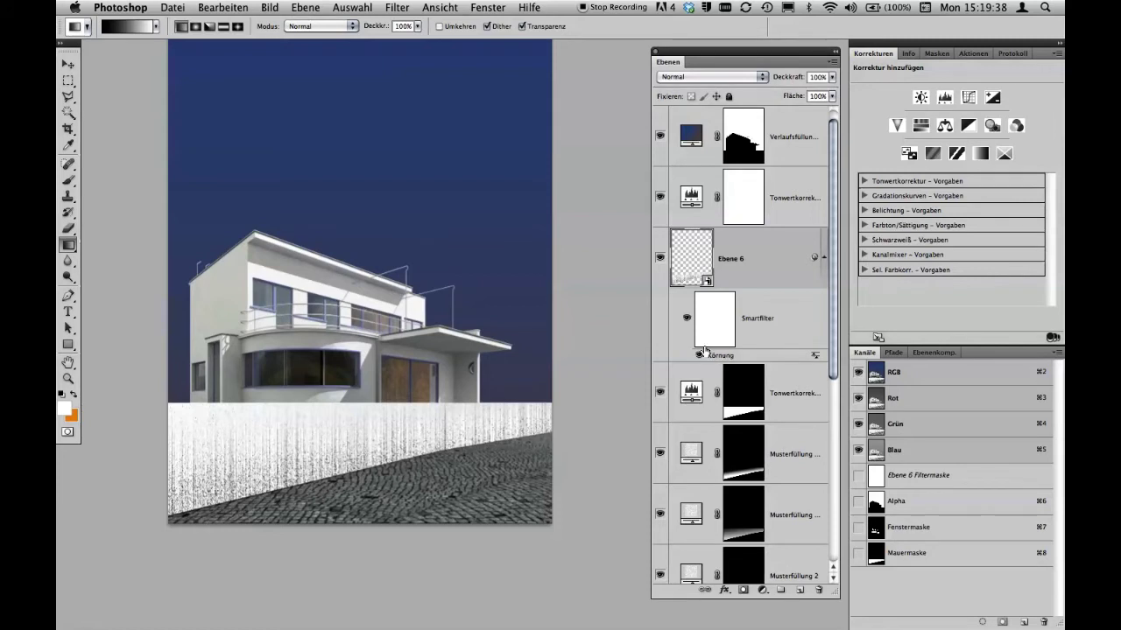
Set the Körnung smart filter's blending to Multiplizieren at 48% opacity
double_click(815, 357)
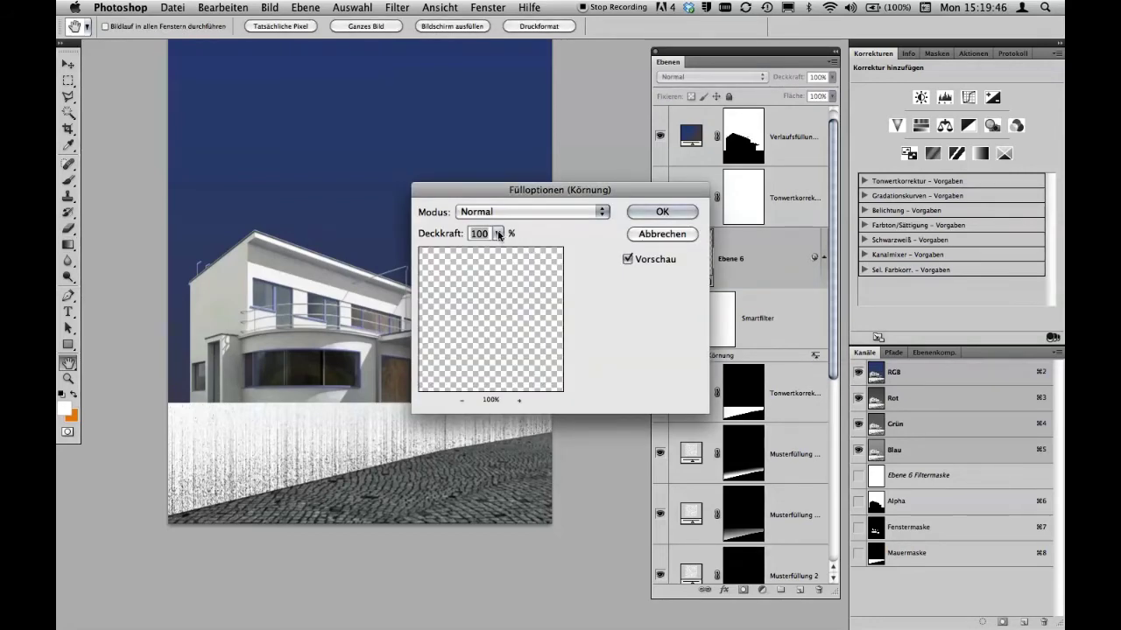
left_click(506, 214)
left_click(504, 254)
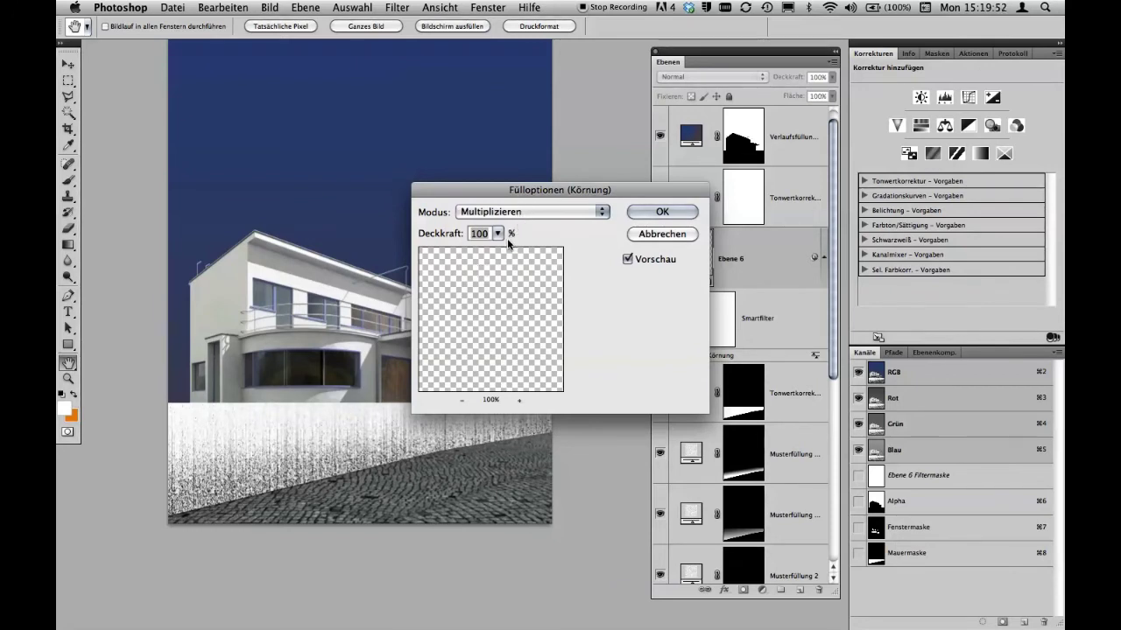
left_click(498, 236)
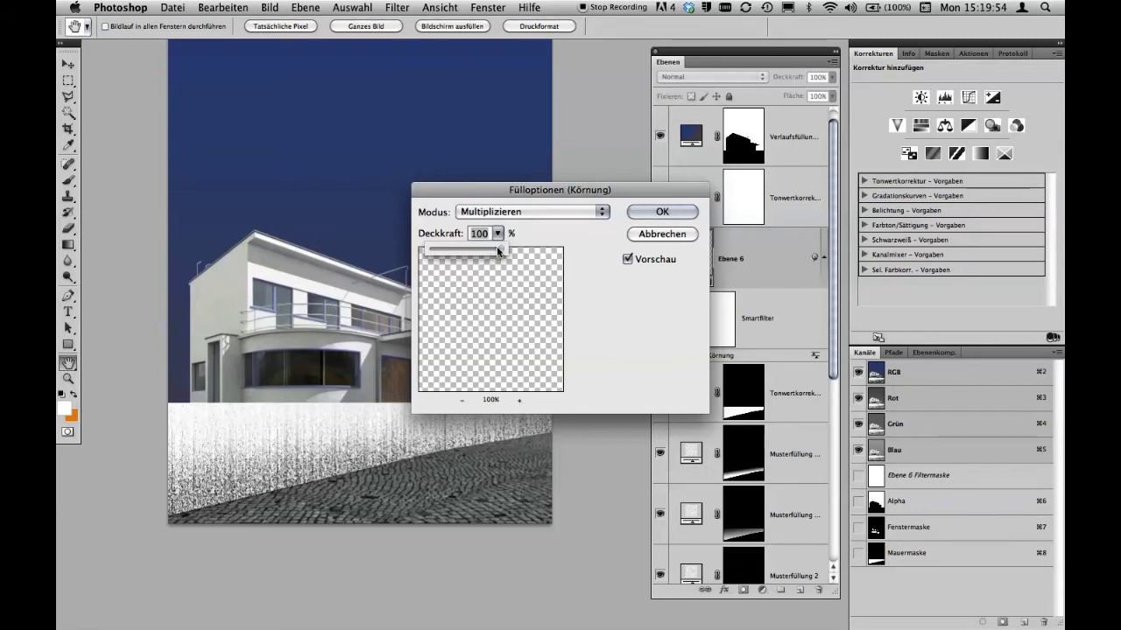
left_click_drag(497, 248, 465, 253)
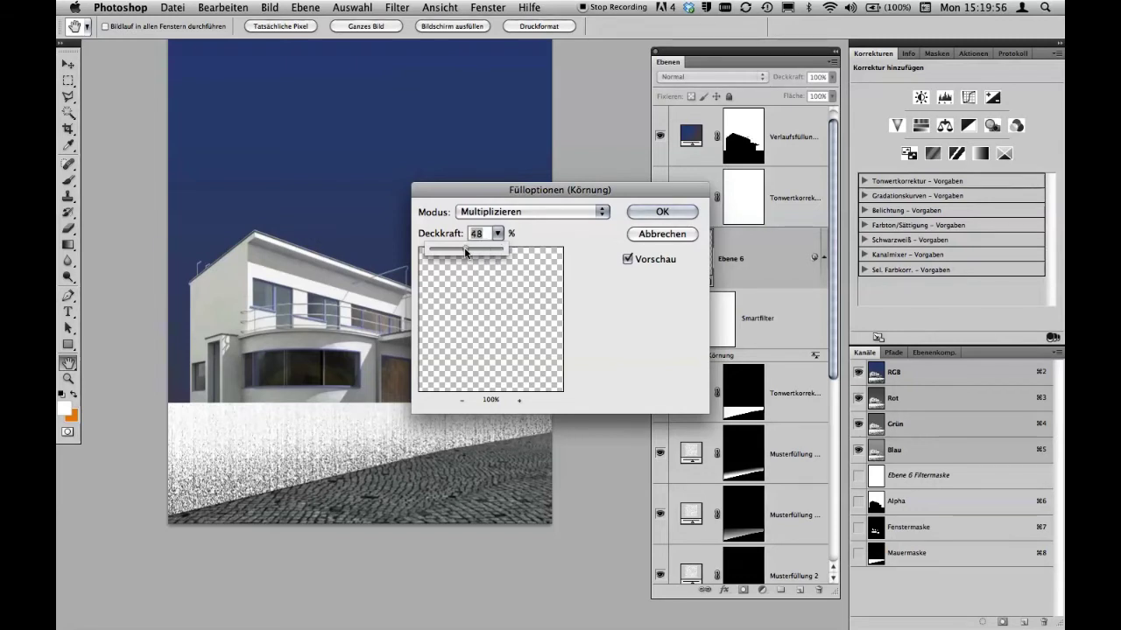
left_click(648, 212)
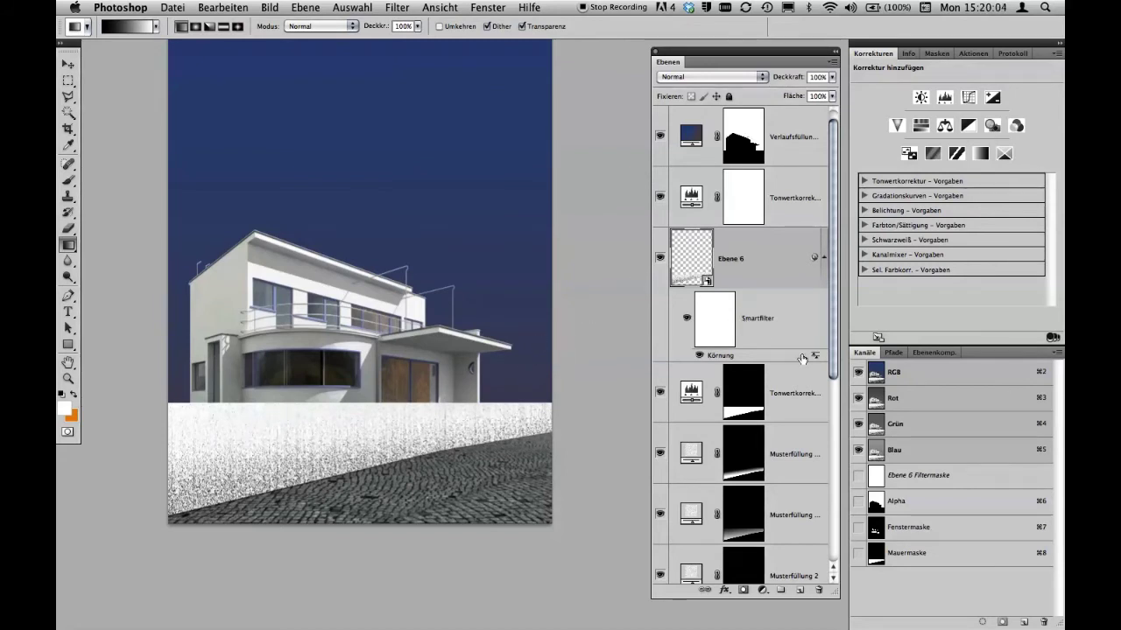
Lower Ebene 6's opacity and hide the lower Levels and Musterfüllung 2 layers
scroll(835, 304, "down", 2)
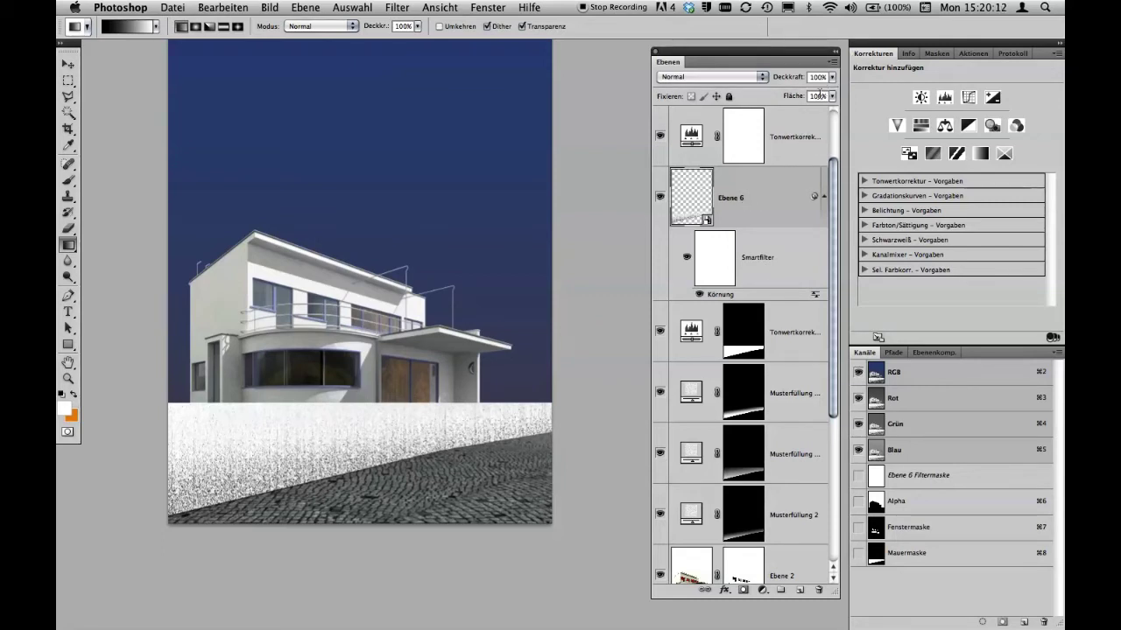
left_click_drag(795, 80, 771, 79)
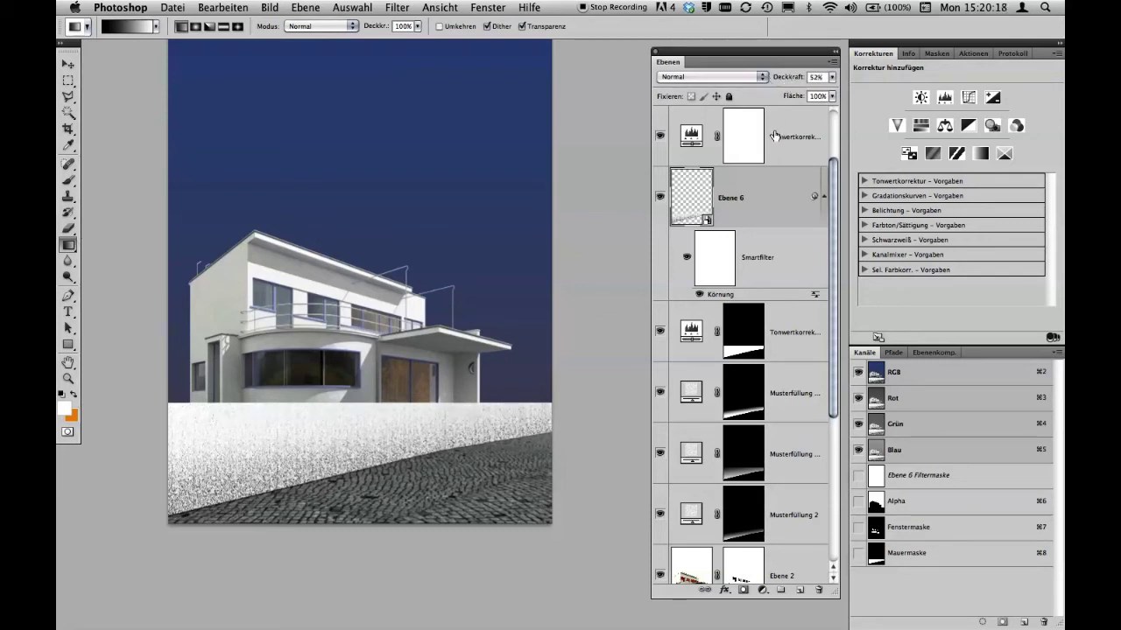
left_click(660, 333)
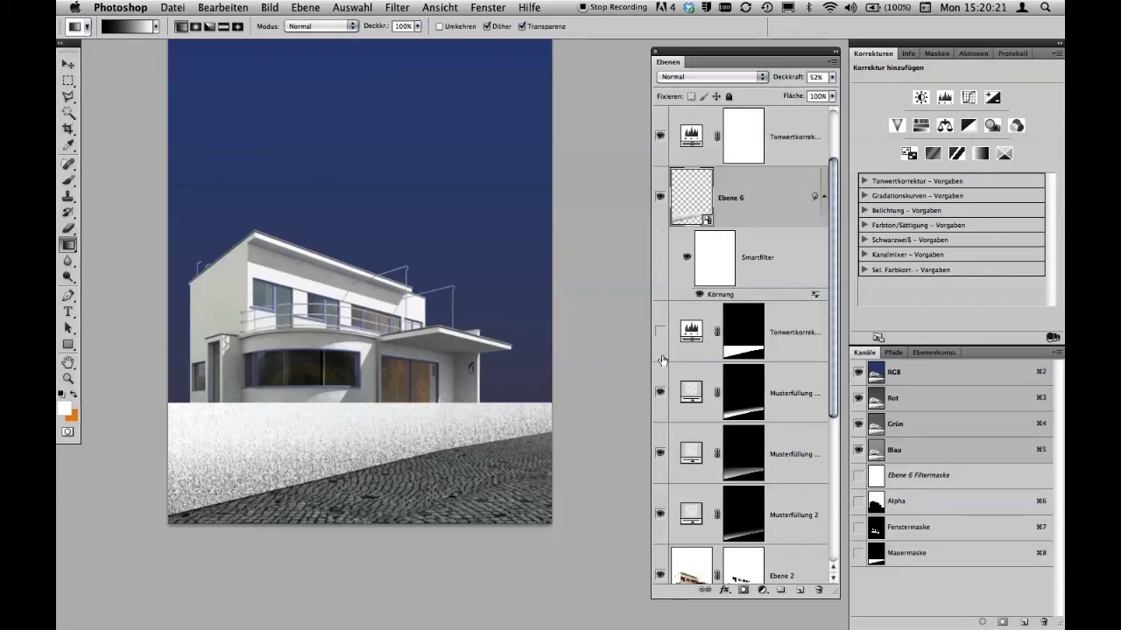
left_click(661, 514)
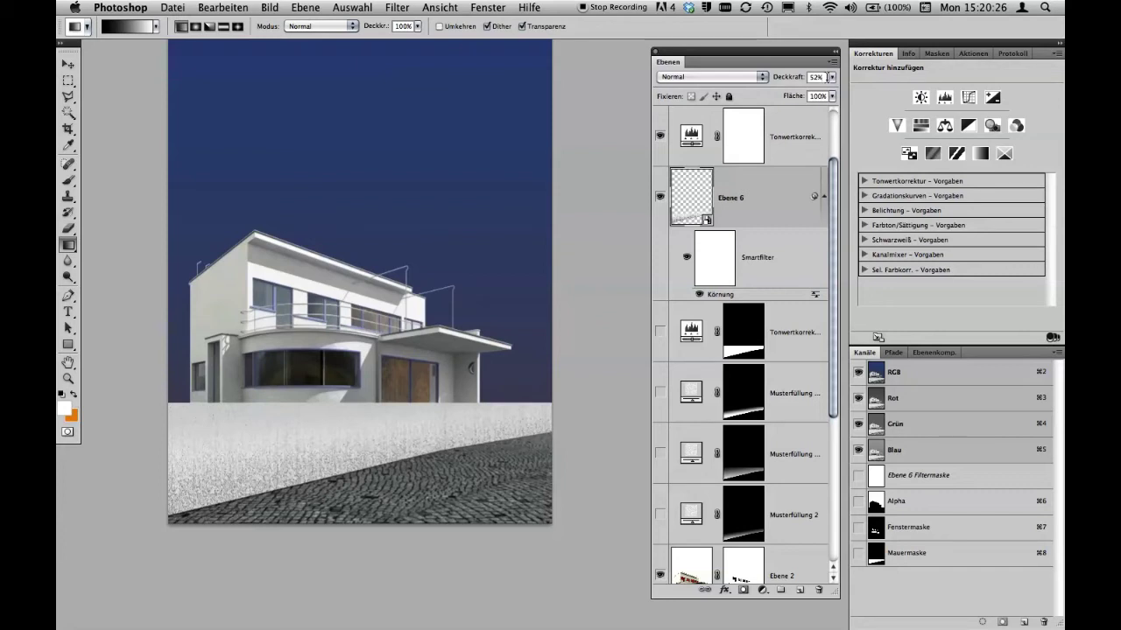
Try Ebene 6 opacities of 62%, 82% and 40%, settling on 100%
left_click(828, 77)
key("shift+Up")
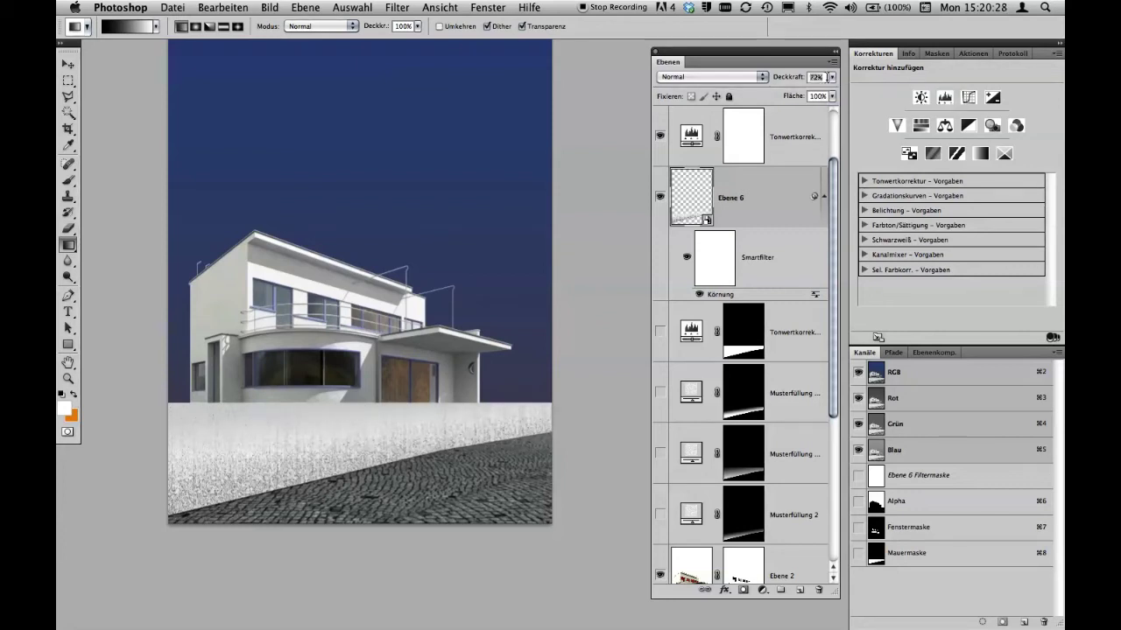
key("shift+Up")
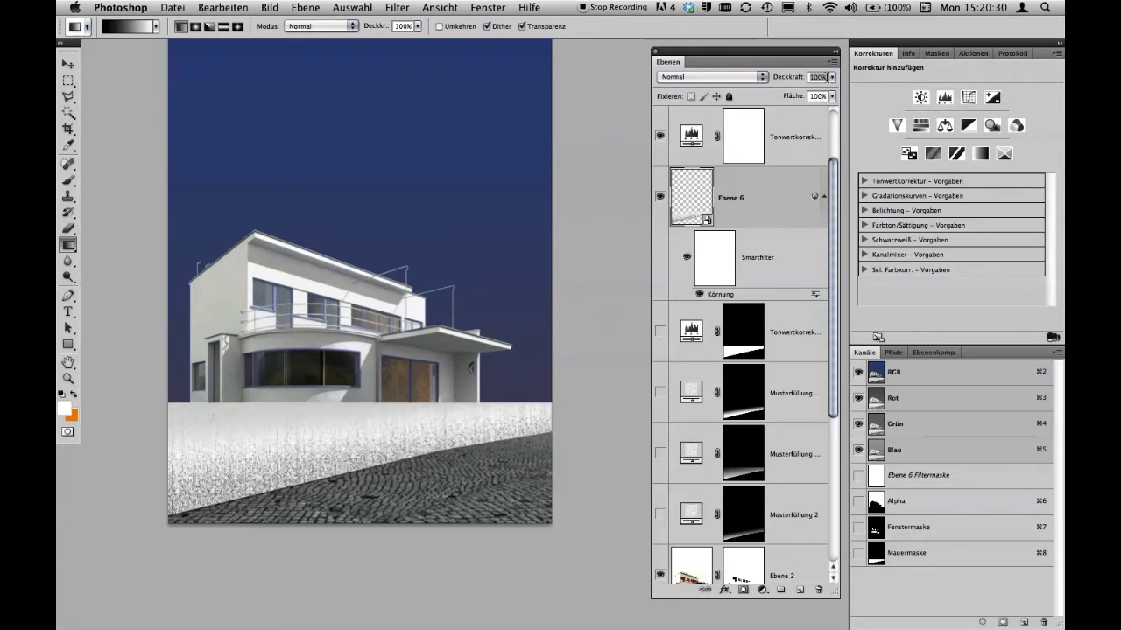
type("40")
key("Return")
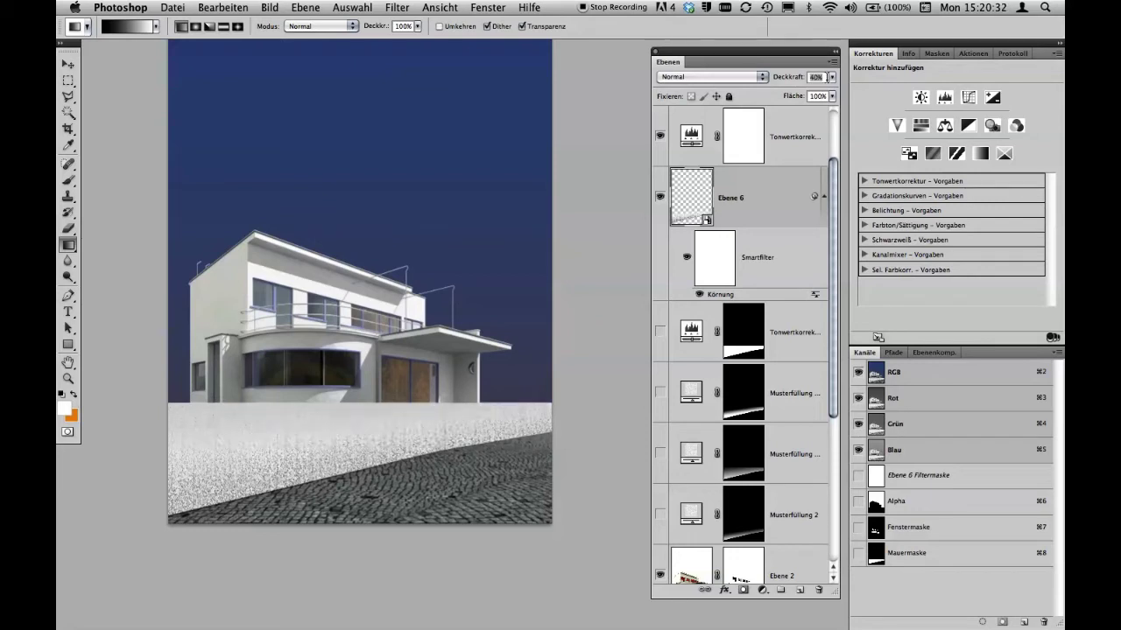
key("shift+Up")
key("shift+Up")
key("shift+Up")
key("shift+Up")
key("shift+Up")
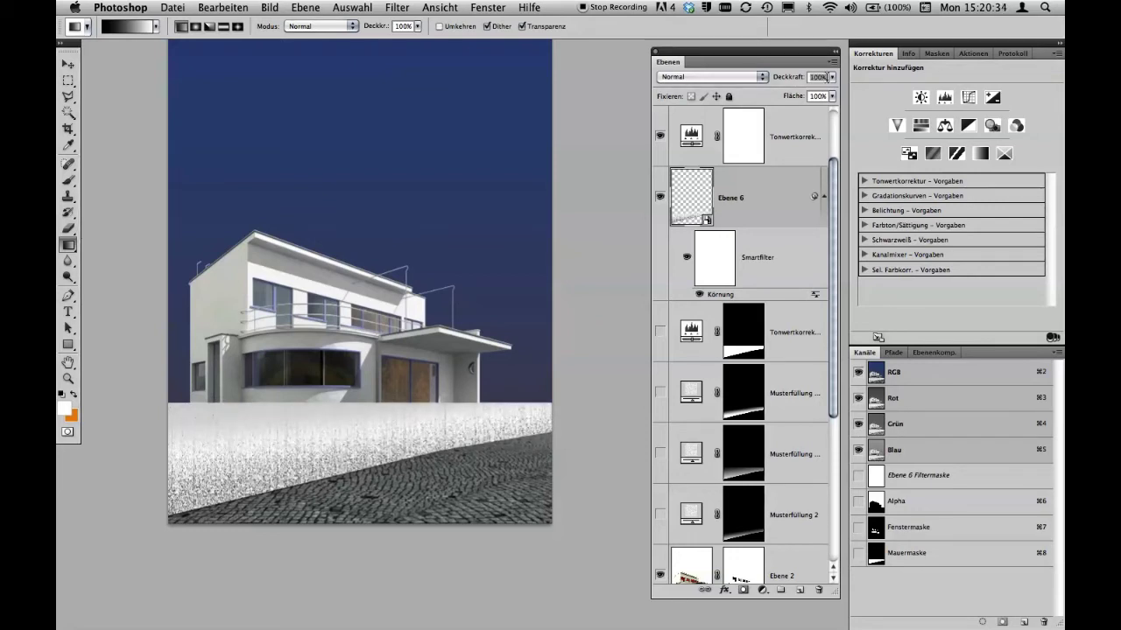
key("shift+Up")
key("shift+Up")
key("Return")
Compare Ebene 6 on and off, and turn the lower Levels adjustment back on
left_click(660, 200)
left_click(659, 200)
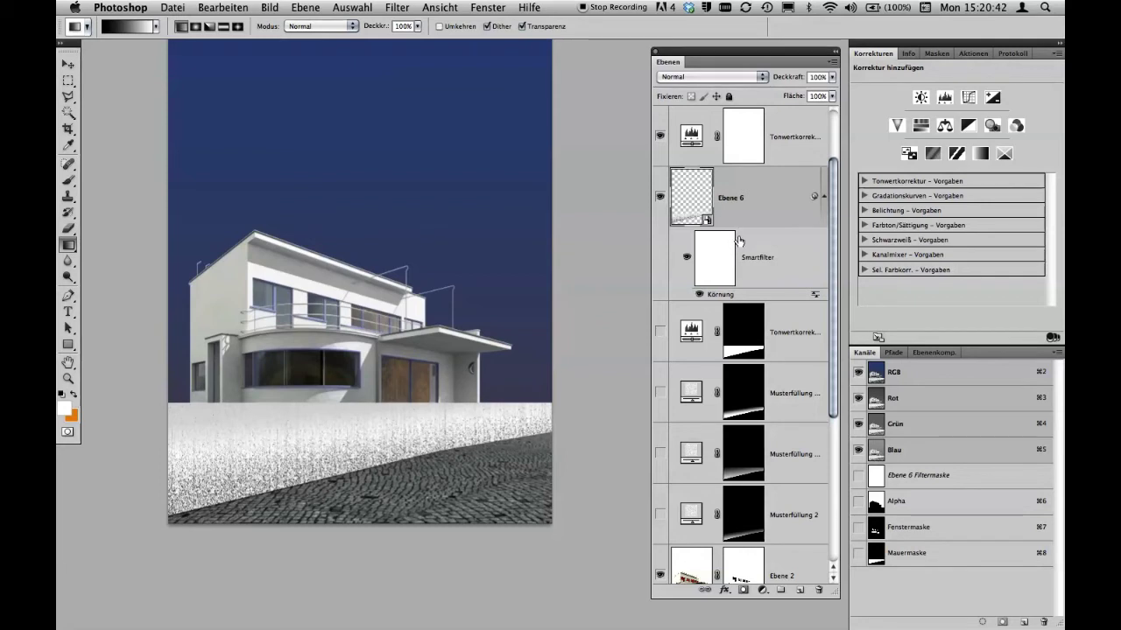
left_click(659, 332)
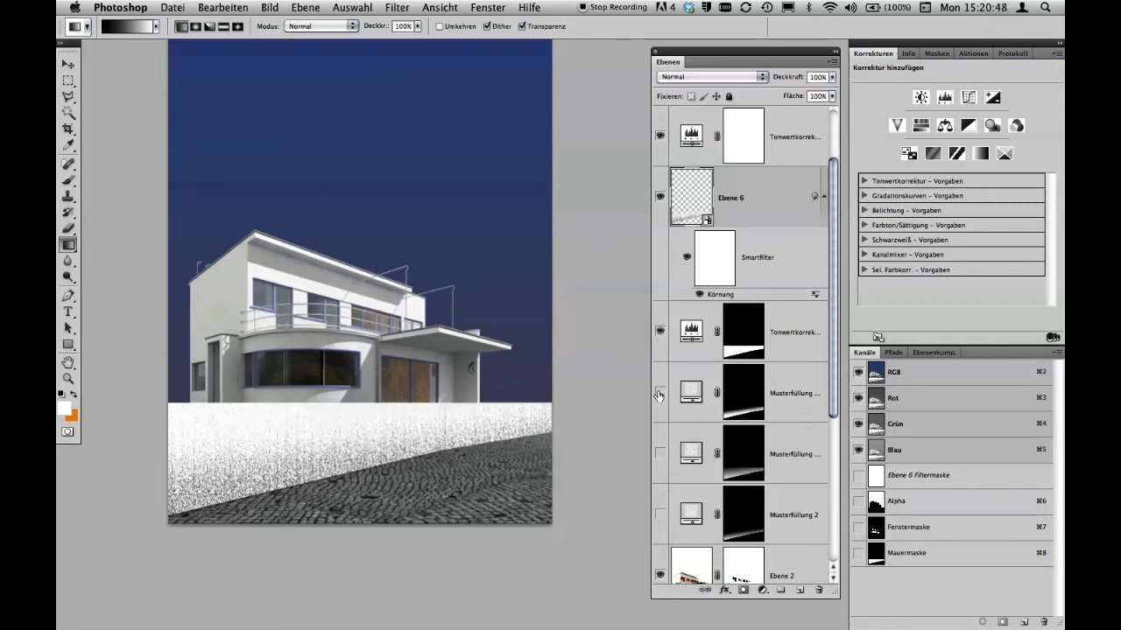
left_click(660, 333)
left_click(660, 333)
Set Ebene 6 to 70% opacity and collapse its smart filter entries
key("6")
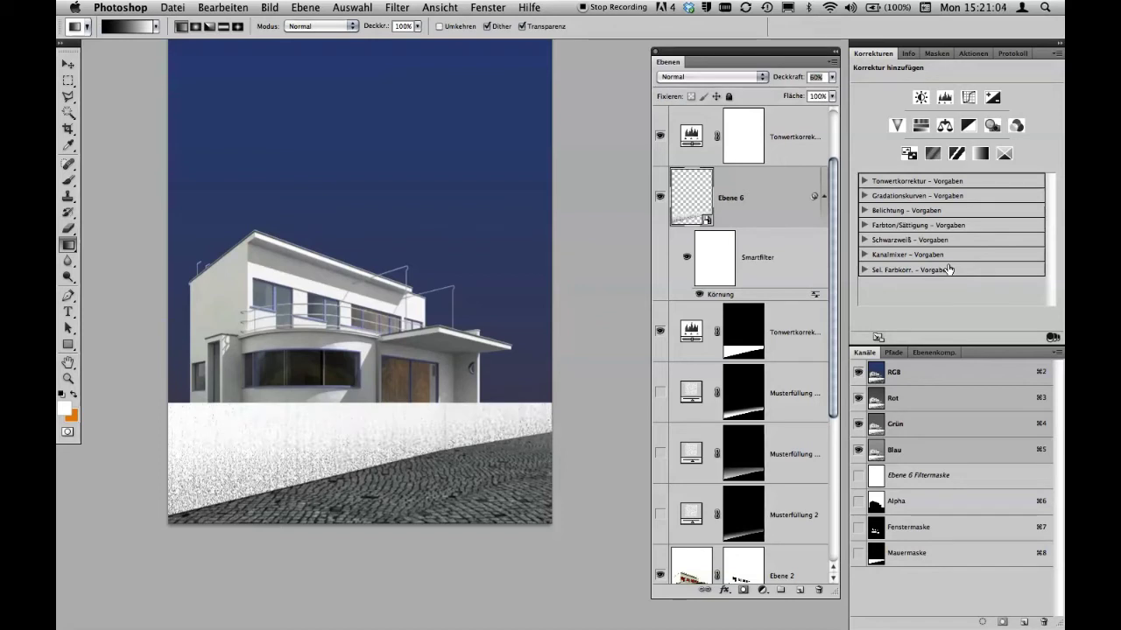
key("7")
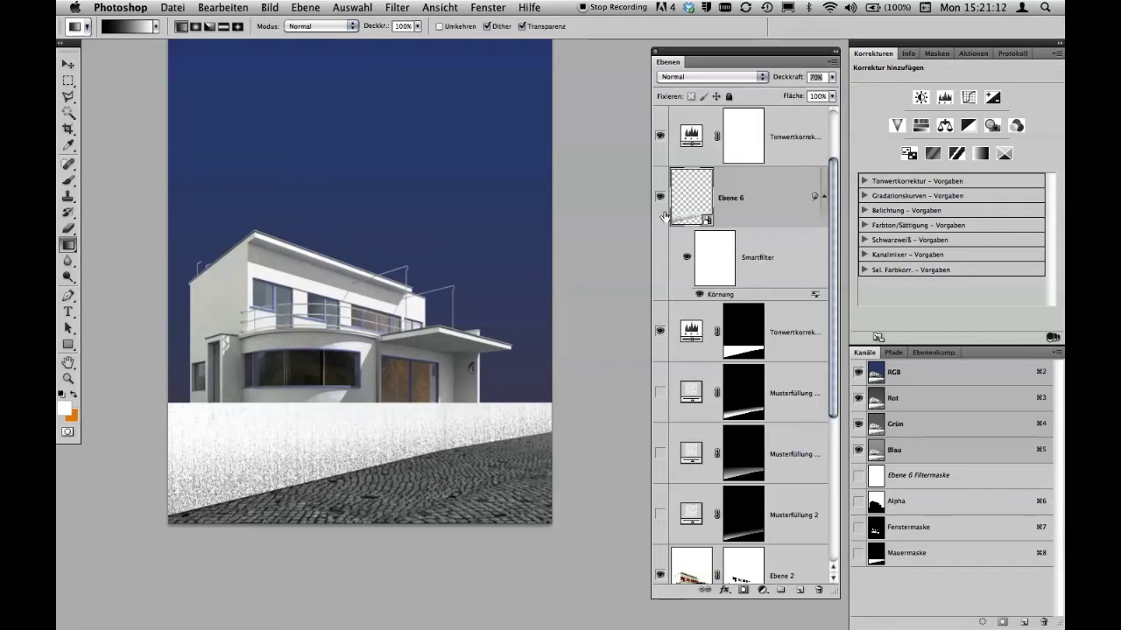
left_click(823, 196)
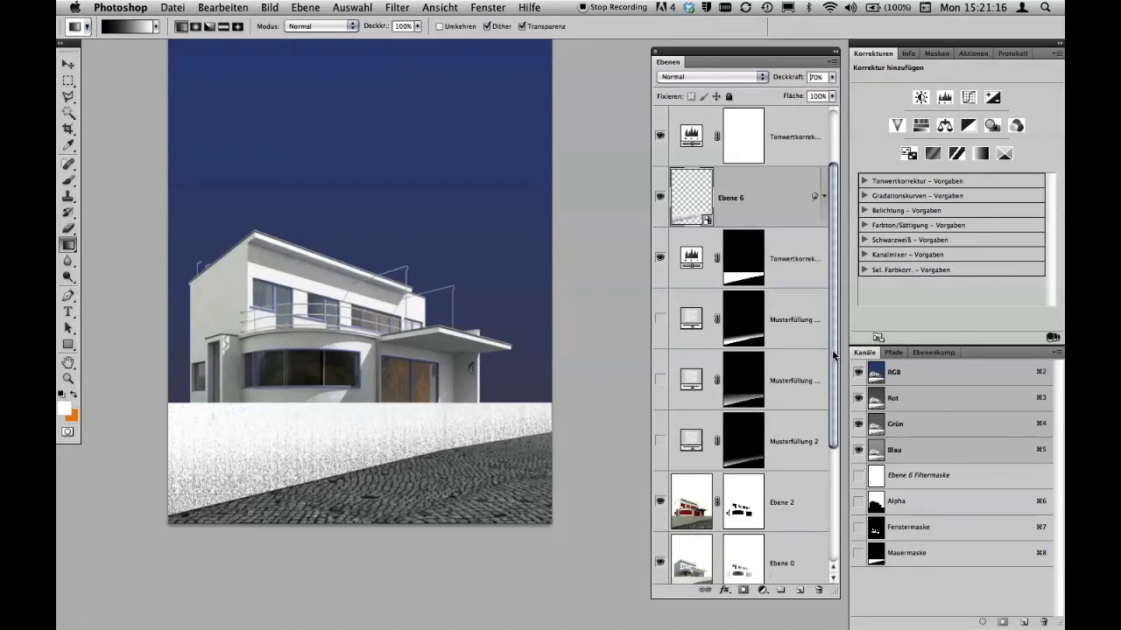
left_click_drag(834, 355, 834, 480)
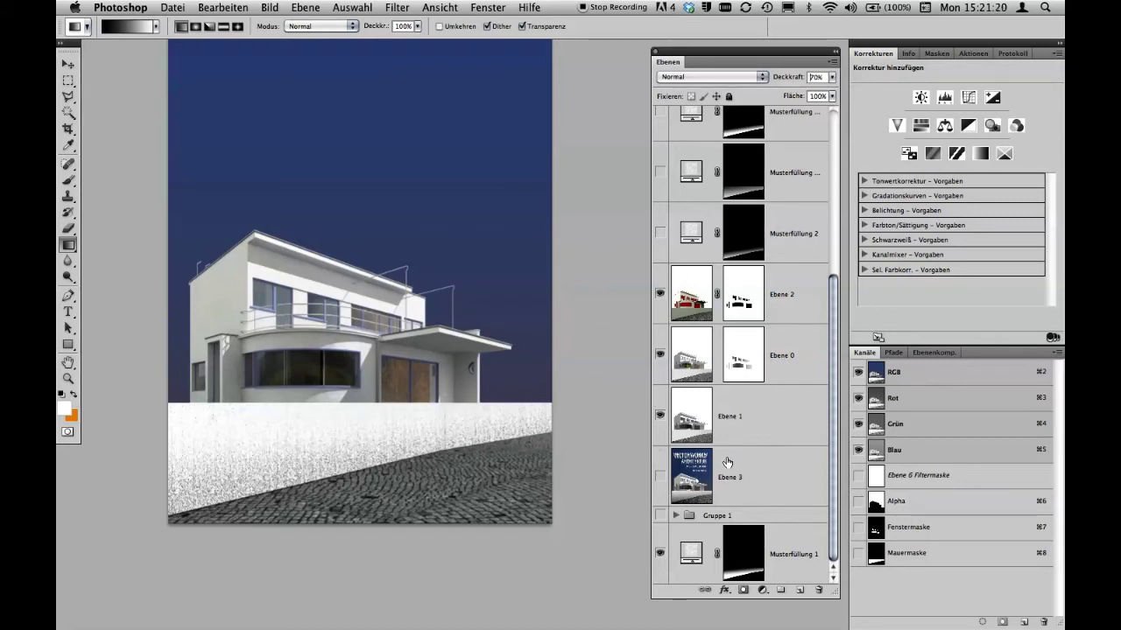
left_click_drag(834, 394, 841, 232)
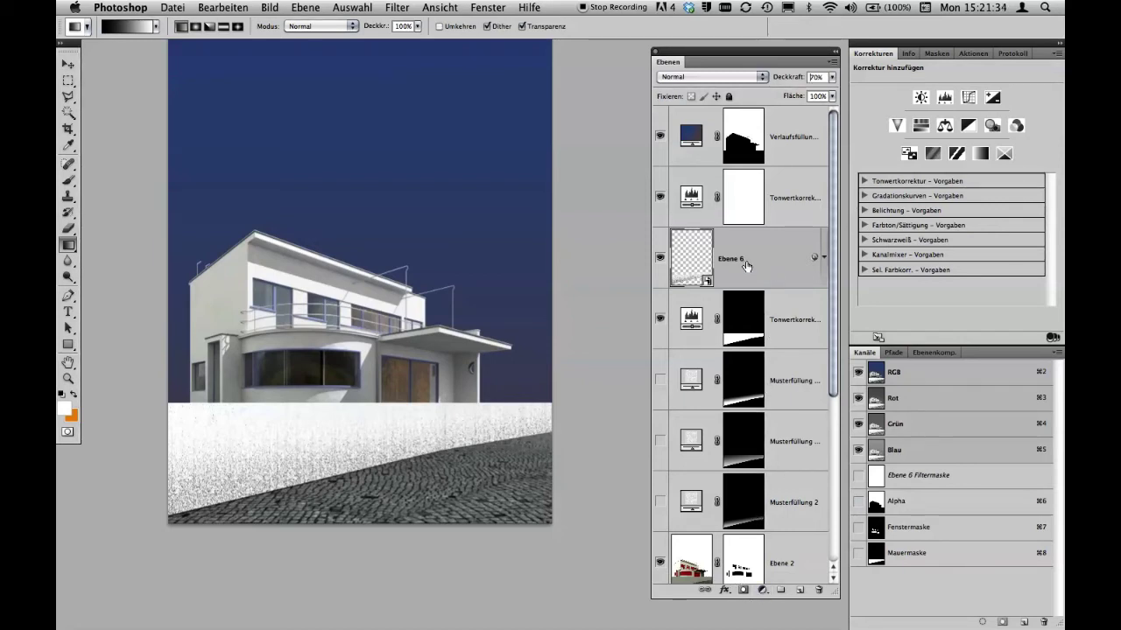
Add a Tonwertkorrektur layer above Ebene 6 with black input 57, nudging the midtone slider
left_click(762, 590)
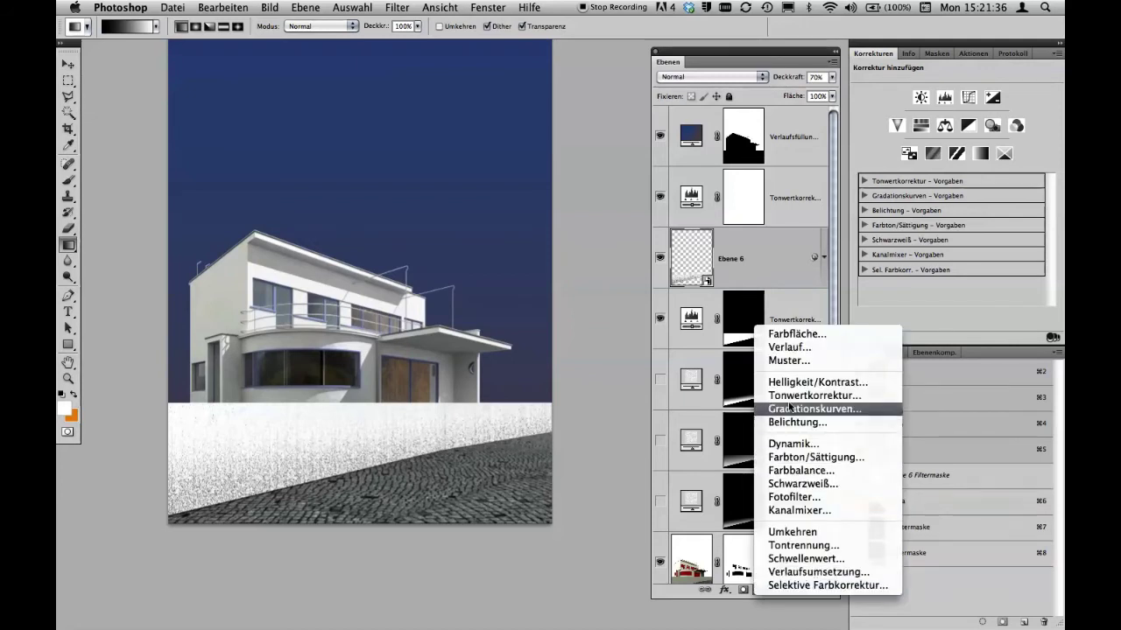
left_click(790, 396)
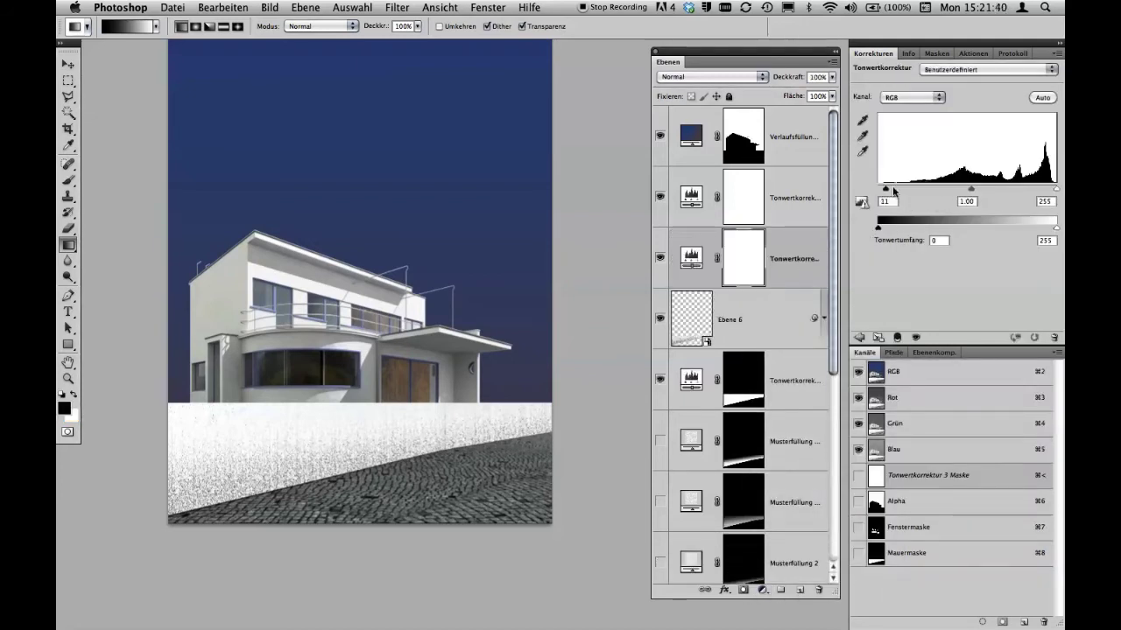
left_click_drag(878, 190, 918, 194)
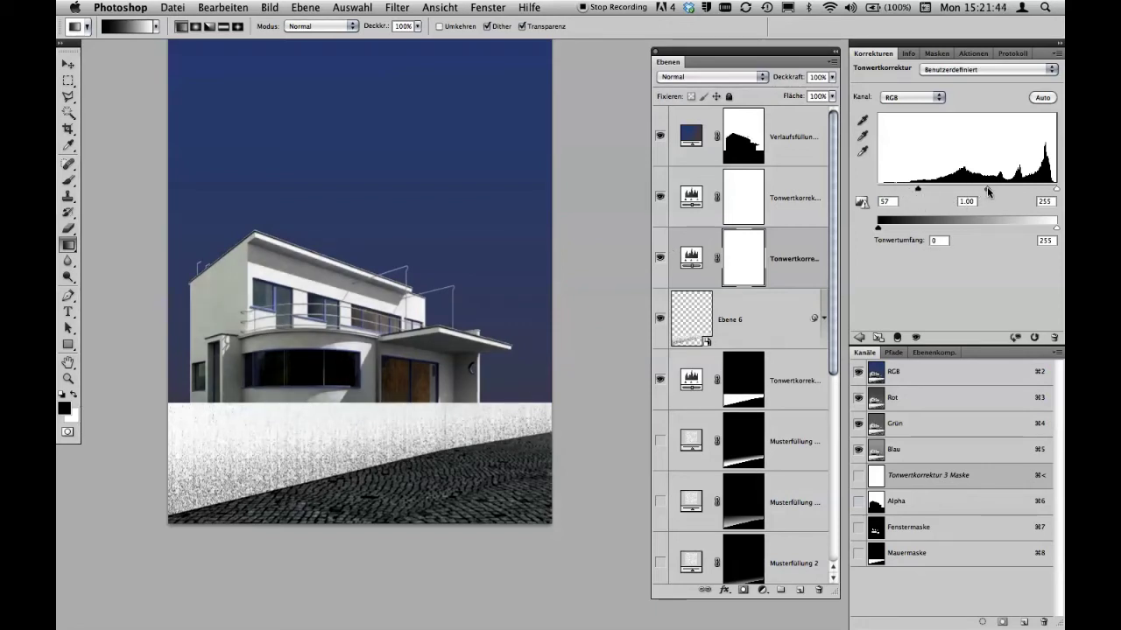
mouse_move(987, 189)
left_mouse_down()
mouse_move(1005, 189)
mouse_move(988, 191)
left_mouse_up()
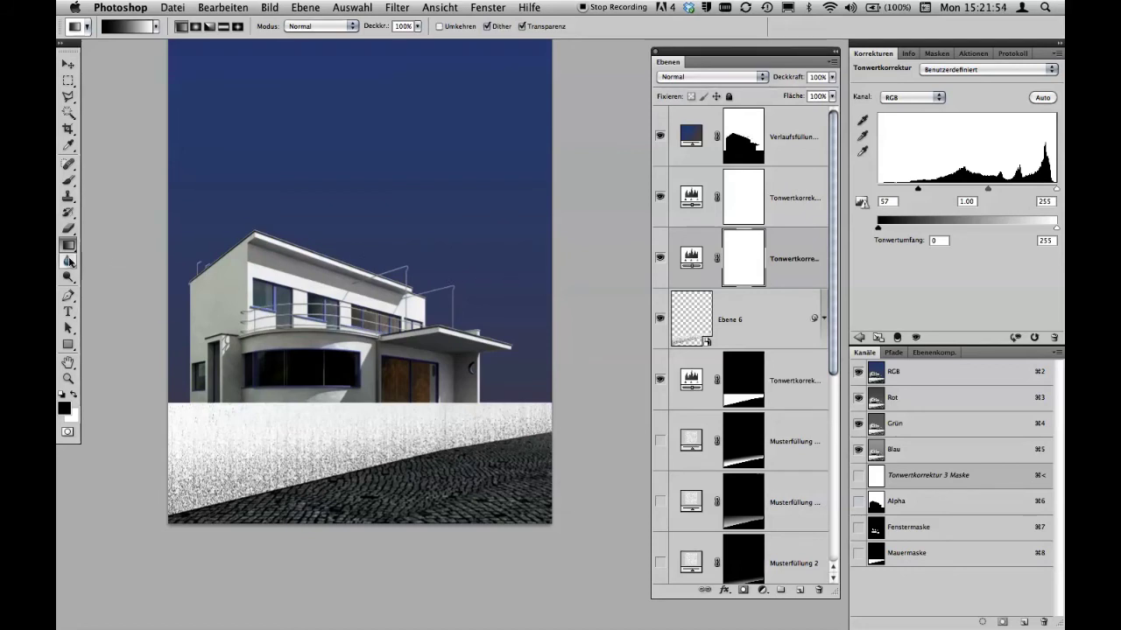
Lasso the bottom cobblestone wedge and fill the Tonwertkorrektur 3 mask black outside it
left_click(68, 96)
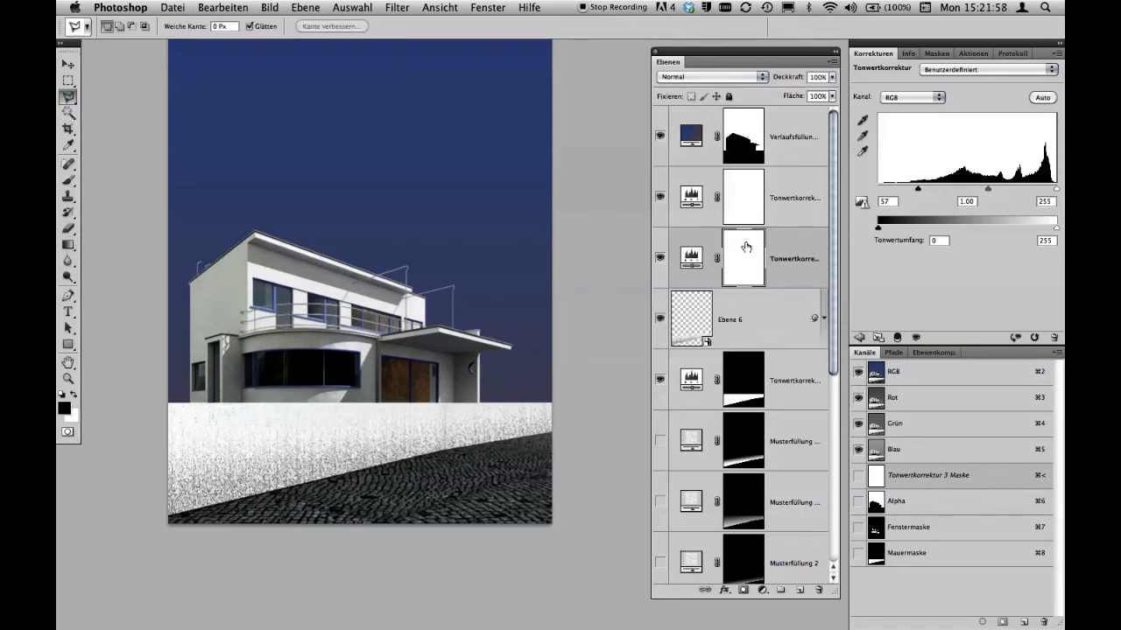
left_click(157, 516)
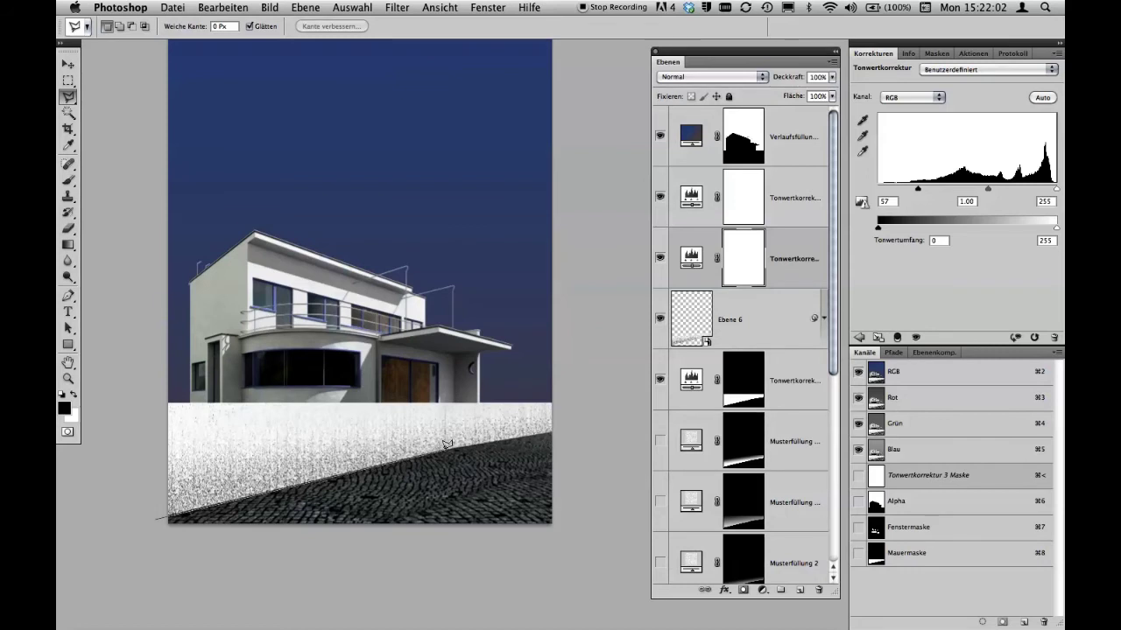
left_click(566, 427)
left_click(560, 569)
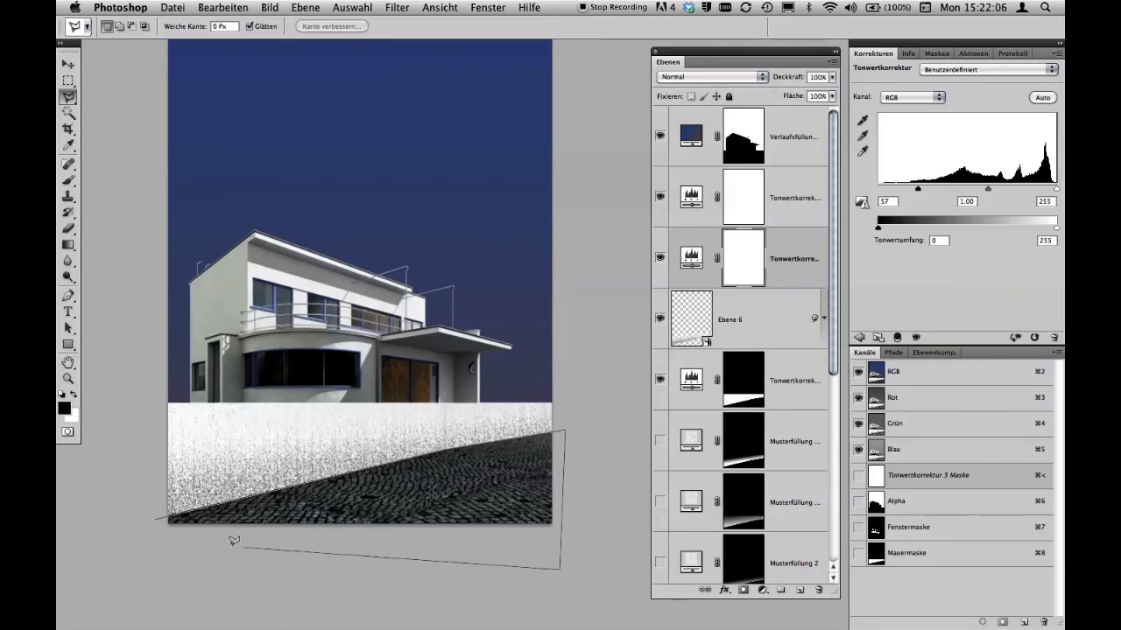
left_click(158, 517)
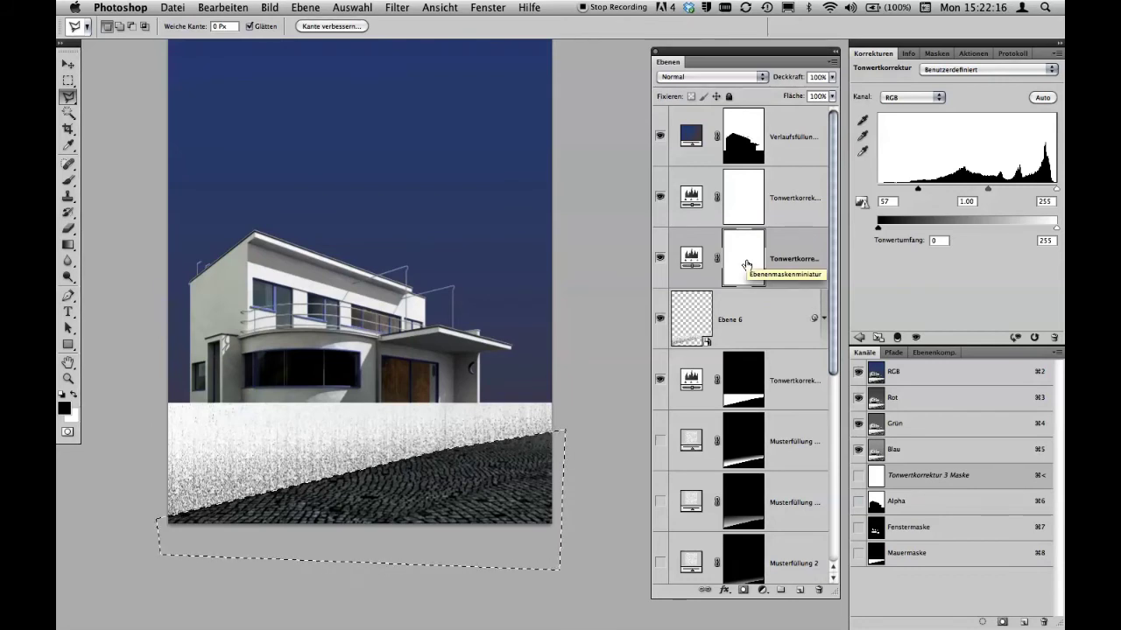
left_click(746, 266, "super")
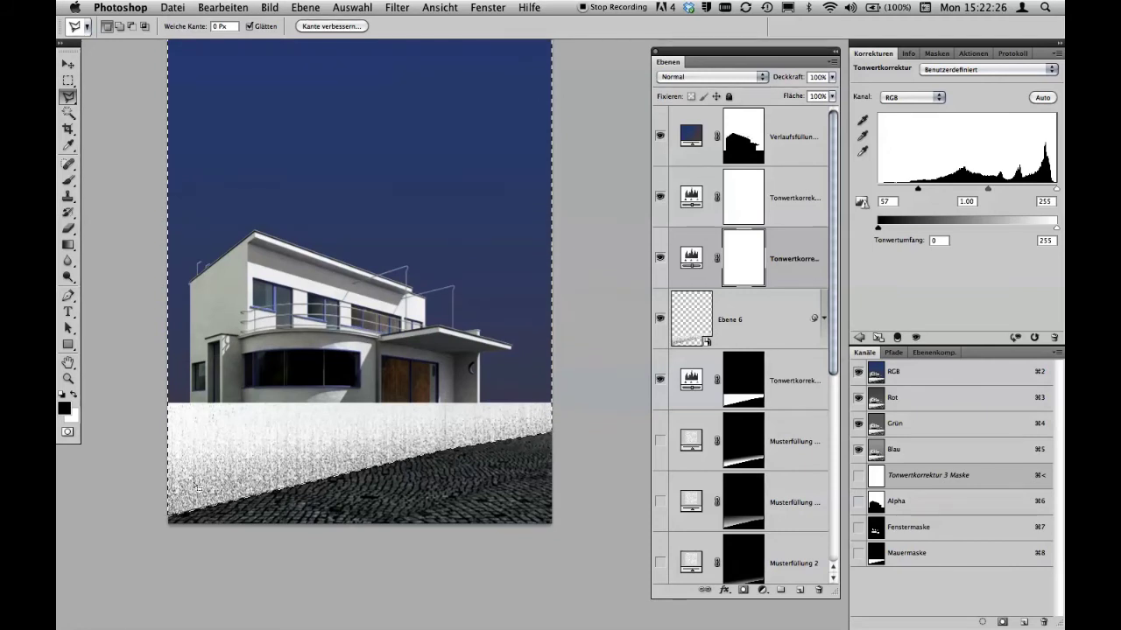
key("alt+BackSpace")
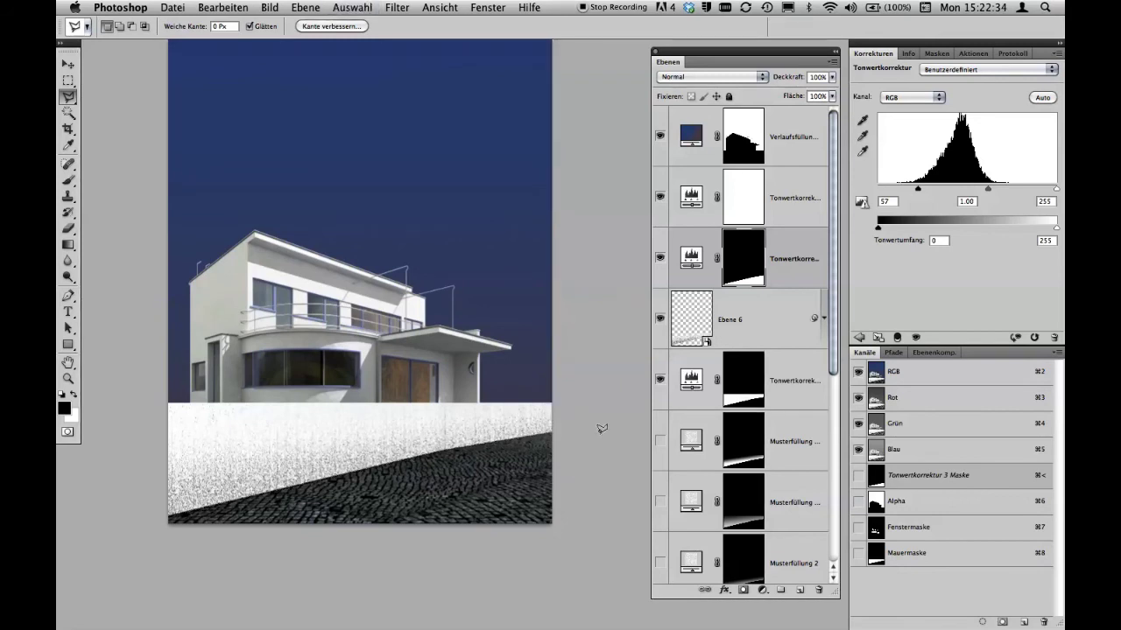
key("super+d")
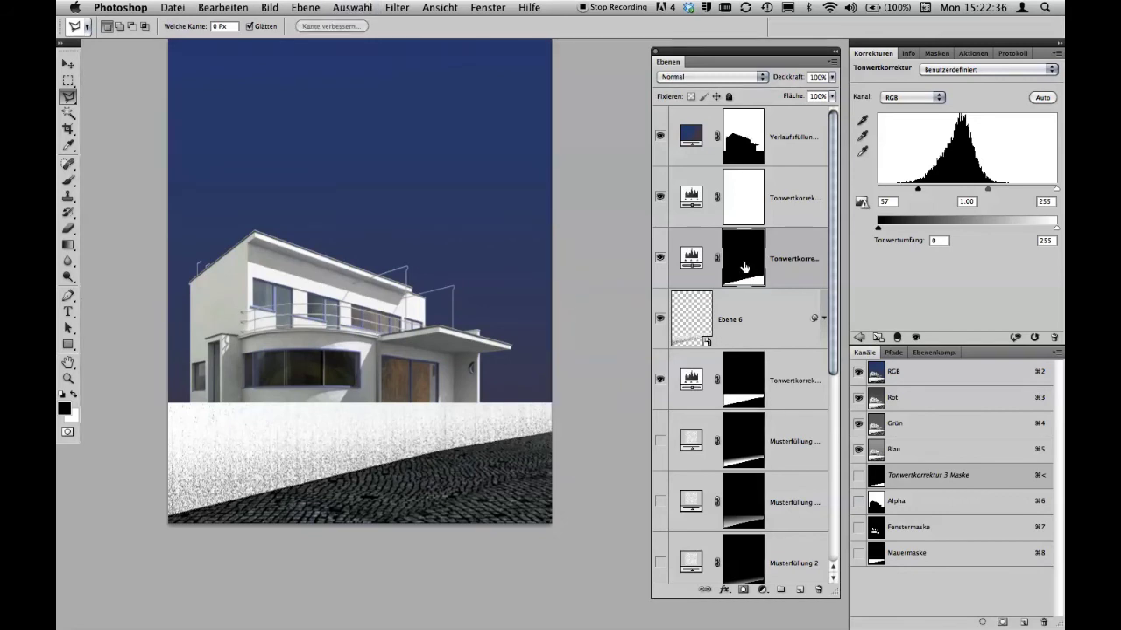
Toggle the levels mask off and on to compare, then reload the cobblestone wedge selection
left_click(744, 260, "shift")
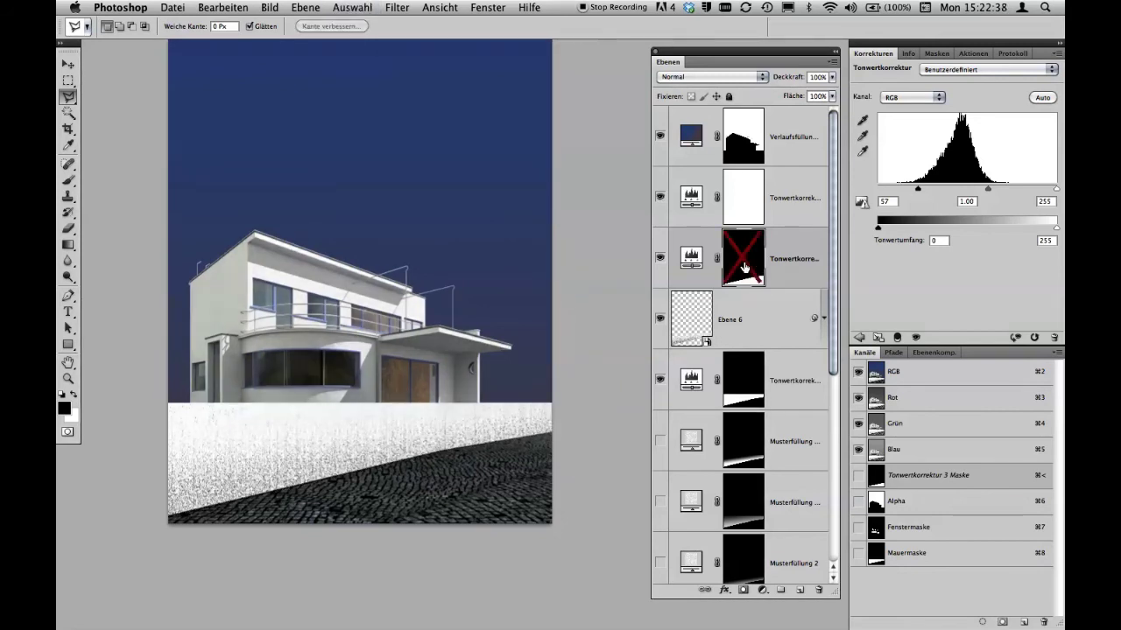
left_click(744, 263, "shift")
left_click(743, 262, "shift")
left_click(744, 262, "shift")
left_click(744, 262, "shift")
left_click(744, 263, "shift")
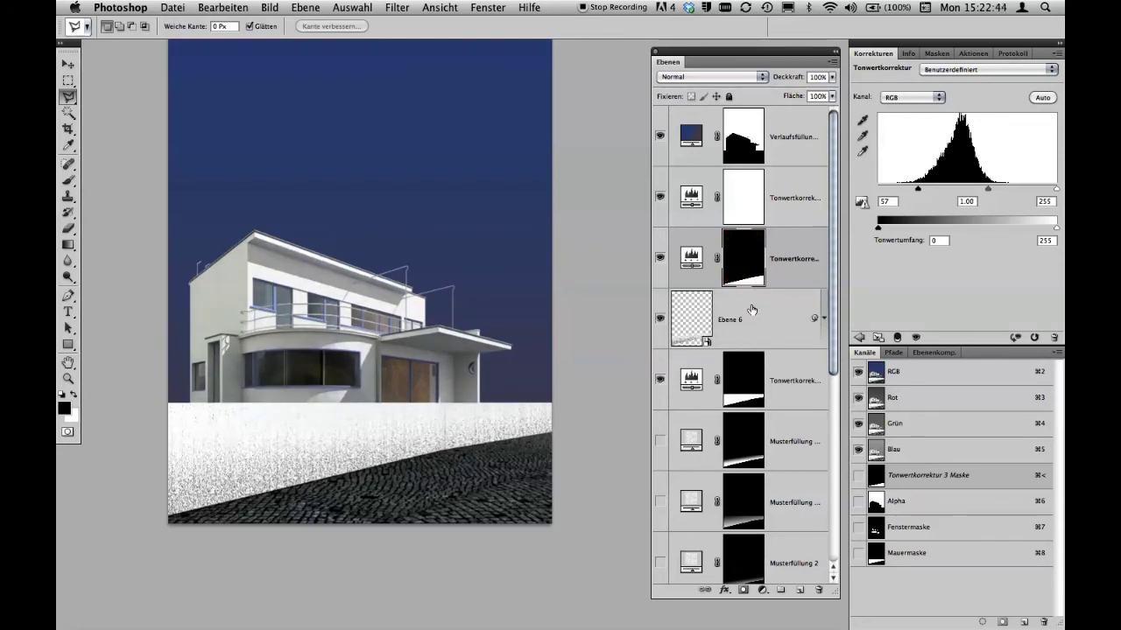
left_click(752, 280, "ctrl")
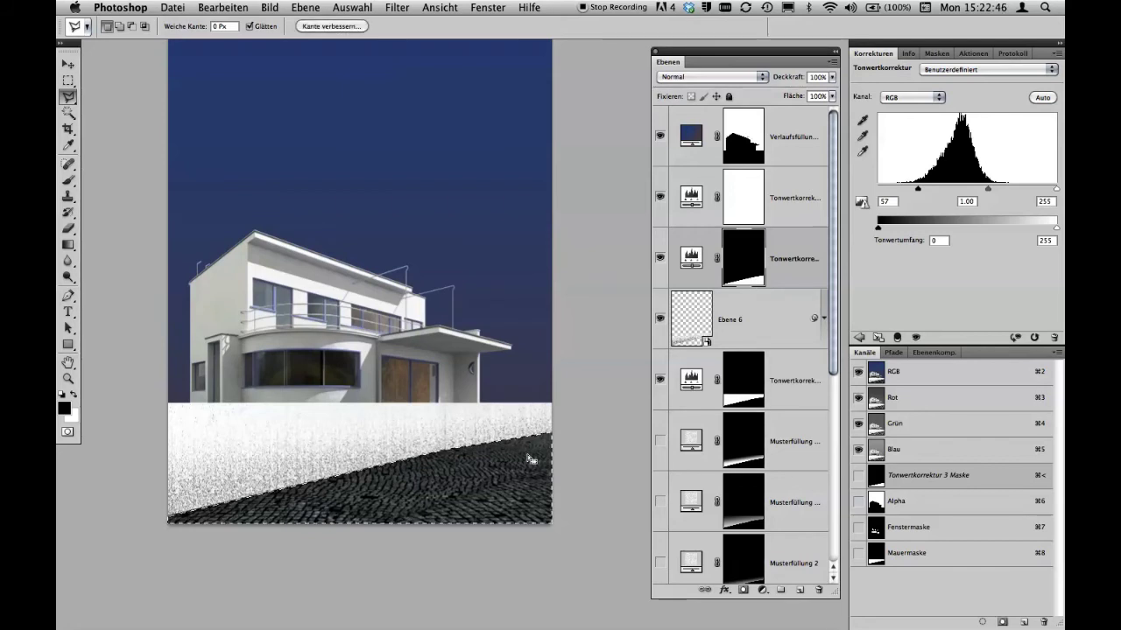
Draw a gradient across the cobblestone selection on the levels mask so it fades, then deselect
left_click(71, 250)
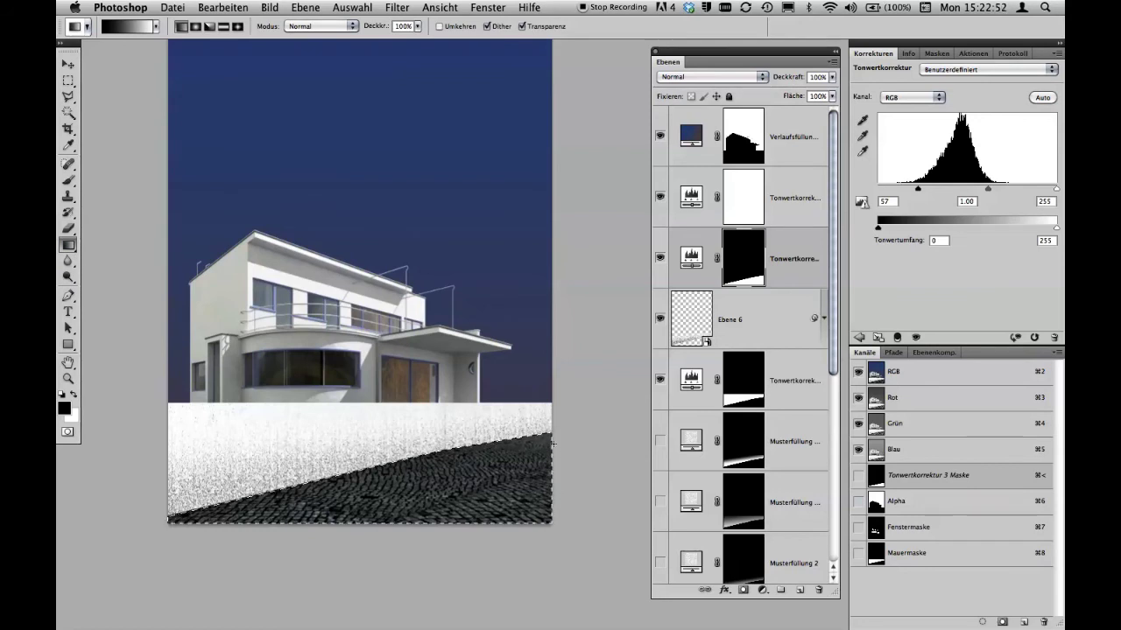
mouse_move(568, 435)
left_mouse_down()
mouse_move(429, 498)
mouse_move(495, 480)
left_mouse_up()
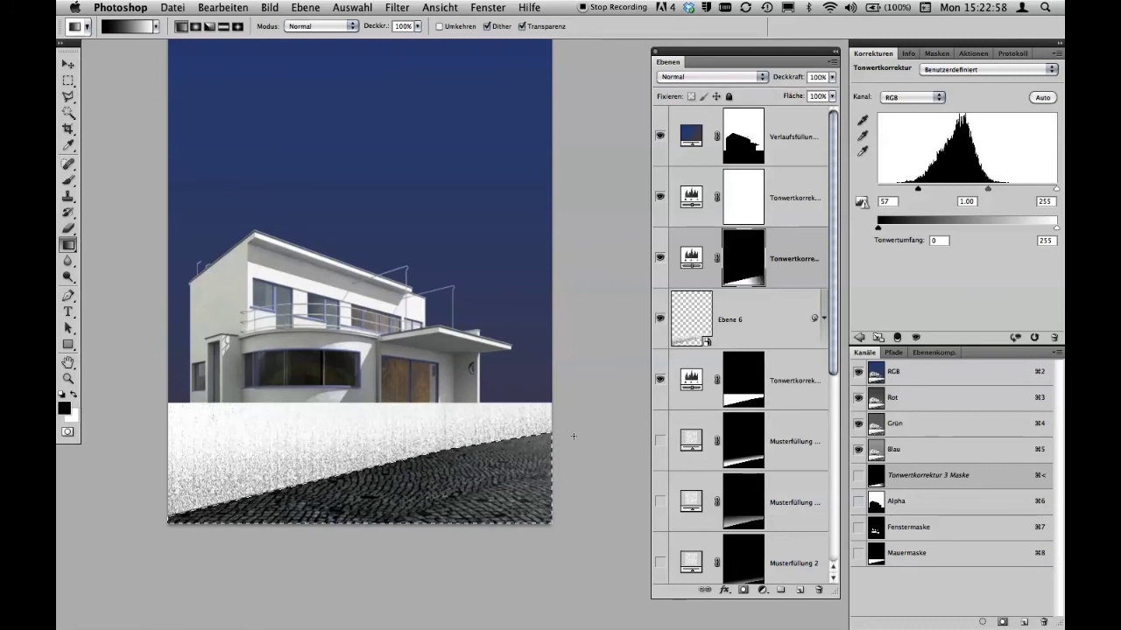
key("super+d")
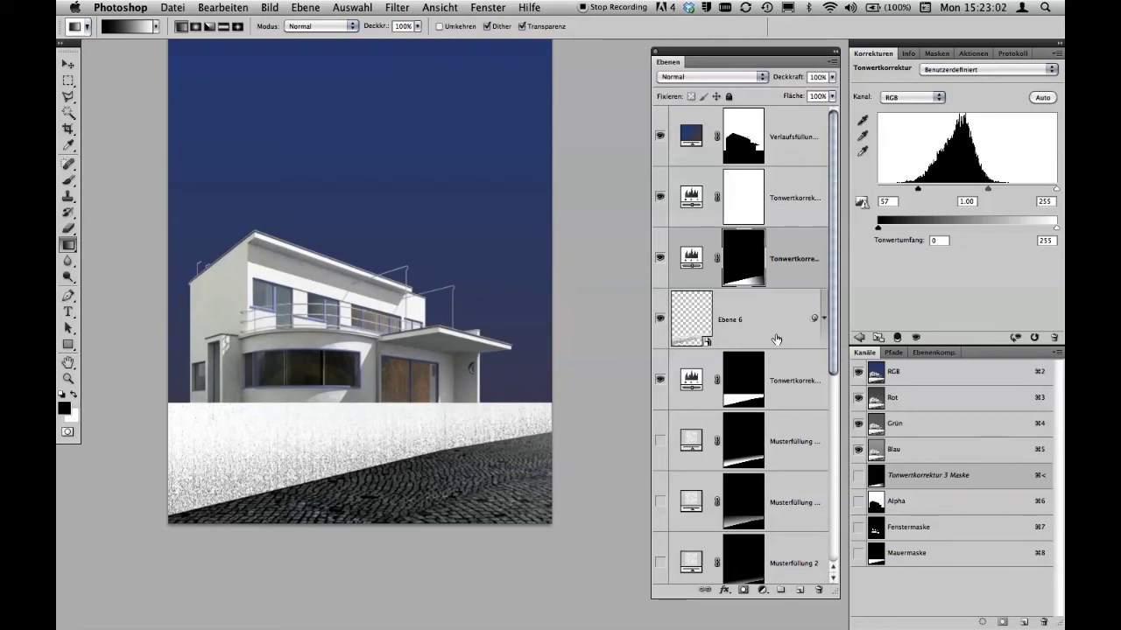
left_click_drag(831, 256, 833, 449)
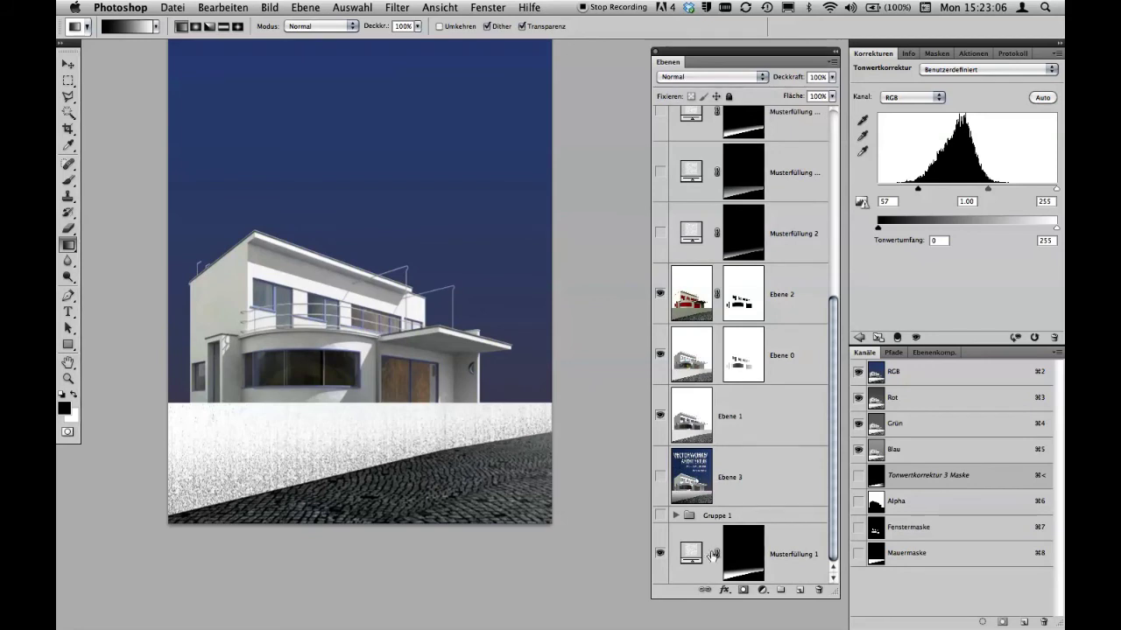
Expand Gruppe 1 and move Ebene 5 to the top of the layer stack
left_click(675, 516)
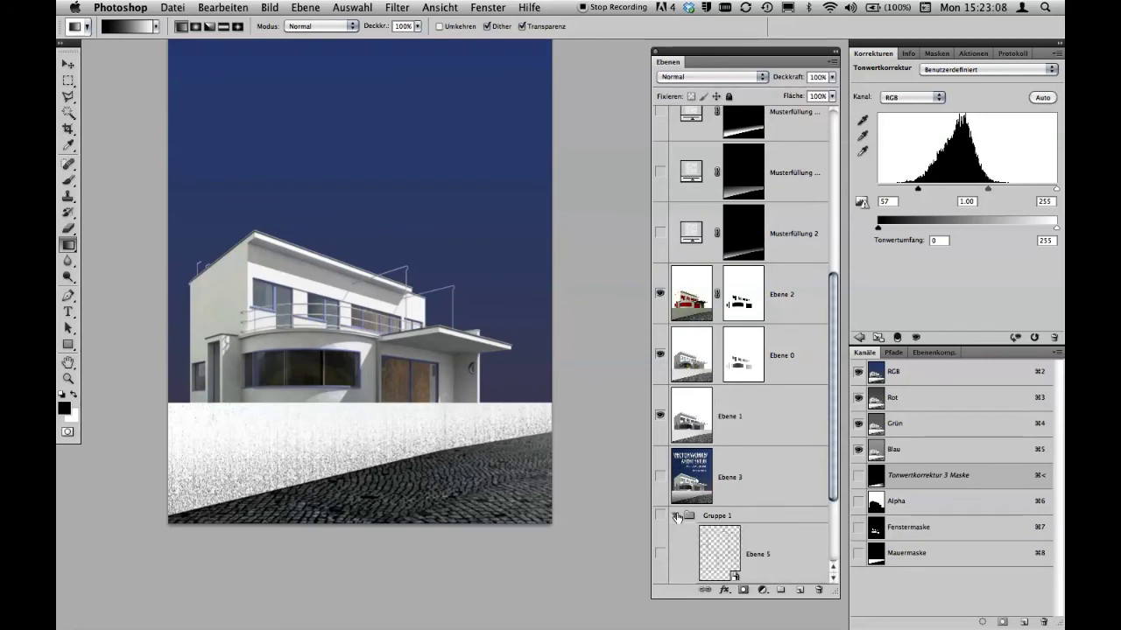
left_click_drag(833, 471, 837, 560)
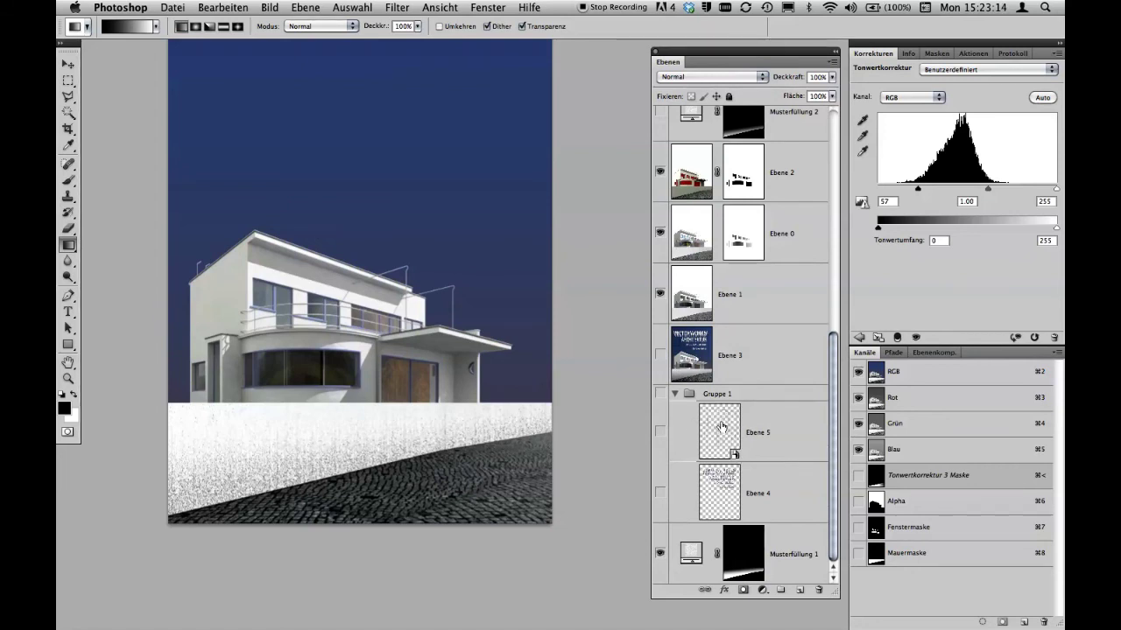
left_click_drag(722, 429, 759, 98)
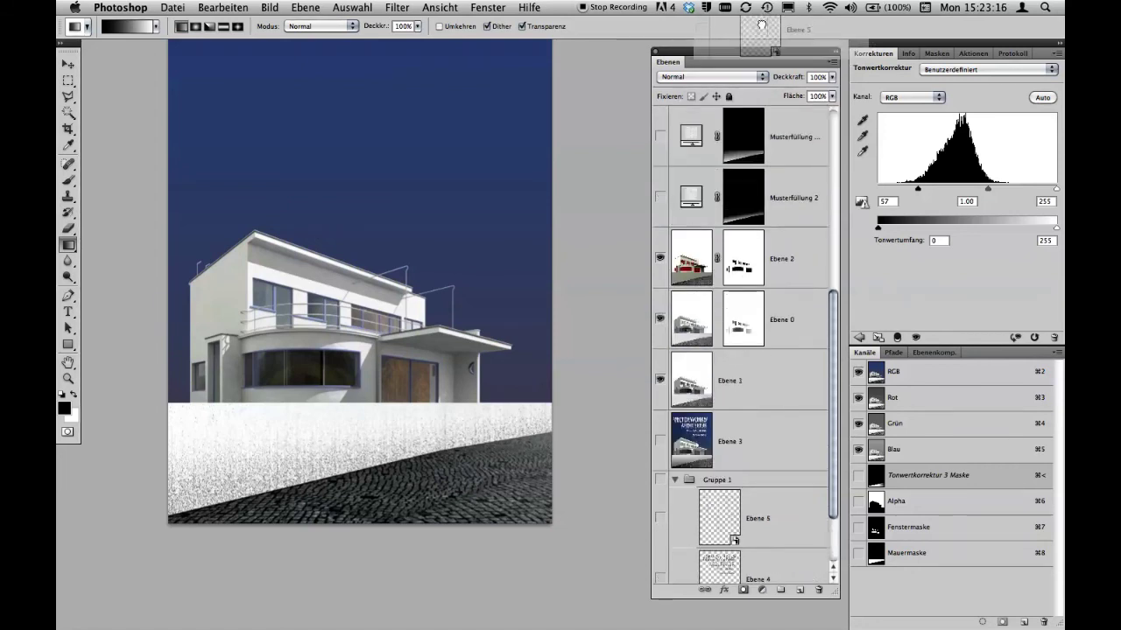
mouse_move(760, 98)
left_mouse_down()
mouse_move(756, 85)
mouse_move(728, 169)
mouse_move(734, 162)
left_mouse_up()
left_click_drag(733, 130, 733, 133)
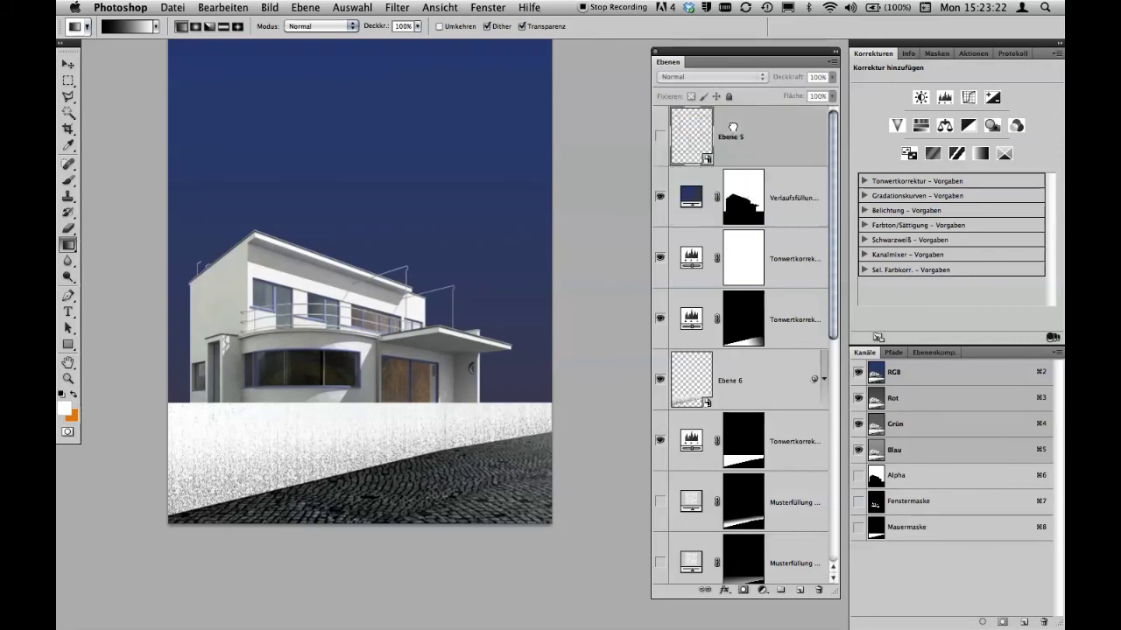
Make Ebene 5 visible and copy the Verlaufsfüllung sky mask onto it
left_click(660, 138)
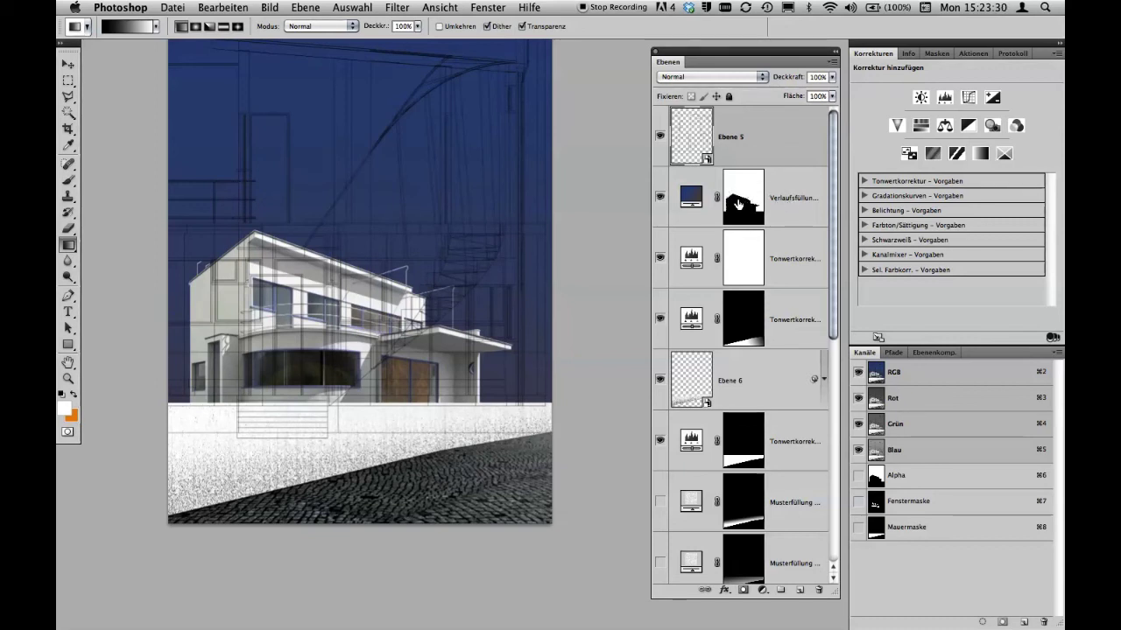
left_click(689, 200)
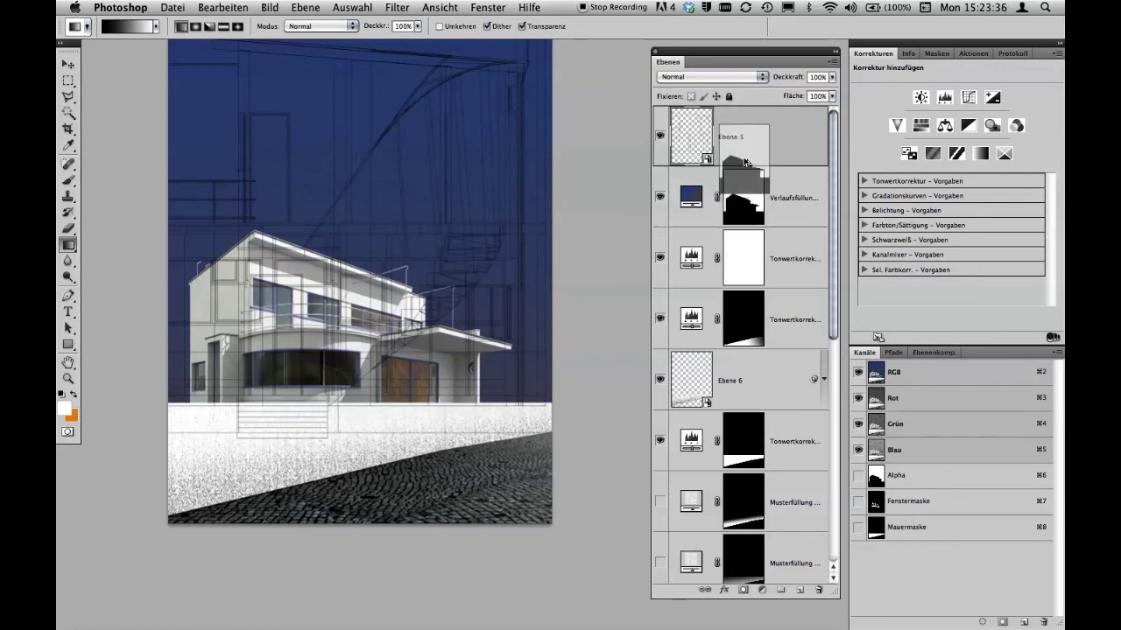
left_click_drag(742, 205, 743, 139)
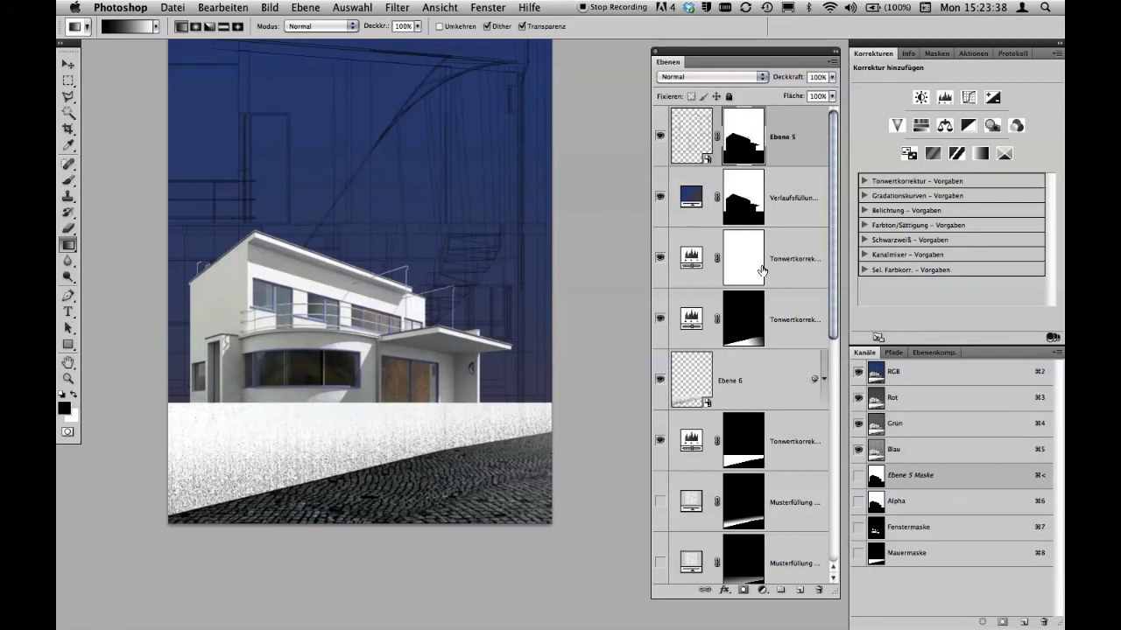
Draw a vertical gradient on the Ebene 5 mask so the line drawing fades toward the house
left_click(745, 154, "ctrl")
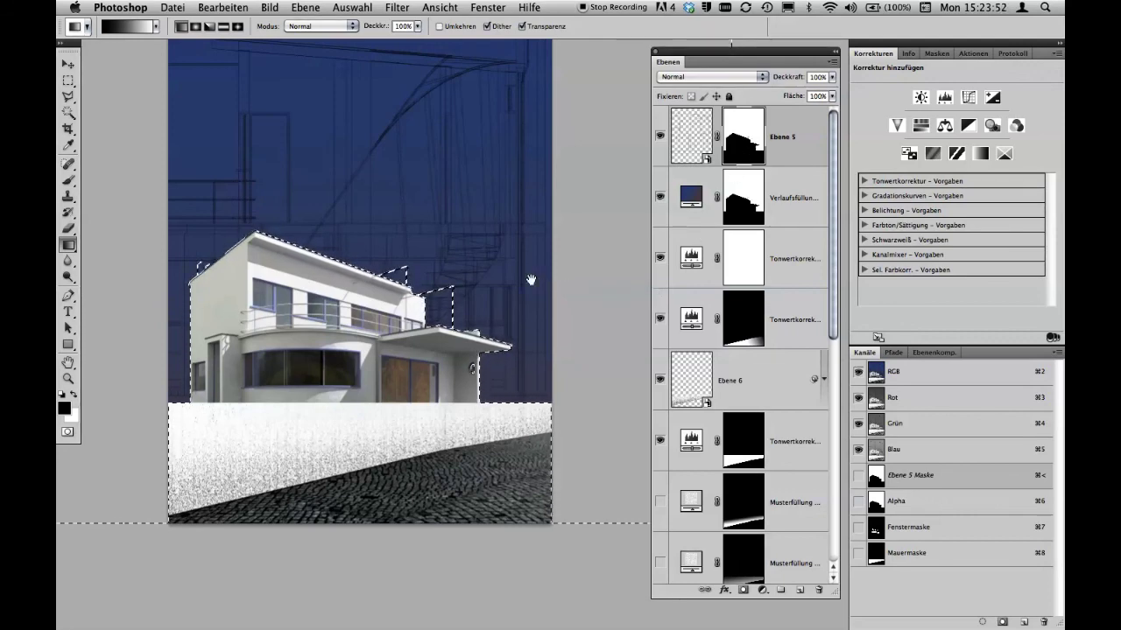
left_click_drag(548, 254, 555, 328)
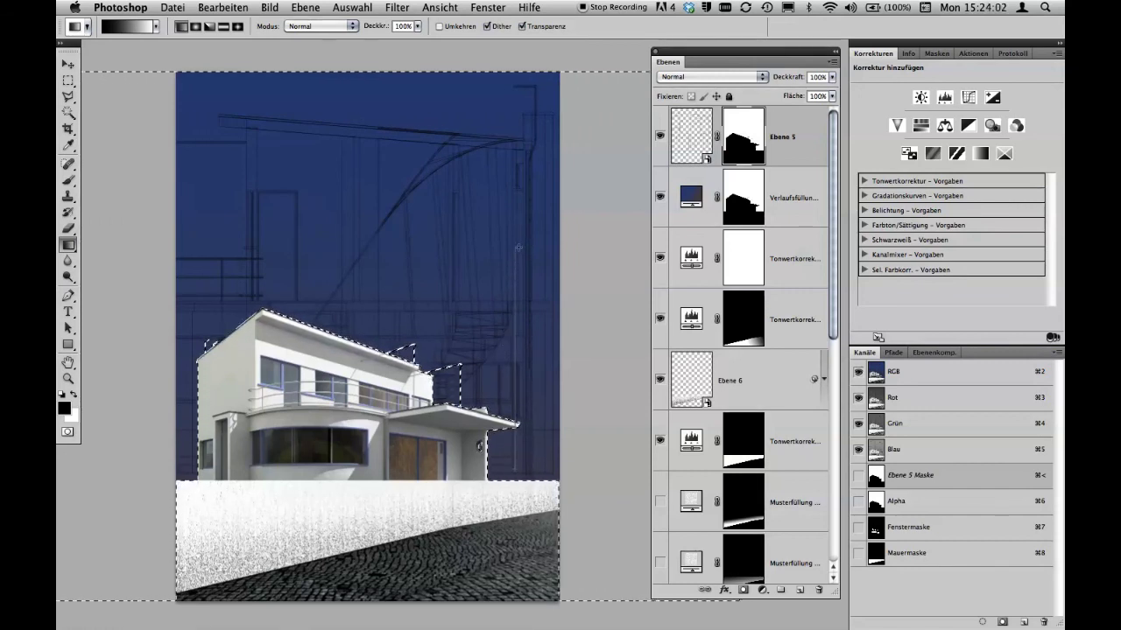
left_click_drag(515, 392, 524, 205)
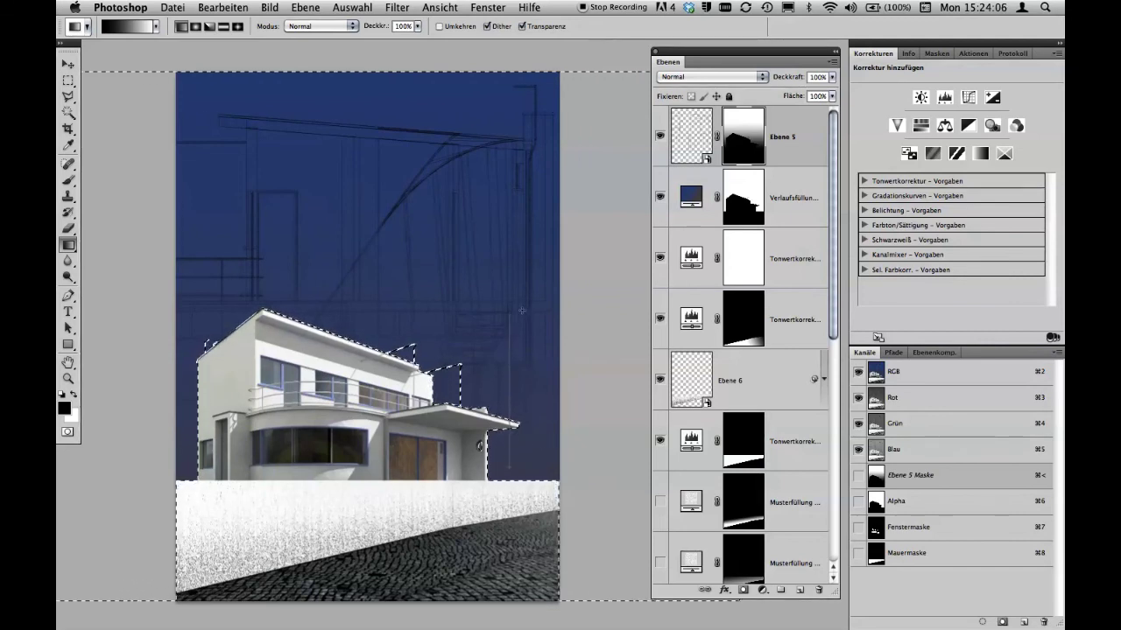
key("ctrl+z")
left_click_drag(522, 282, 526, 413)
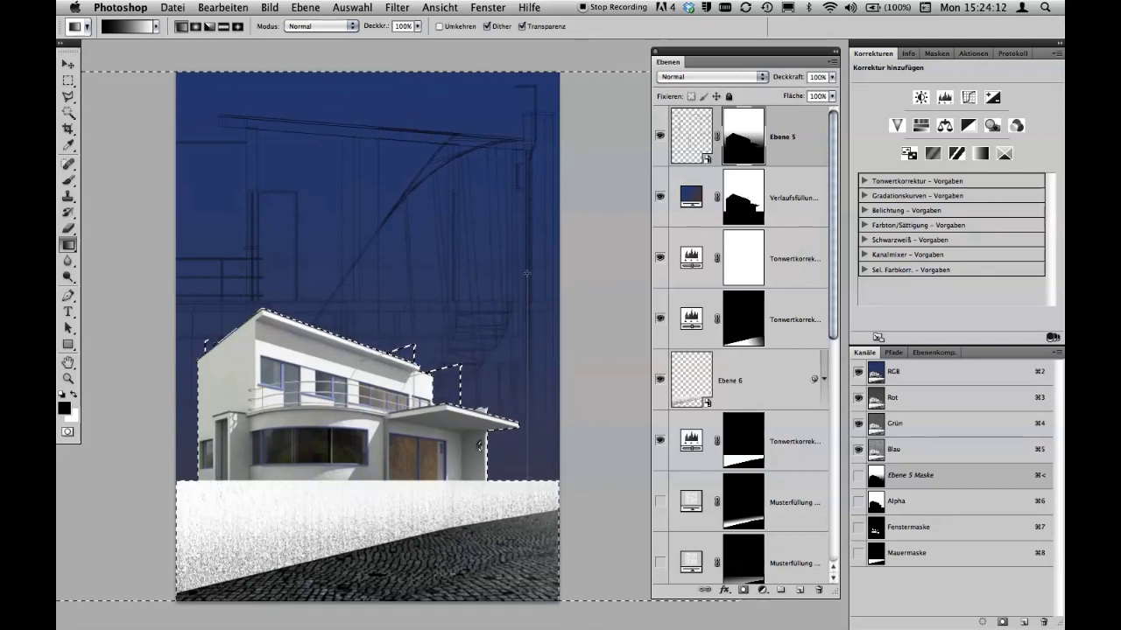
left_click_drag(528, 308, 527, 142)
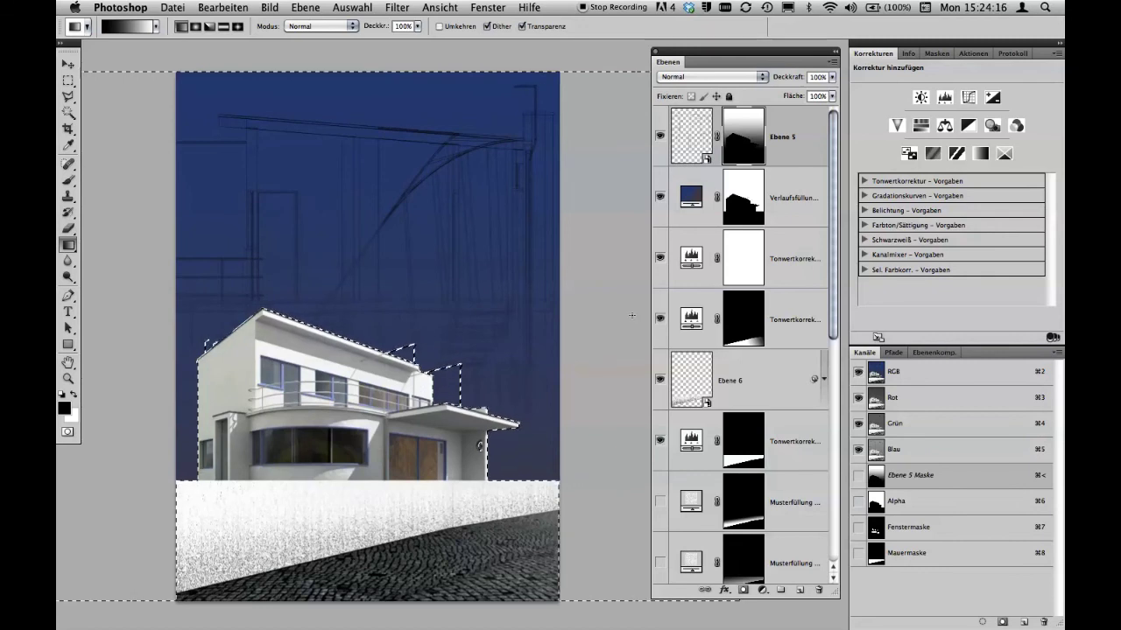
key("ctrl+d")
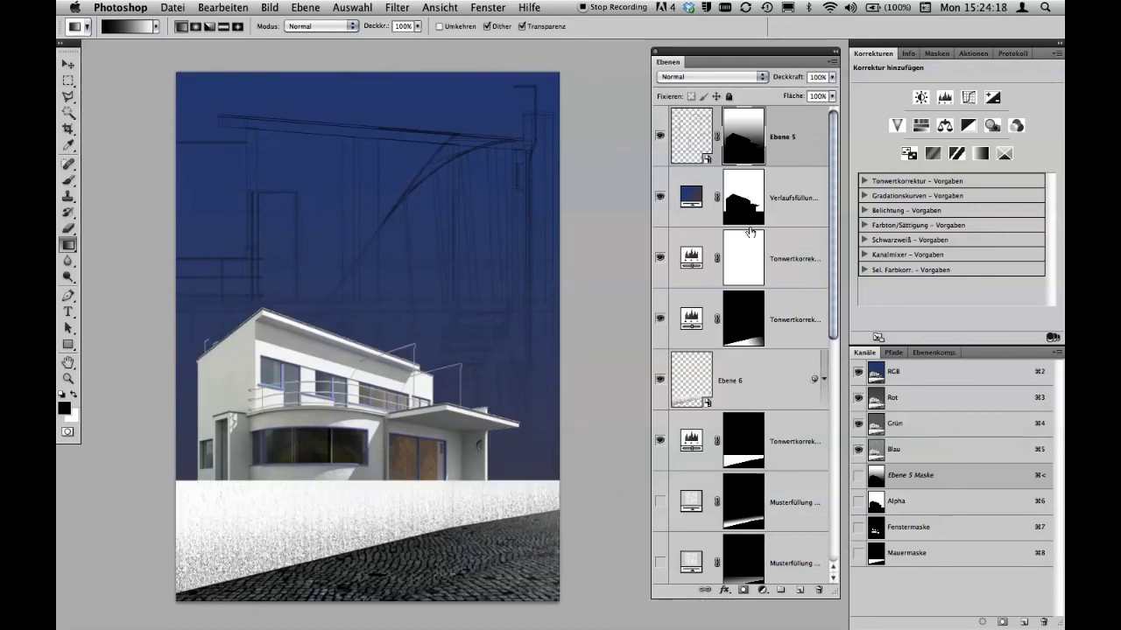
left_click_drag(833, 184, 821, 452)
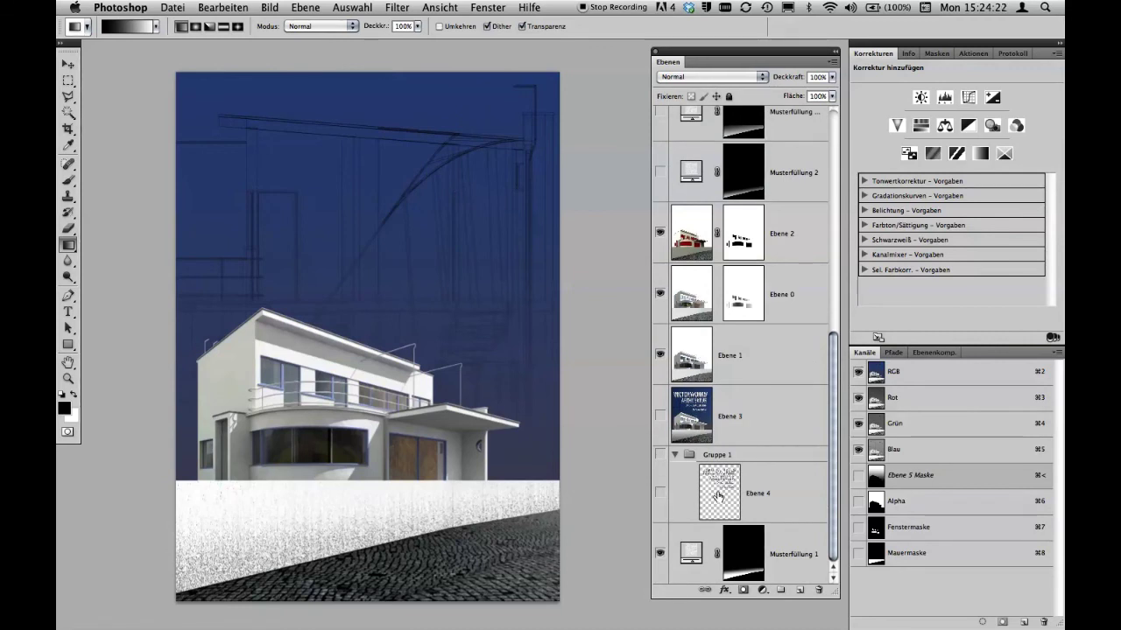
Move Ebene 4 above Ebene 5 at the top and show the VECTORWORKS ARCHITEKTUR title
left_click_drag(718, 497, 694, 80)
mouse_move(761, 134)
left_mouse_down()
mouse_move(776, 131)
mouse_move(755, 114)
left_mouse_up()
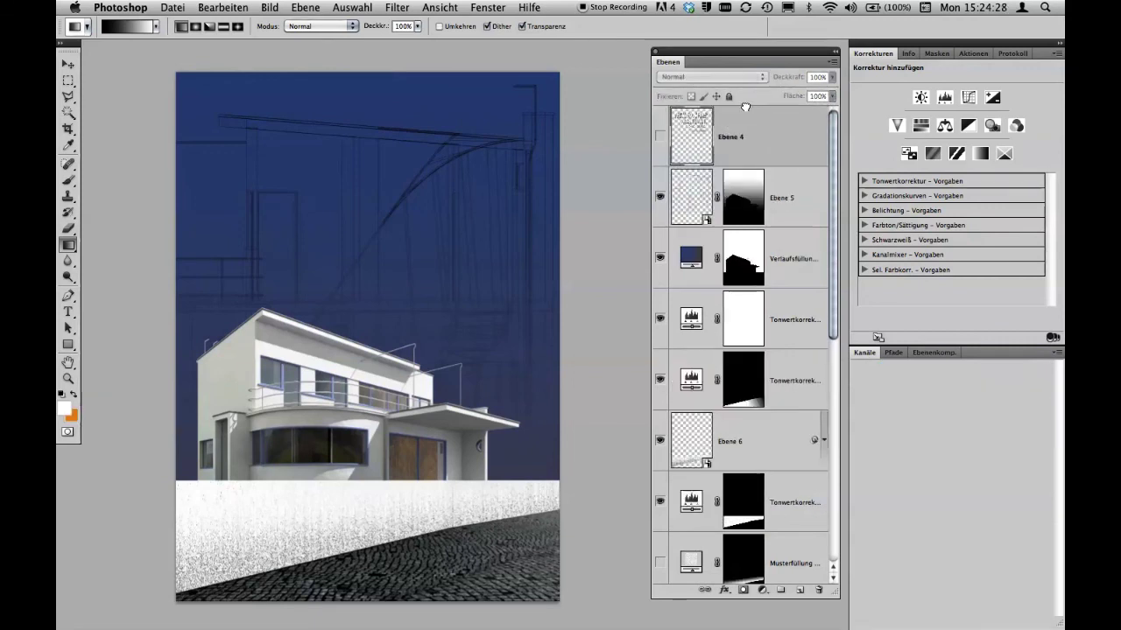
left_click(660, 136)
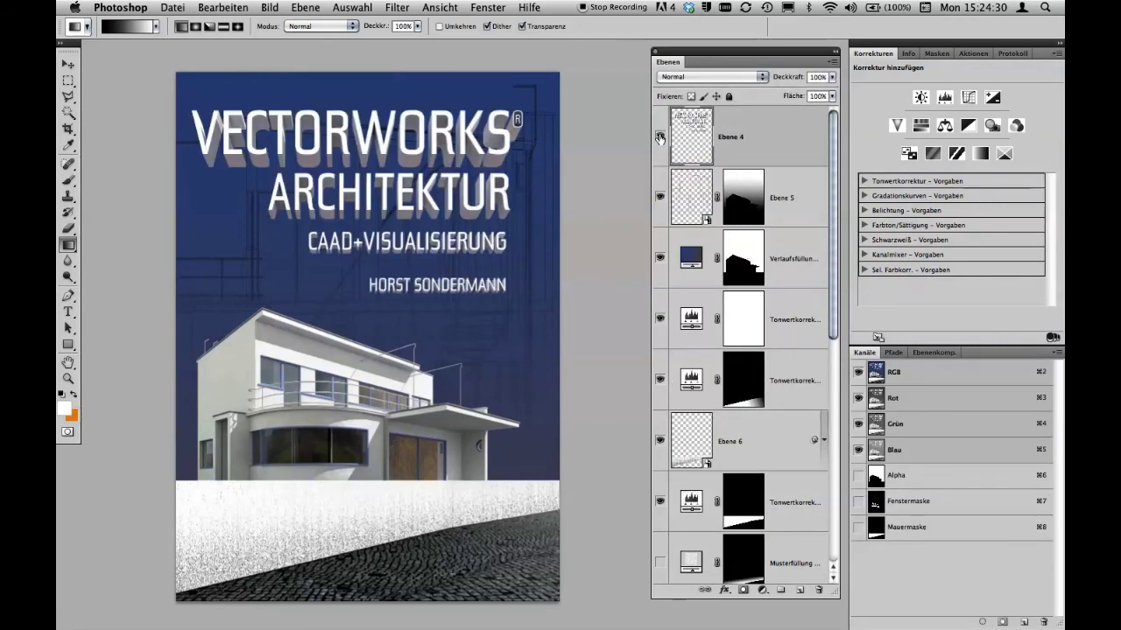